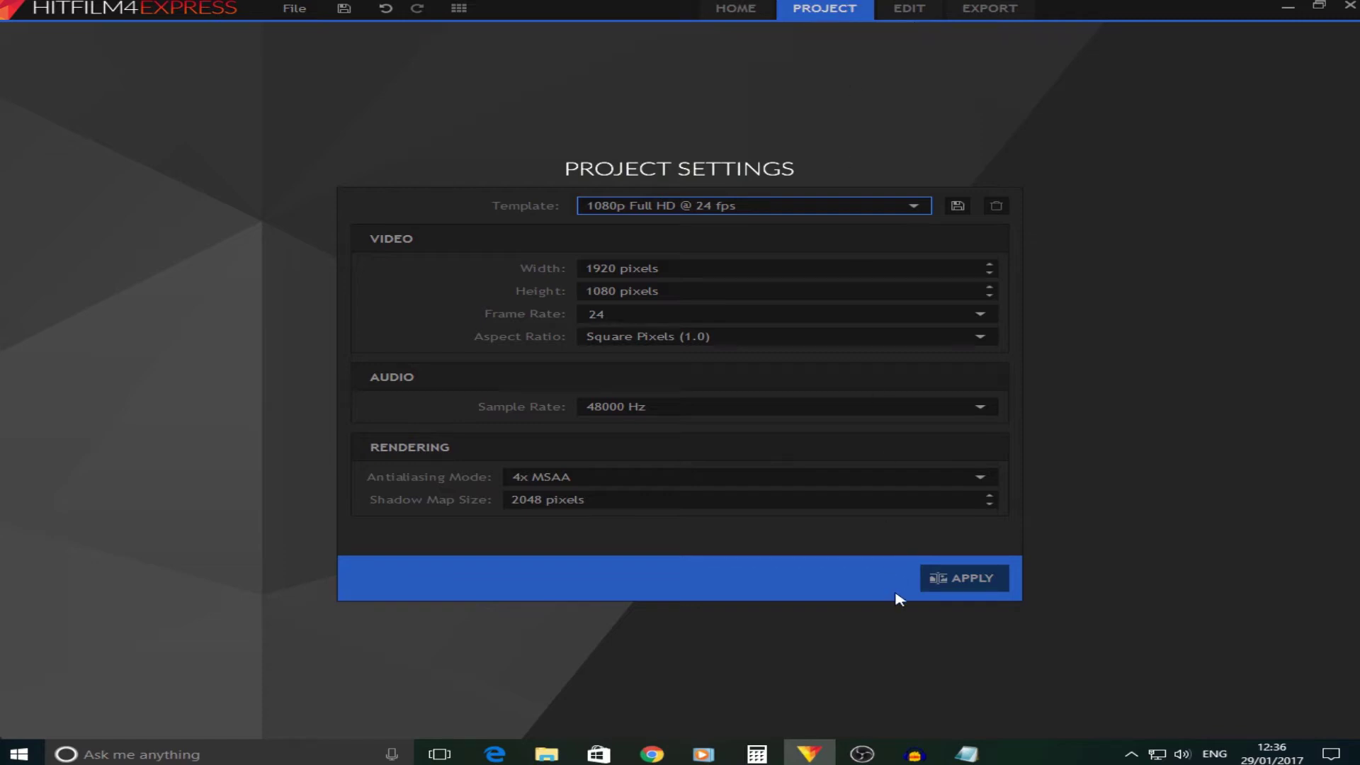
Apply the project settings, stack footagecrate-simpleexplosion28.mov above MAH05123.MP4 in Composite Shot 1, and preview.
{"action": "left_click", "coordinate": [967, 582]}
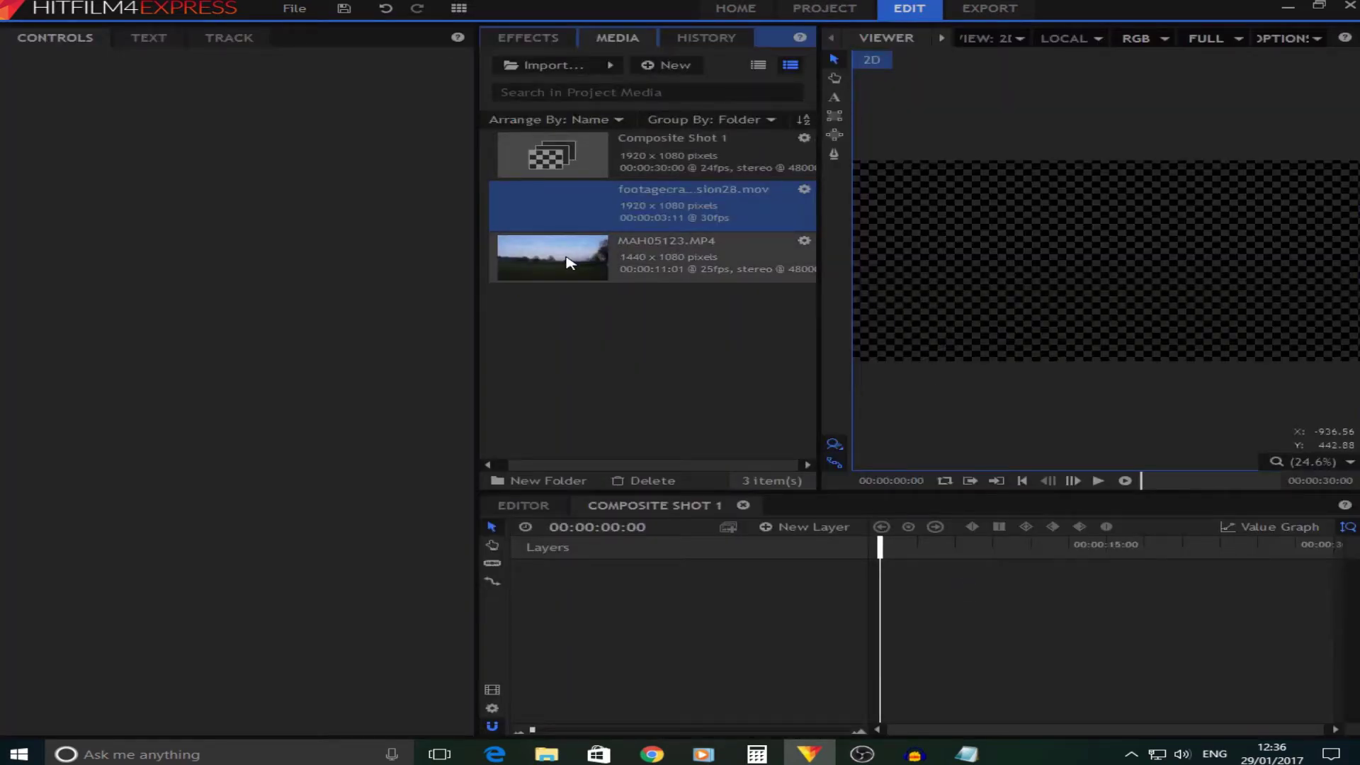
{"action": "left_click_drag", "start_coordinate": [570, 263], "coordinate": [907, 546]}
{"action": "left_click_drag", "start_coordinate": [1024, 572], "coordinate": [978, 566]}
{"action": "key", "text": "Home"}
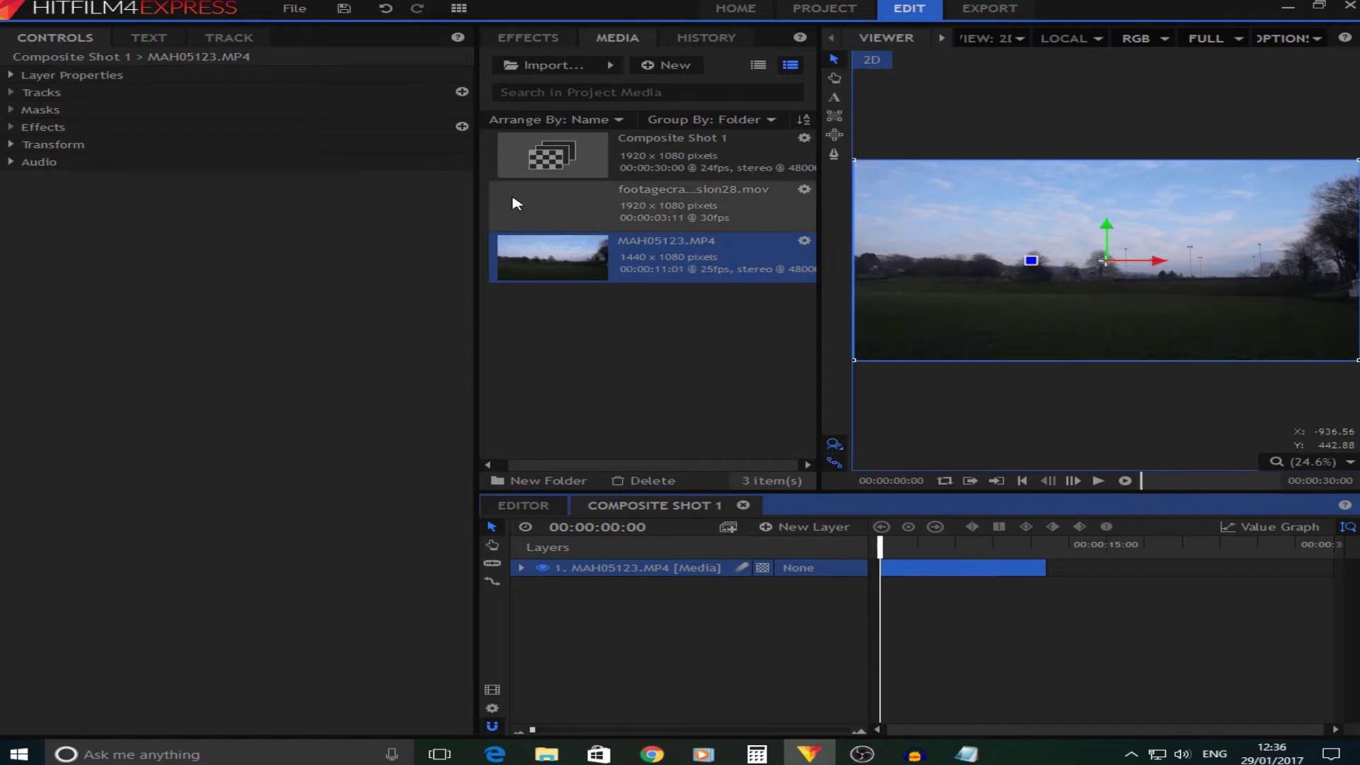
{"action": "left_click_drag", "start_coordinate": [598, 216], "coordinate": [883, 559]}
{"action": "key", "text": "space"}
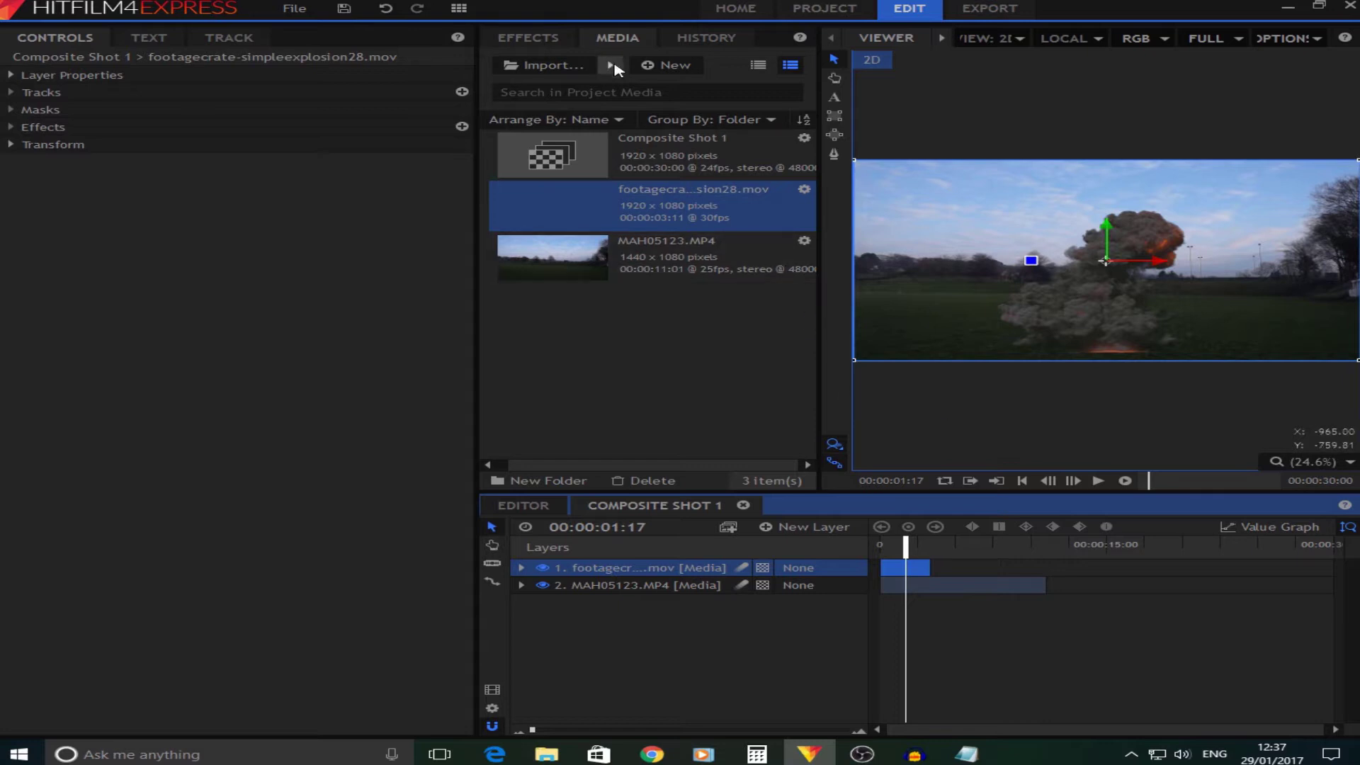
Search the Effects list for 'dem', then clear the search.
{"action": "left_click", "coordinate": [524, 39]}
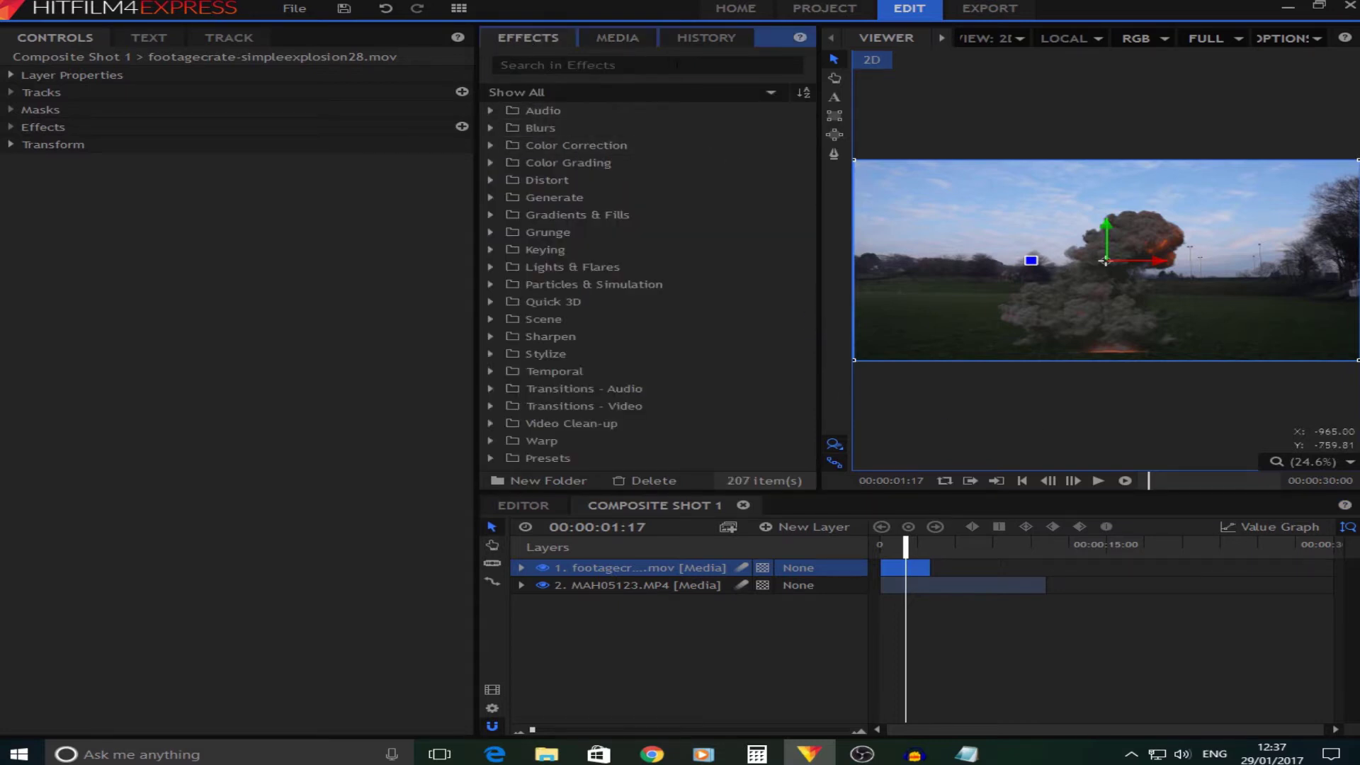
{"action": "left_click", "coordinate": [678, 65]}
{"action": "type", "text": "demu"}
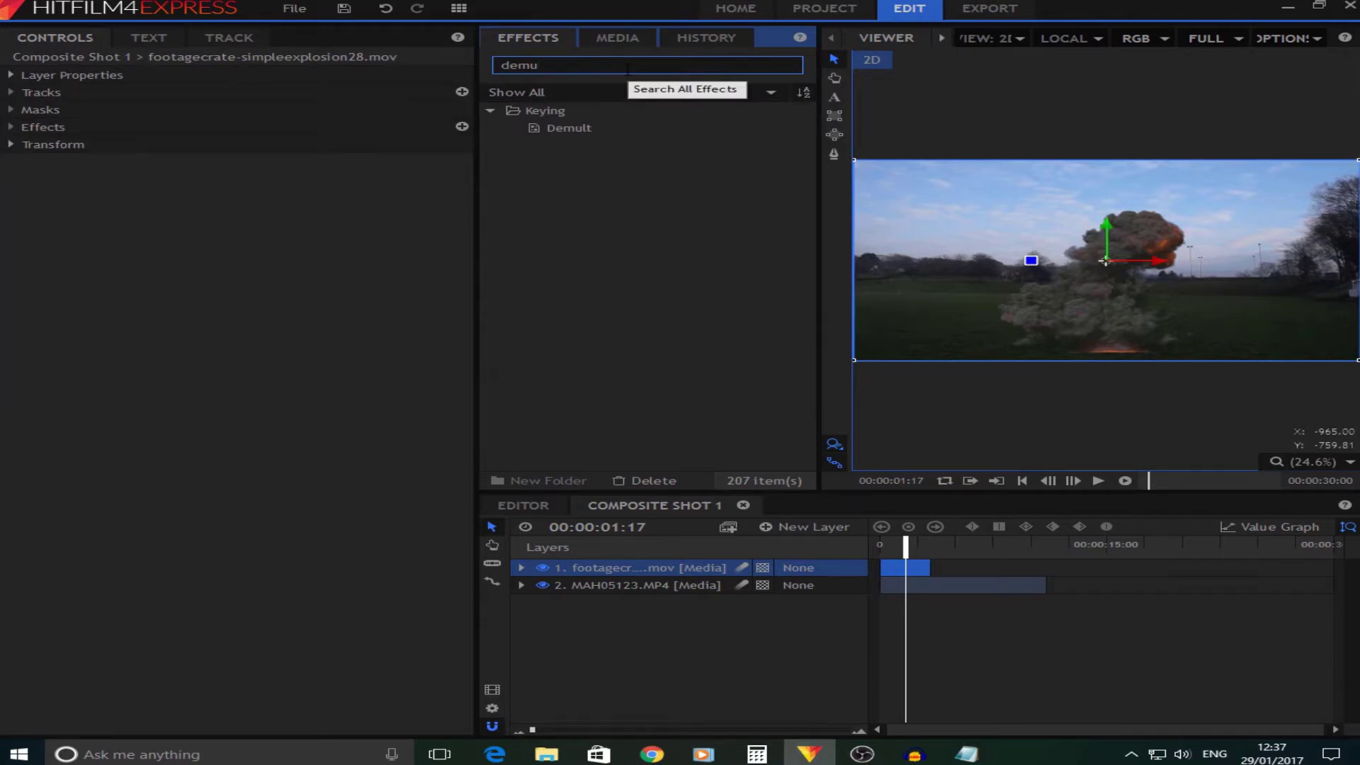
{"action": "key", "text": "BackSpace"}
{"action": "key", "text": "BackSpace"}
{"action": "key", "text": "BackSpace"}
{"action": "key", "text": "BackSpace"}
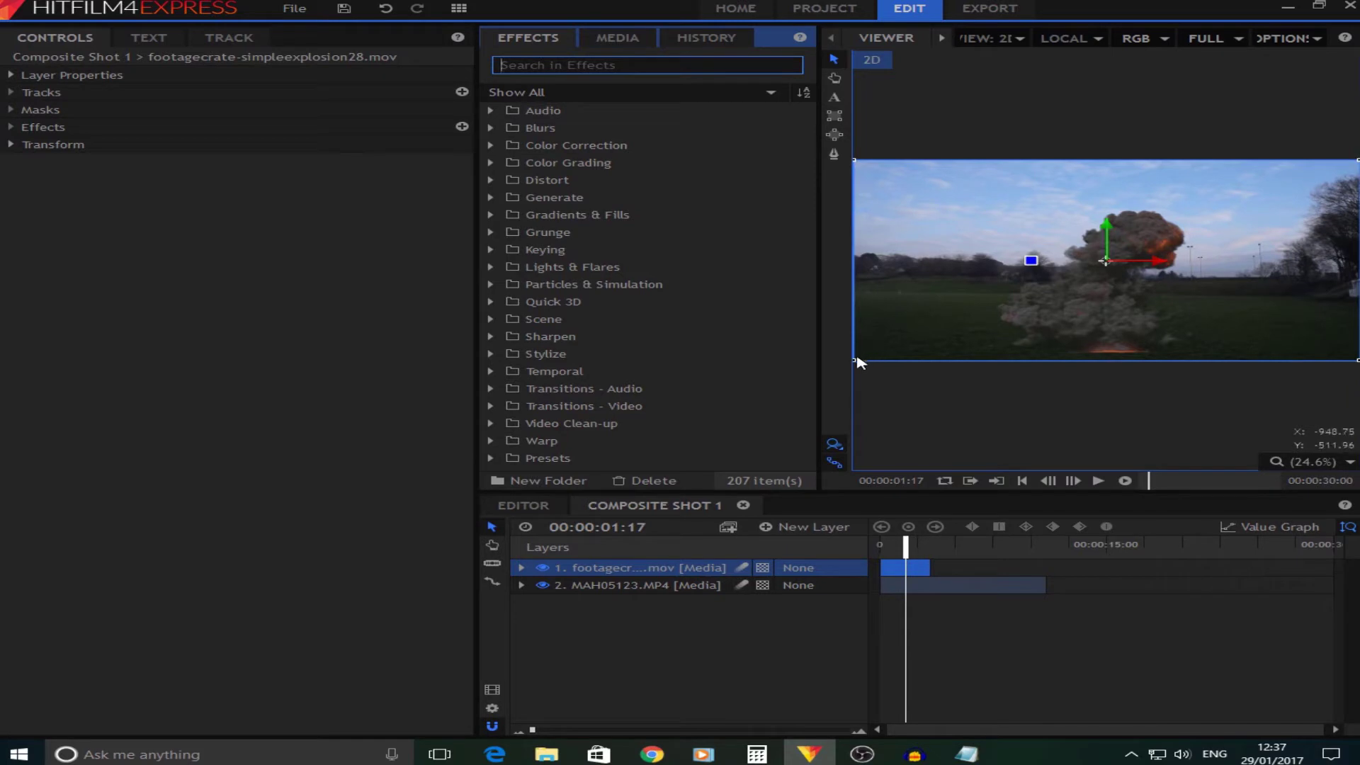
Move the explosion layer to a new spot, shrink it and tilt it slightly clockwise.
{"action": "left_click_drag", "start_coordinate": [1089, 336], "coordinate": [1139, 318]}
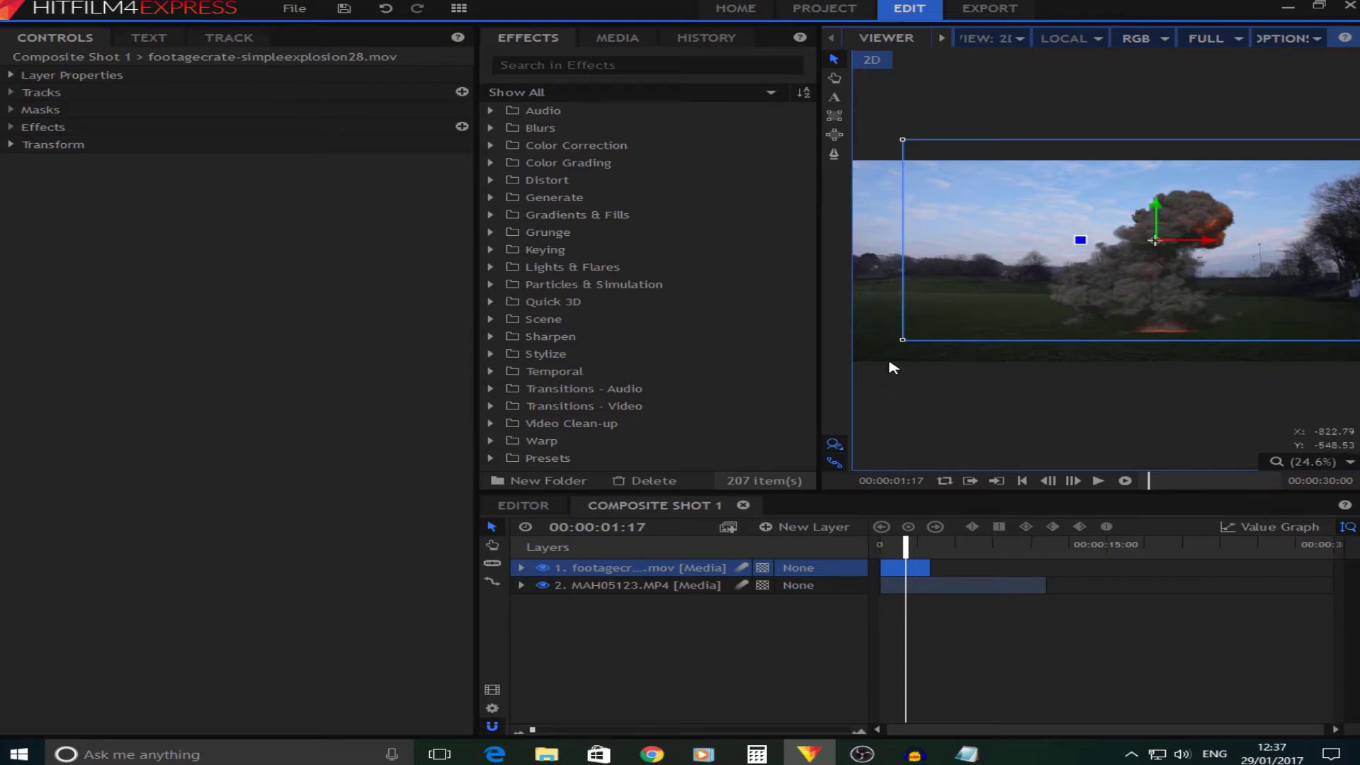
{"action": "left_click_drag", "start_coordinate": [910, 343], "coordinate": [894, 282]}
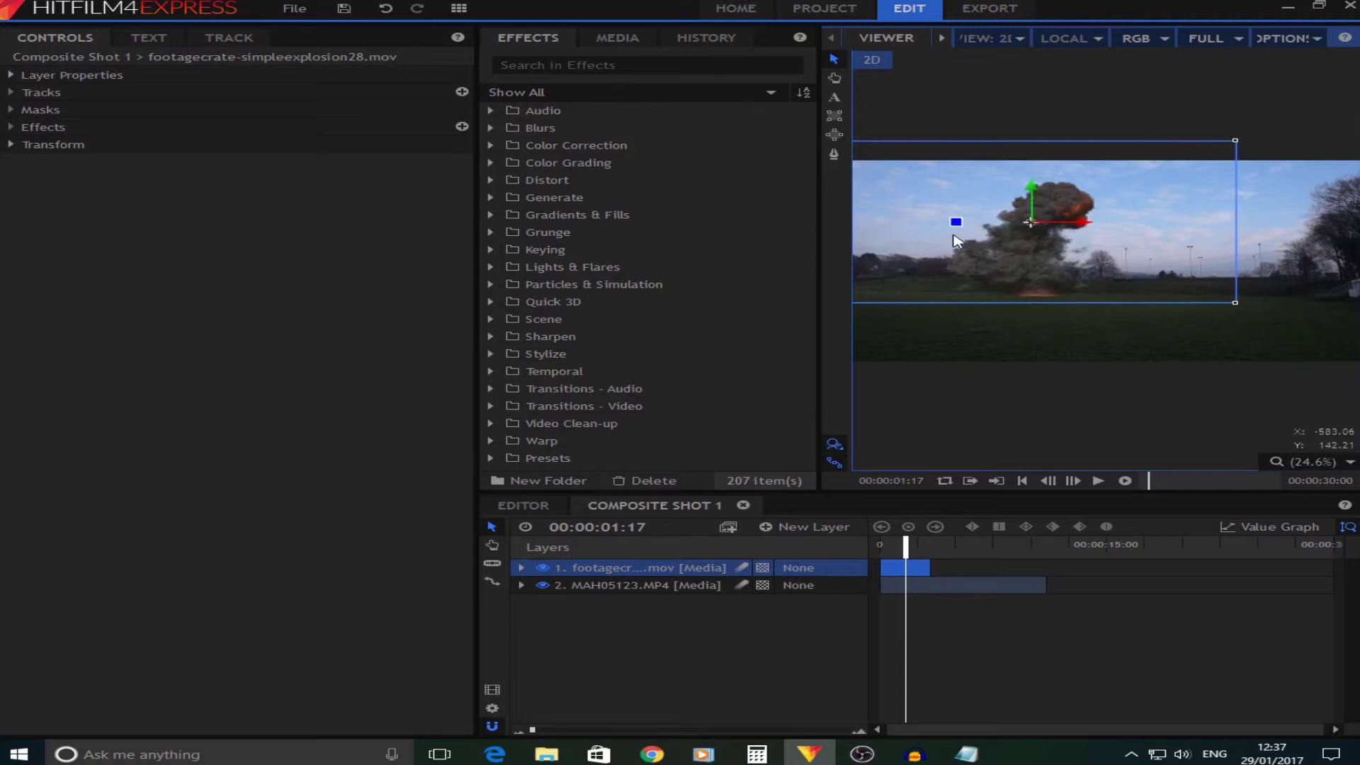
{"action": "left_click_drag", "start_coordinate": [956, 221], "coordinate": [954, 225]}
{"action": "left_click", "coordinate": [1040, 420]}
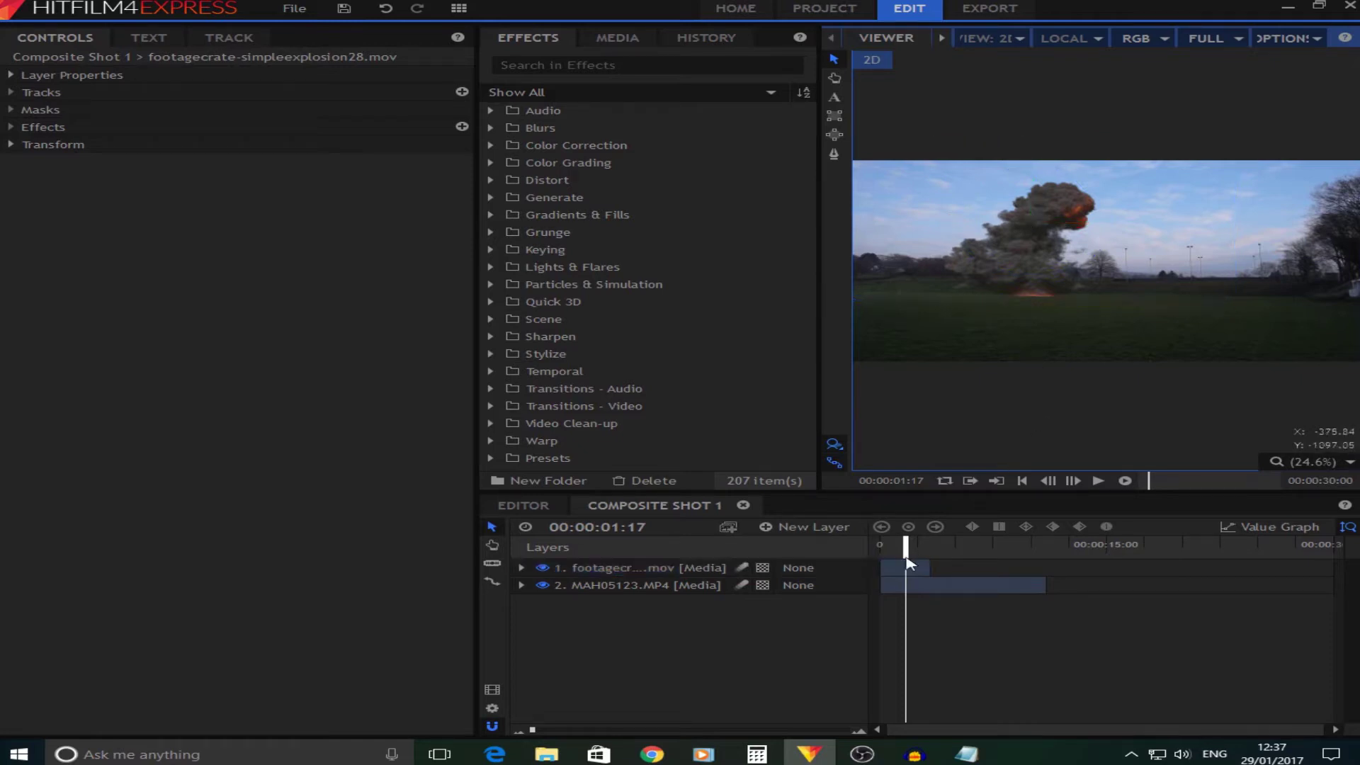
Retime the explosion clip to start earlier and trim the MAH05123 clip to 00:00:04:23.
{"action": "left_click_drag", "start_coordinate": [913, 572], "coordinate": [924, 560]}
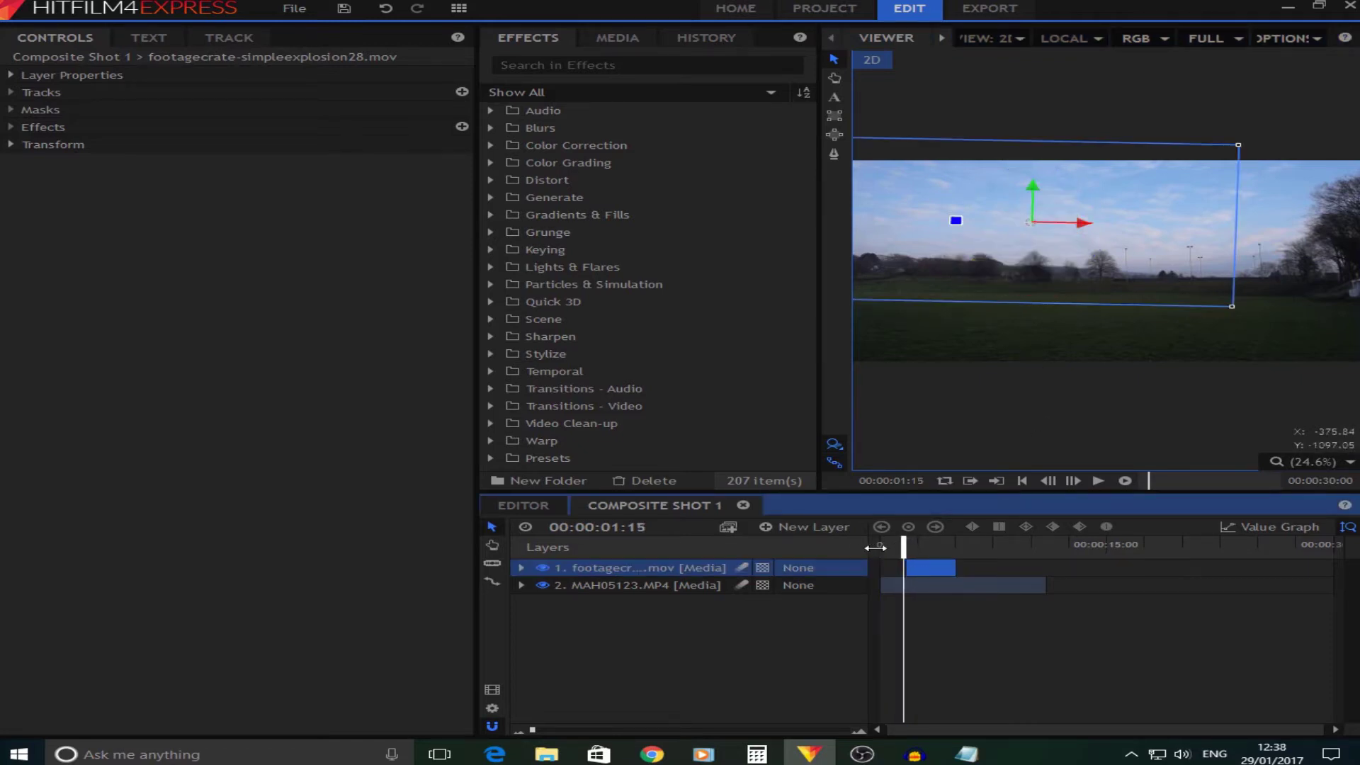
{"action": "key", "text": "Home"}
{"action": "left_click", "coordinate": [1097, 481]}
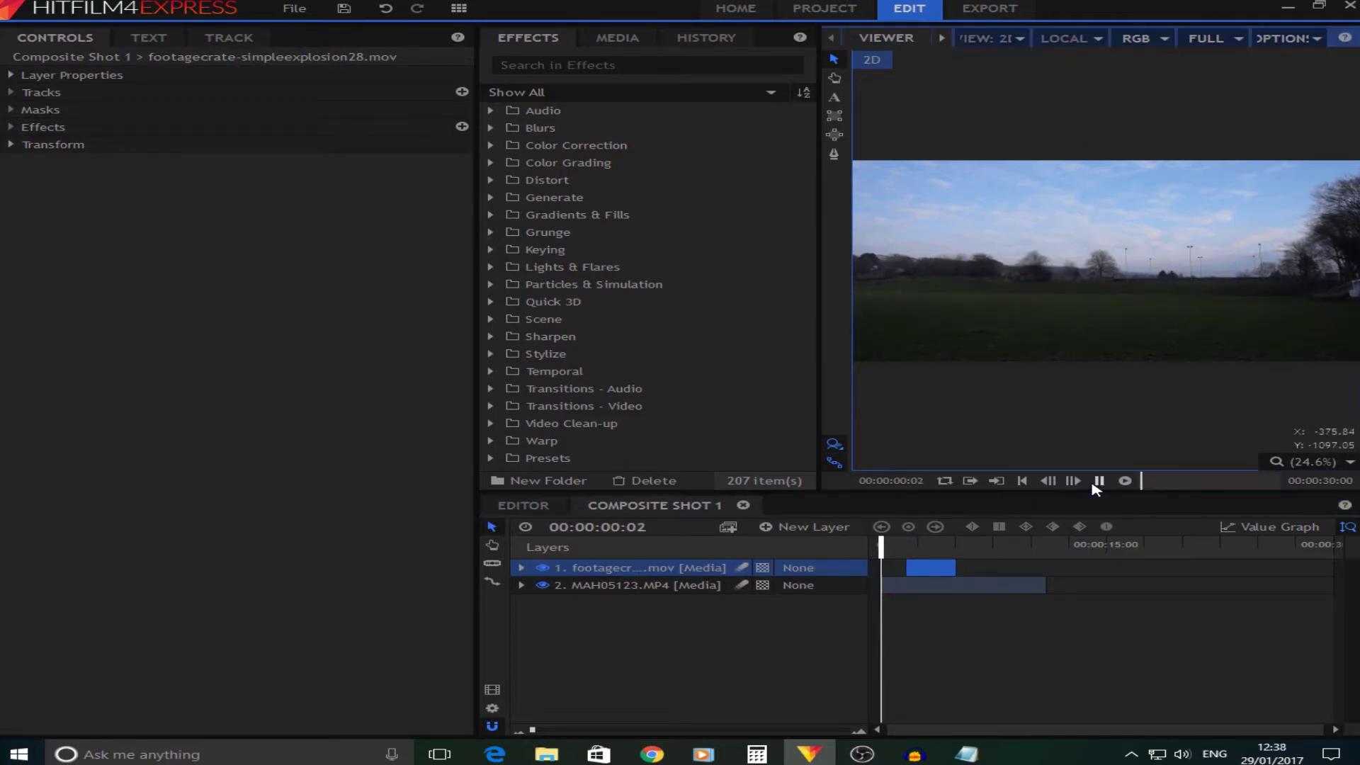
{"action": "left_click", "coordinate": [1097, 481]}
{"action": "left_click_drag", "start_coordinate": [926, 568], "coordinate": [912, 568]}
{"action": "left_click_drag", "start_coordinate": [1044, 587], "coordinate": [950, 589]}
{"action": "mouse_move", "coordinate": [892, 547]}
{"action": "left_mouse_down"}
{"action": "mouse_move", "coordinate": [963, 551]}
{"action": "mouse_move", "coordinate": [809, 568]}
{"action": "mouse_move", "coordinate": [899, 543]}
{"action": "left_mouse_up"}
Apply Glow to the explosion layer with intensity about 1.2 and a reduced radius of about 77 px.
{"action": "left_click", "coordinate": [579, 66]}
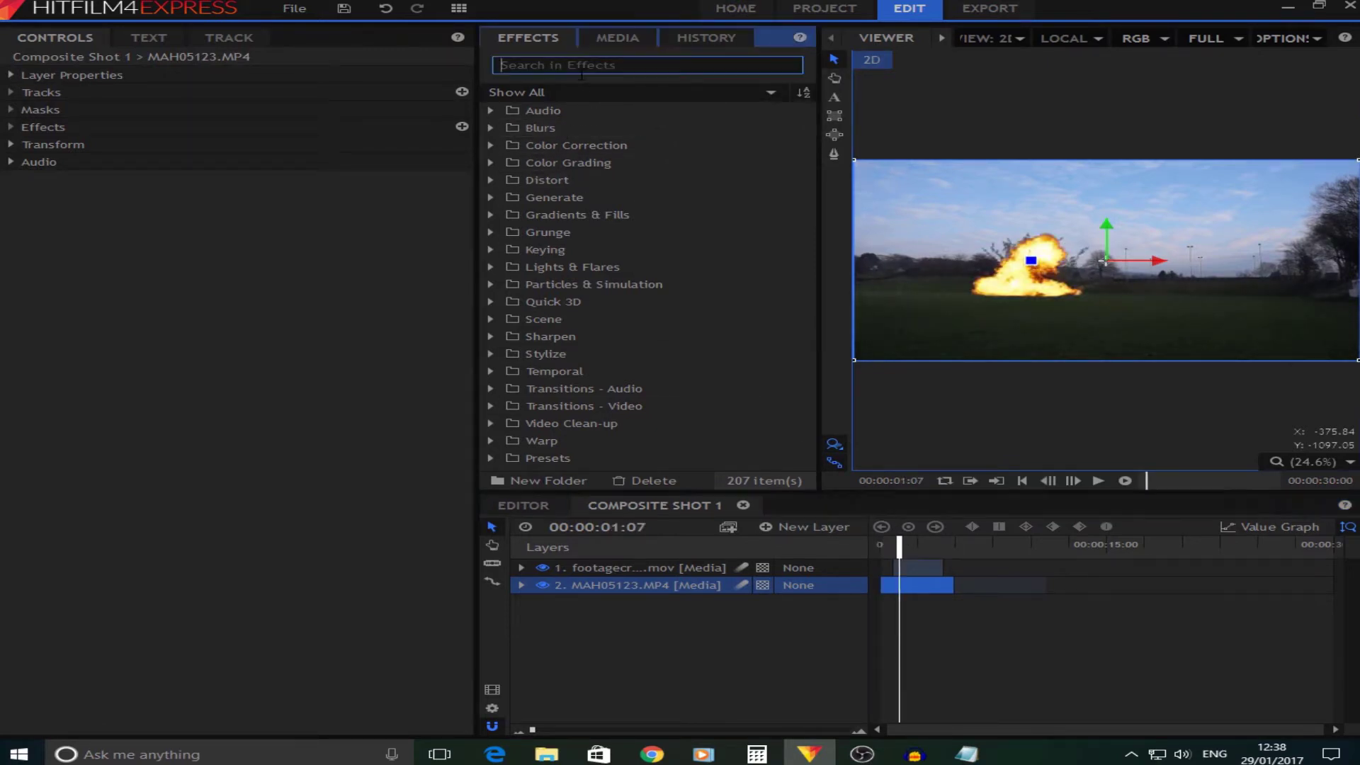
{"action": "type", "text": "glow"}
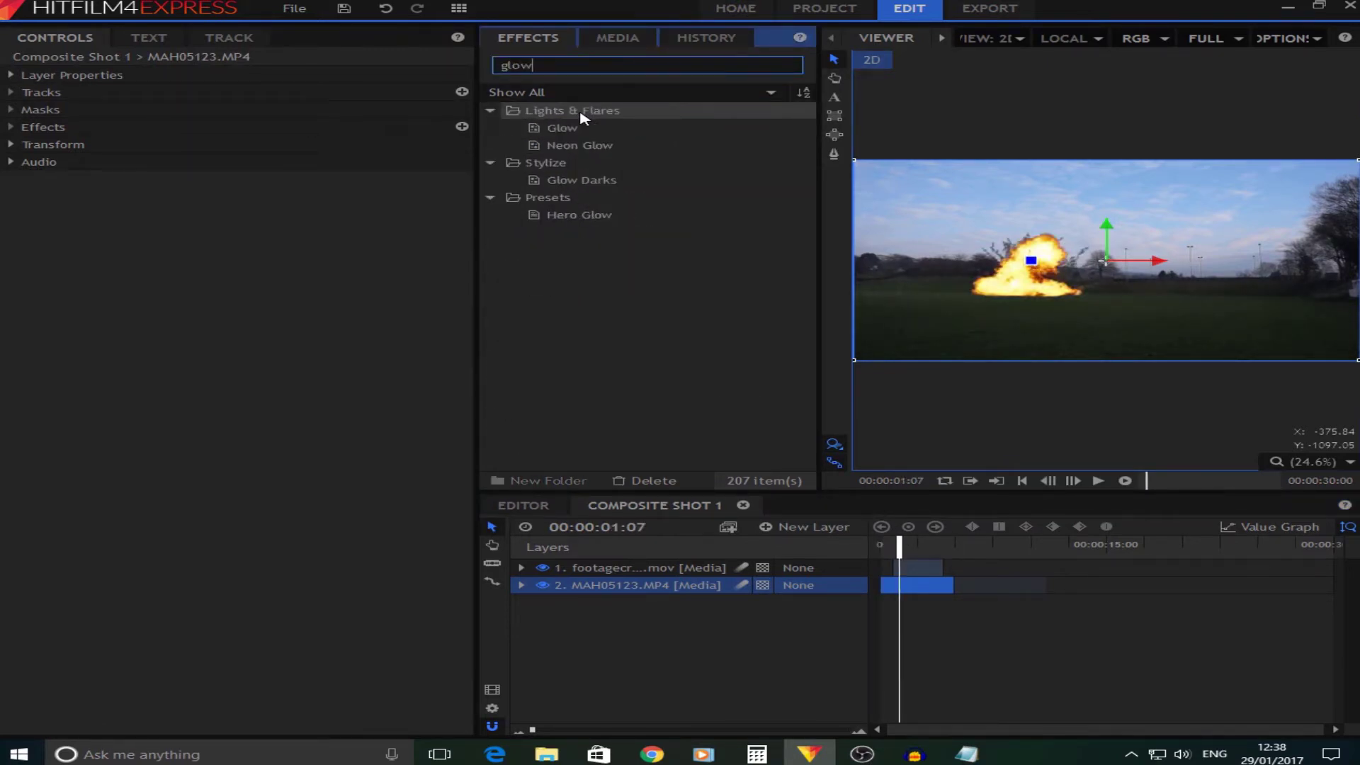
{"action": "left_click_drag", "start_coordinate": [582, 126], "coordinate": [933, 569]}
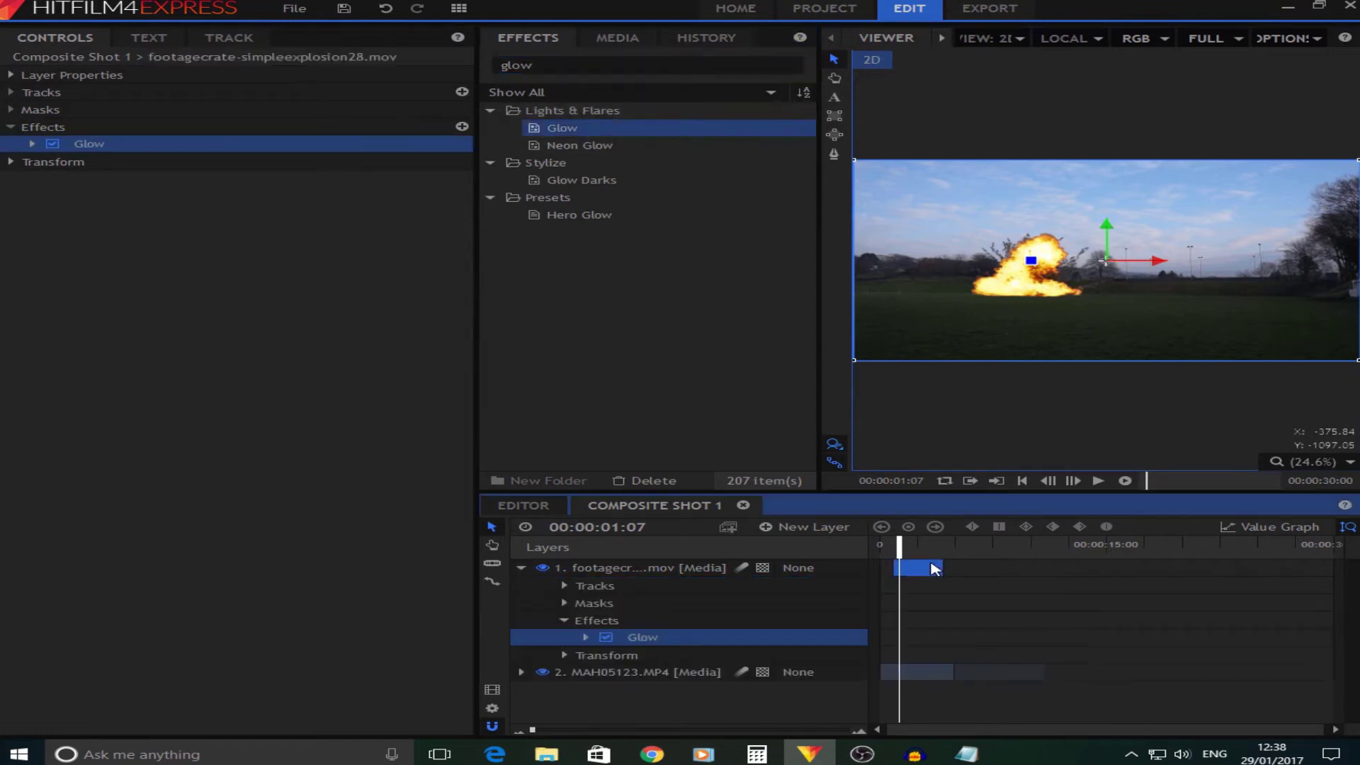
{"action": "left_click", "coordinate": [522, 568]}
{"action": "left_click", "coordinate": [32, 144]}
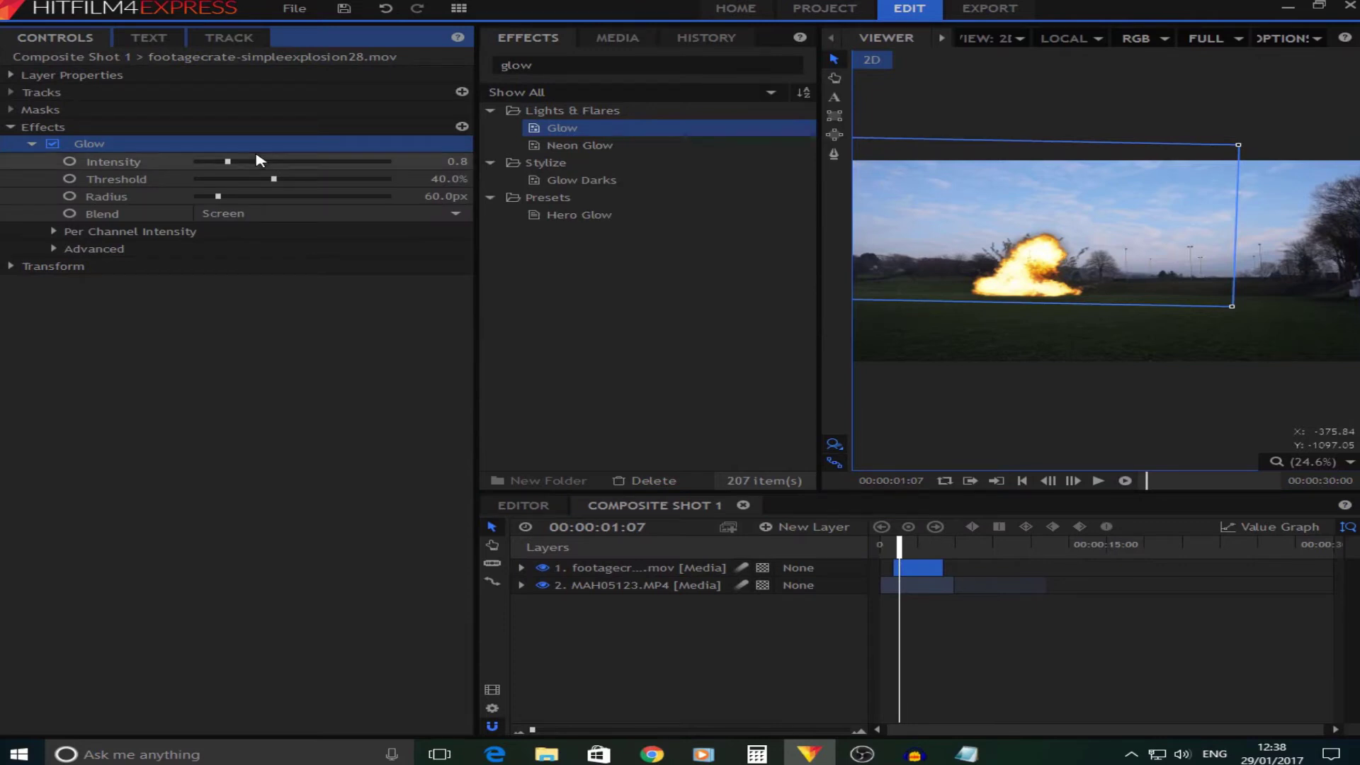
{"action": "left_click_drag", "start_coordinate": [227, 161], "coordinate": [427, 200]}
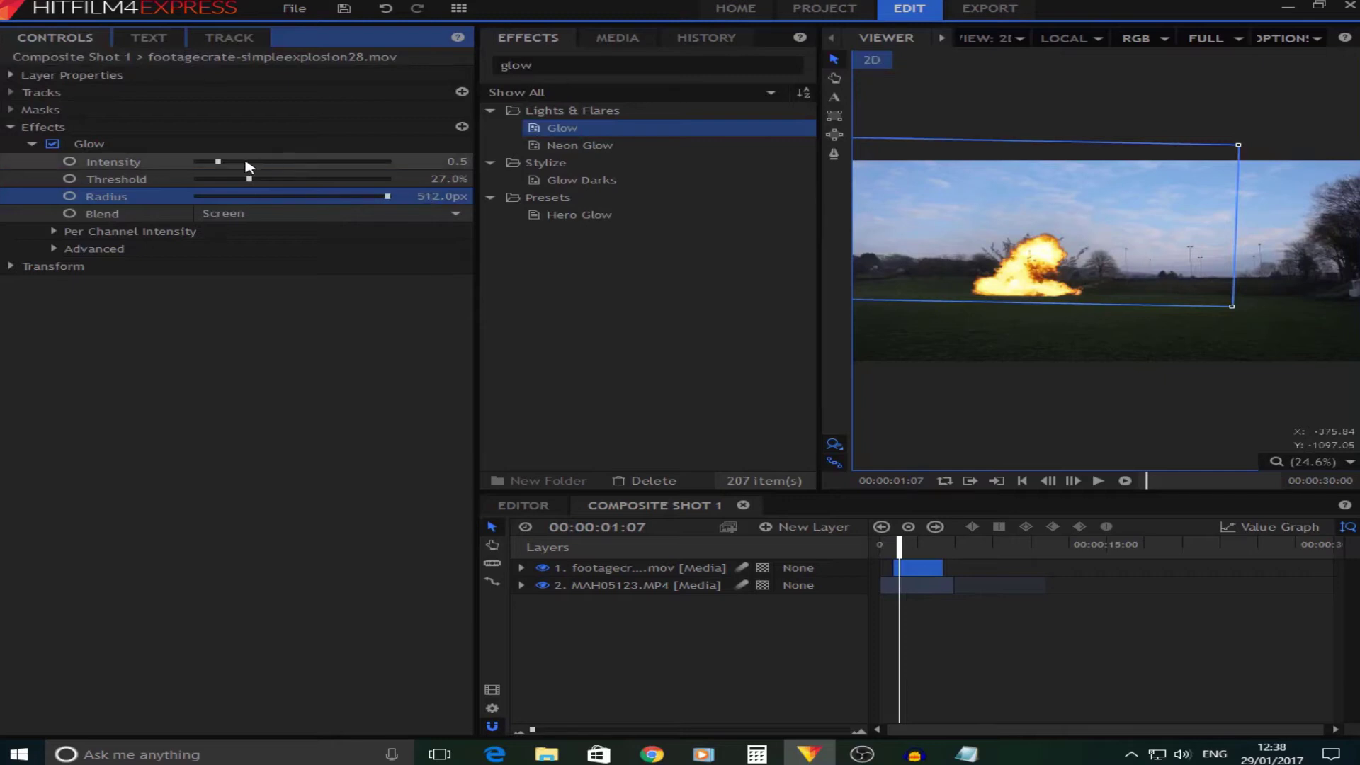
{"action": "left_click_drag", "start_coordinate": [219, 163], "coordinate": [258, 166]}
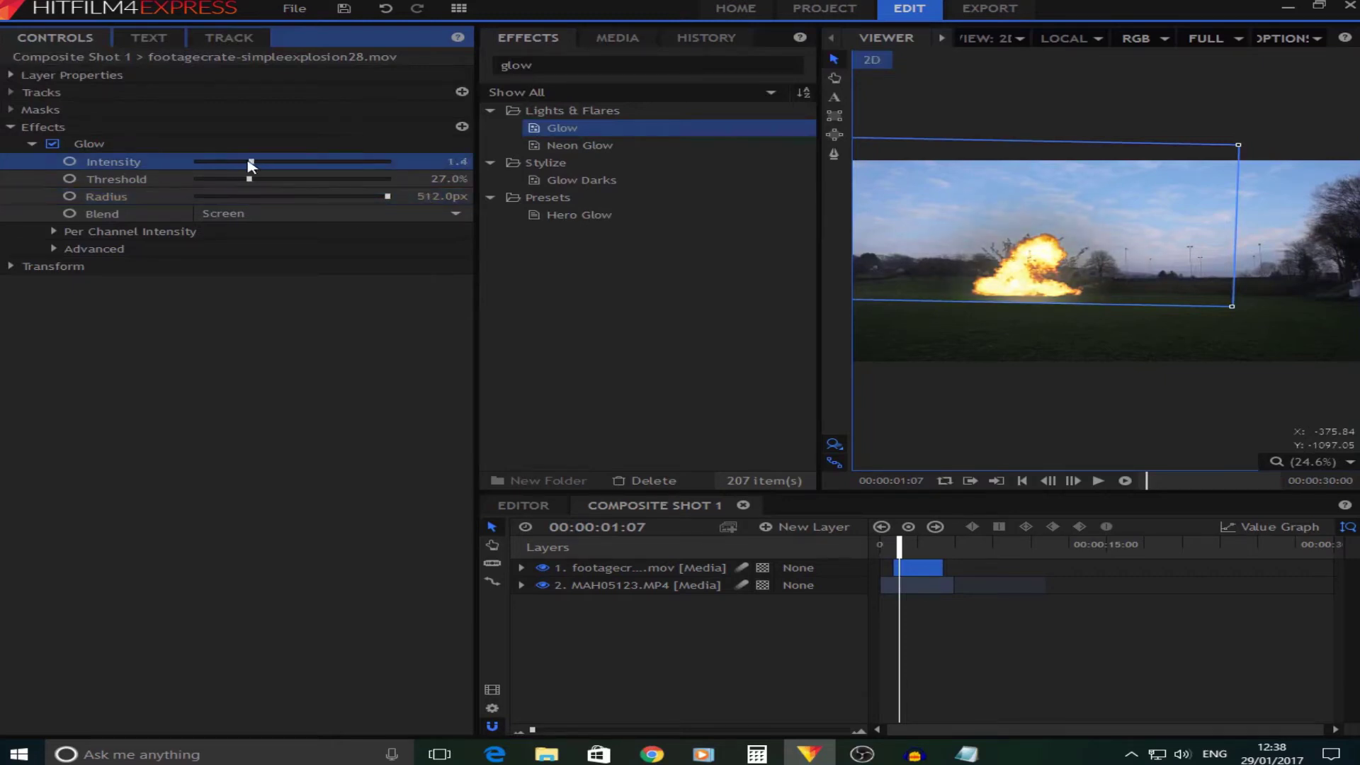
{"action": "left_click_drag", "start_coordinate": [250, 165], "coordinate": [248, 165]}
{"action": "left_click_drag", "start_coordinate": [387, 197], "coordinate": [428, 205]}
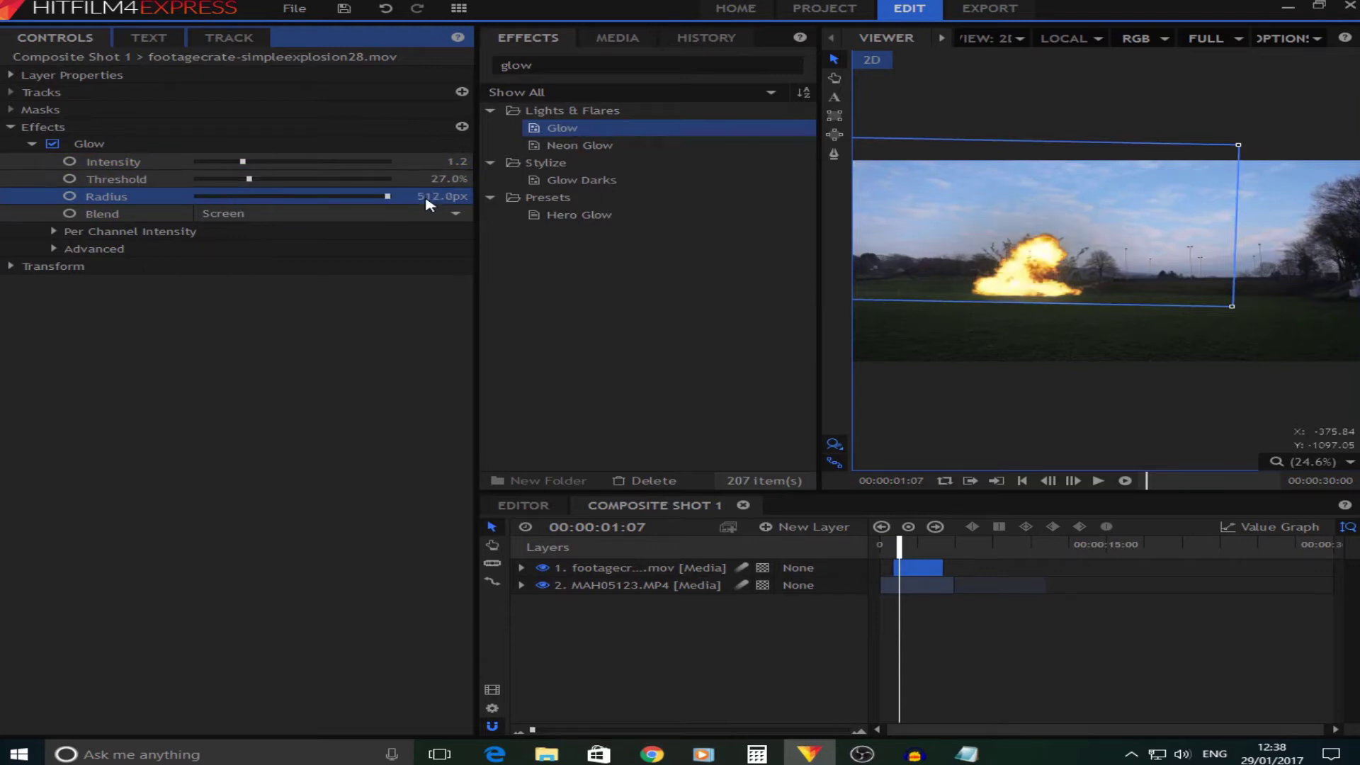
Apply Curves to the explosion layer and bend its RGB curve with two points to brighten it.
{"action": "double_click", "coordinate": [580, 65]}
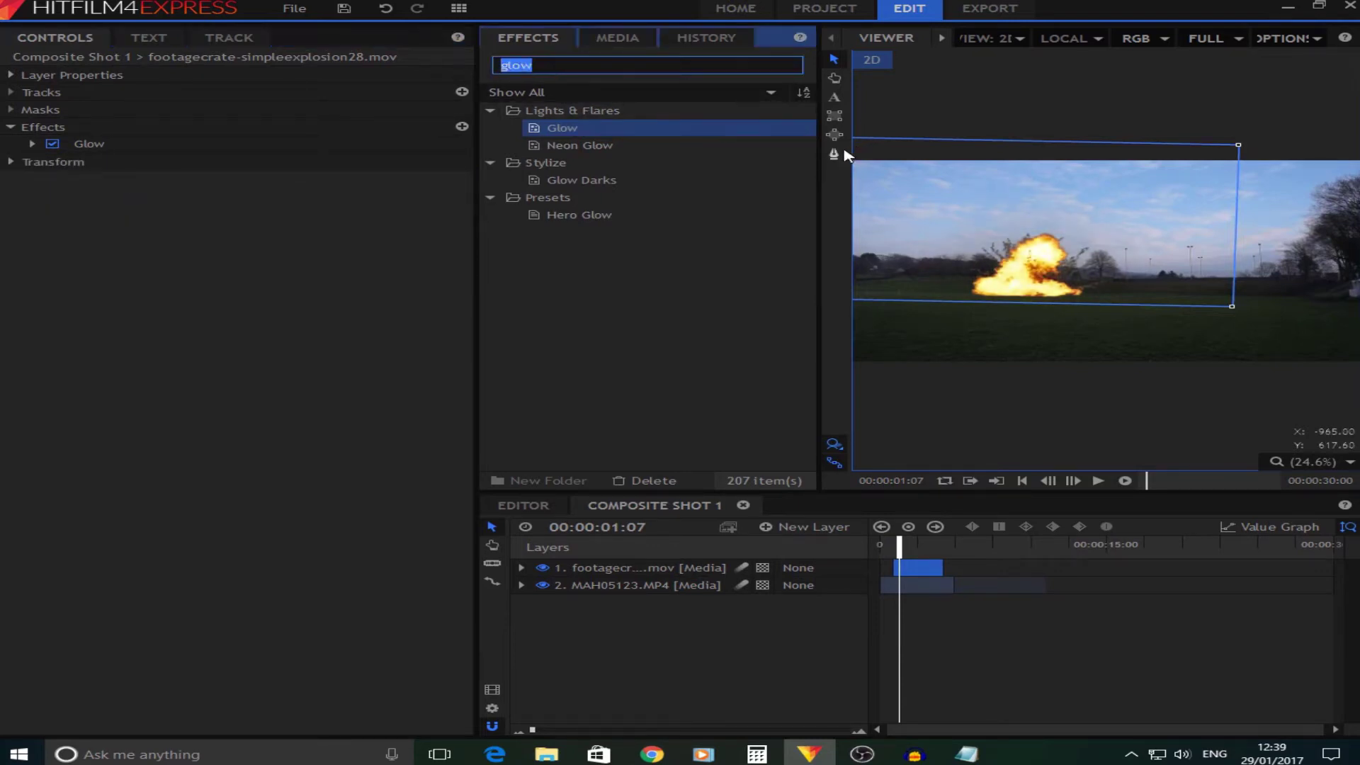
{"action": "type", "text": "curv"}
{"action": "left_click_drag", "start_coordinate": [678, 128], "coordinate": [930, 576]}
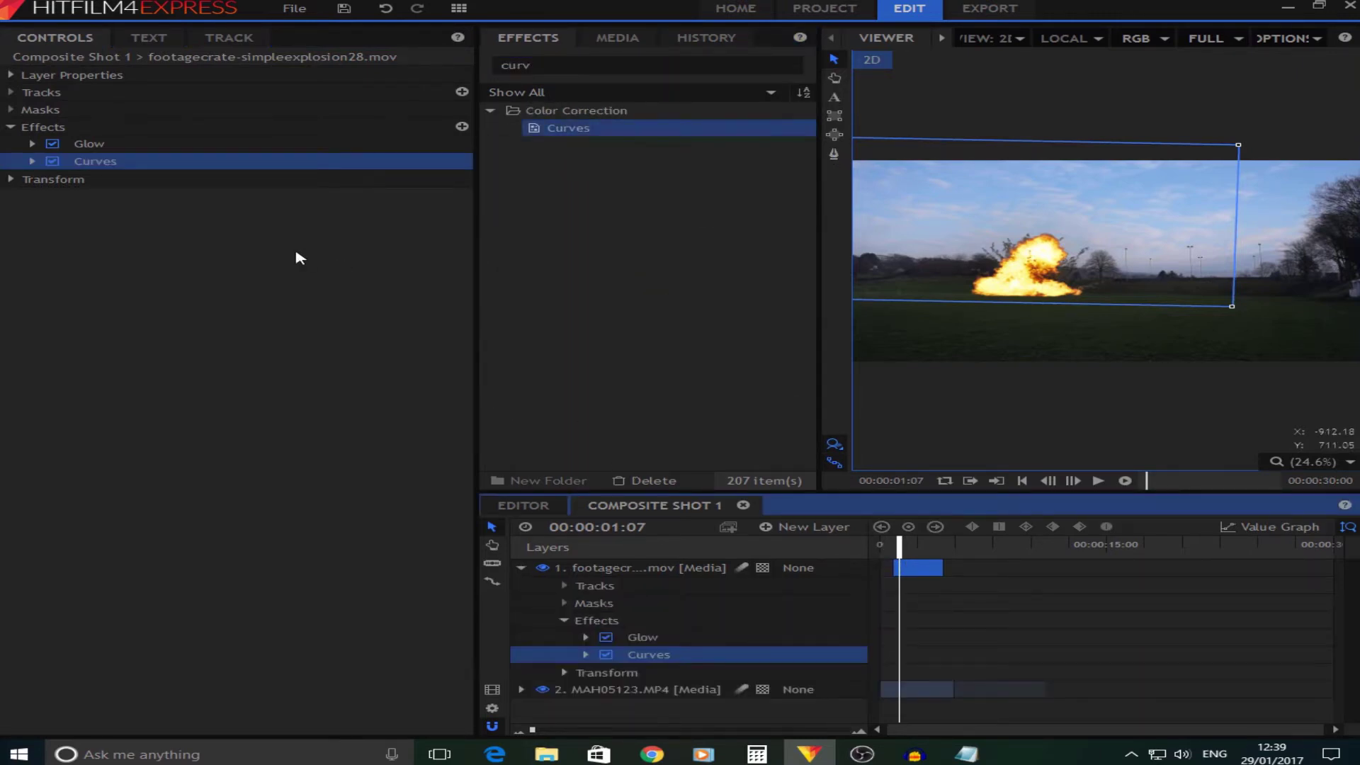
{"action": "left_click", "coordinate": [32, 161]}
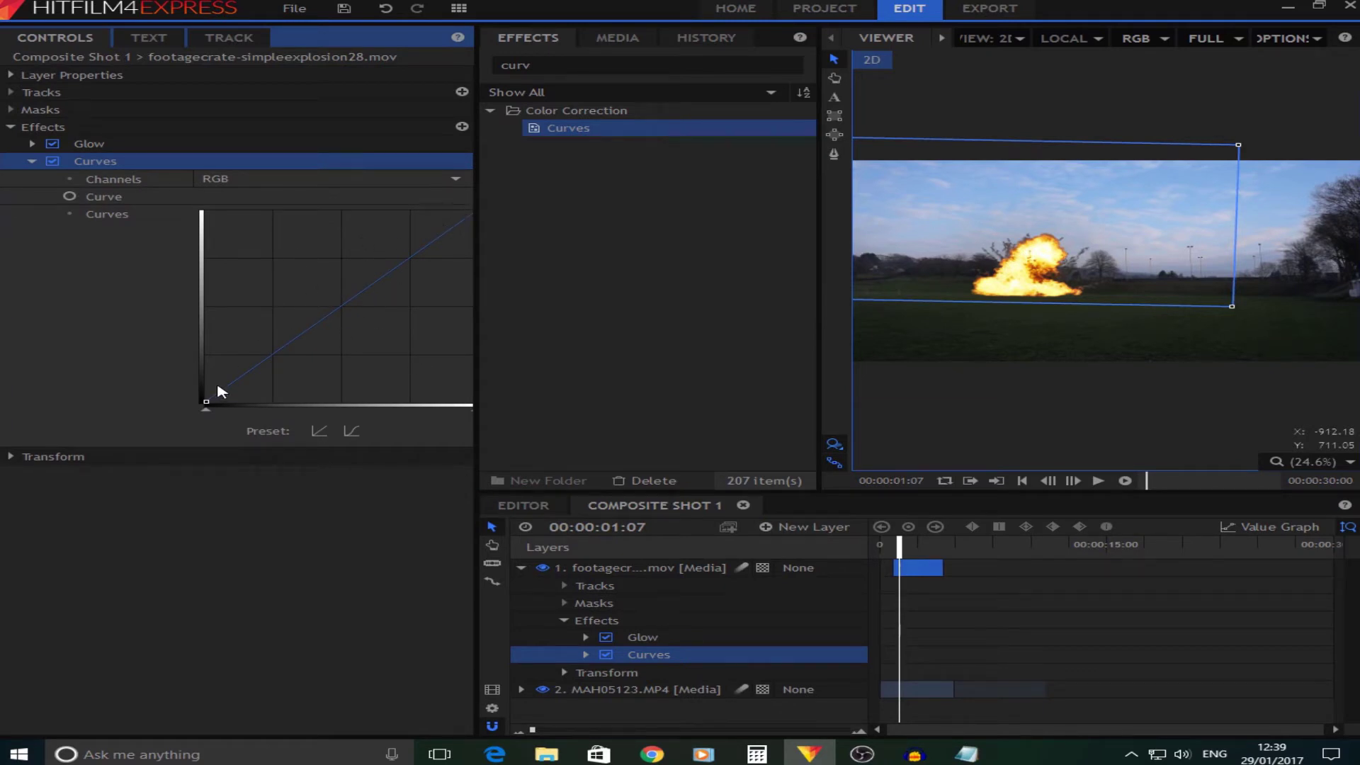
{"action": "left_click", "coordinate": [281, 355]}
{"action": "left_click_drag", "start_coordinate": [368, 231], "coordinate": [403, 257]}
{"action": "left_click_drag", "start_coordinate": [284, 357], "coordinate": [334, 317]}
{"action": "left_click", "coordinate": [32, 161]}
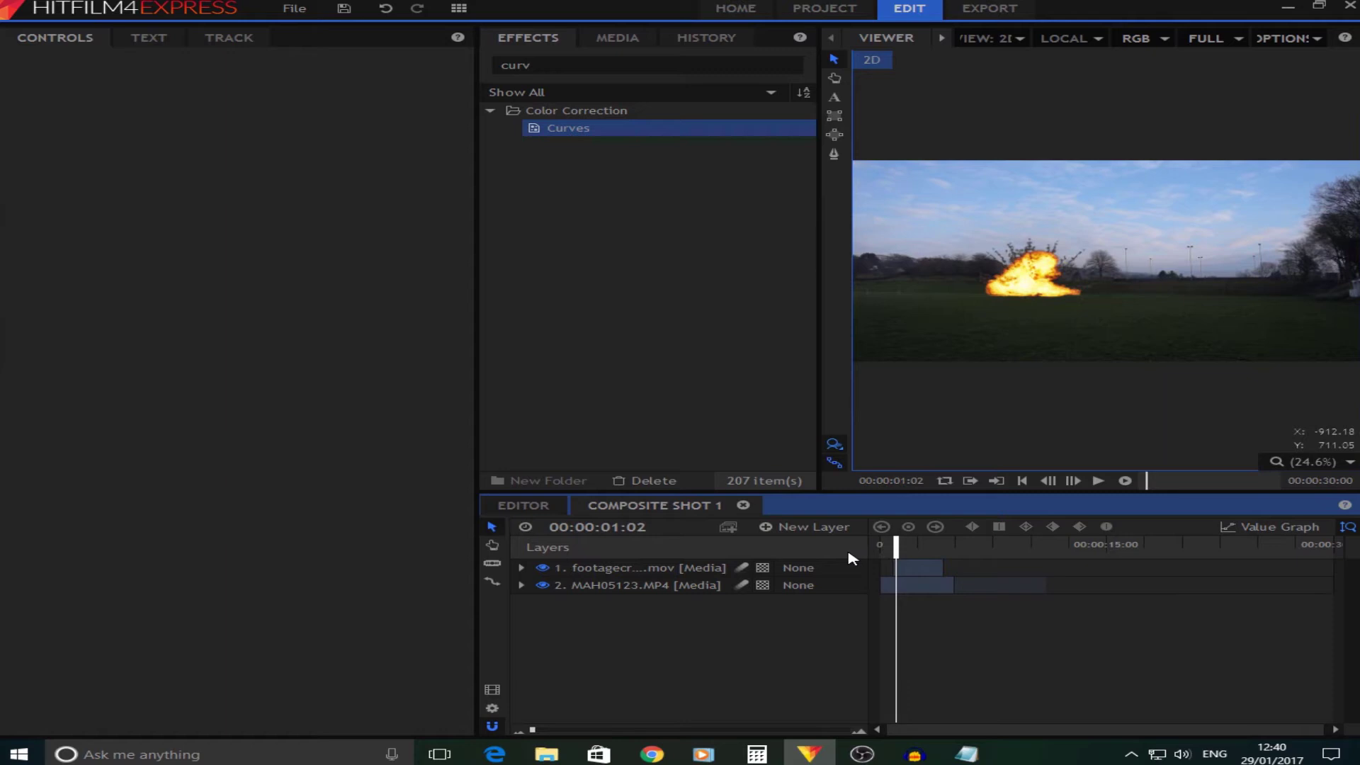
Duplicate the MAH05123.MP4 field footage layer.
{"action": "left_click", "coordinate": [720, 585]}
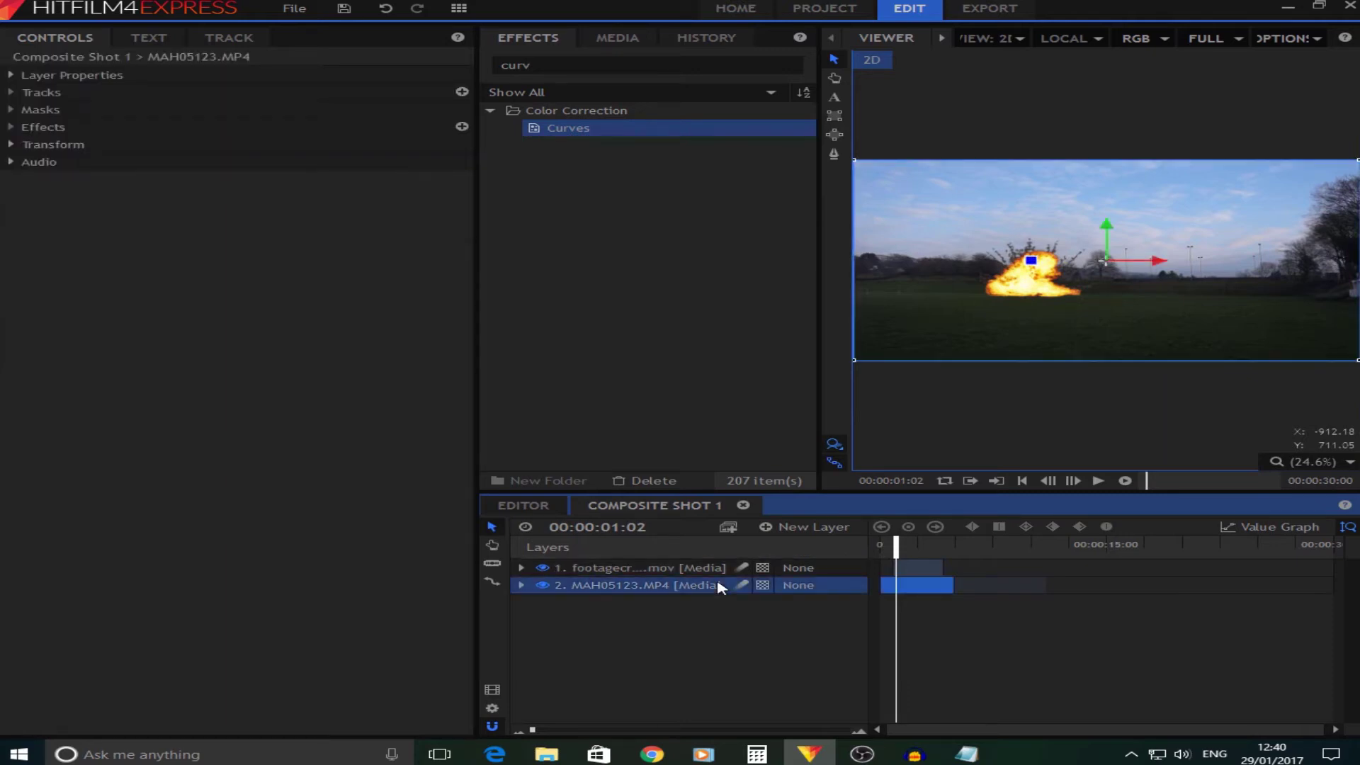
{"action": "right_click", "coordinate": [720, 587]}
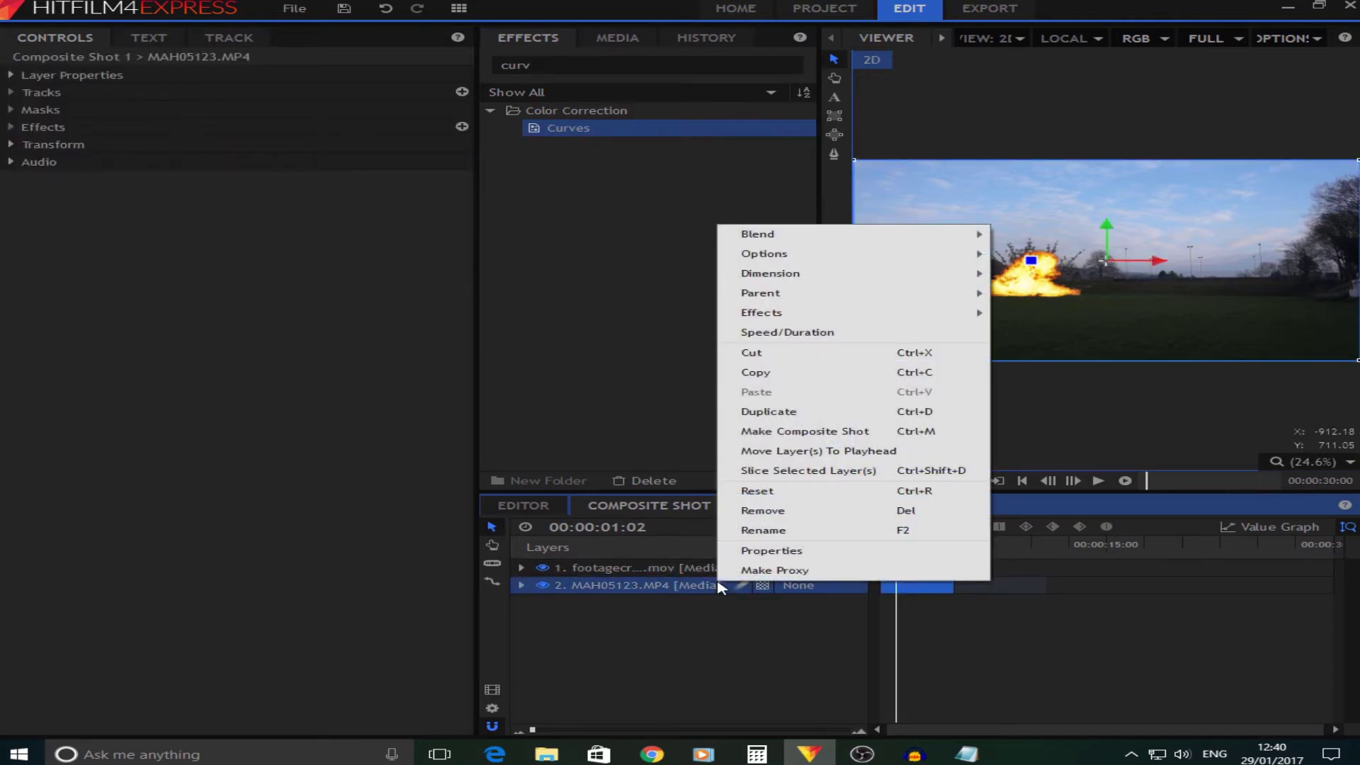
{"action": "left_click", "coordinate": [810, 415]}
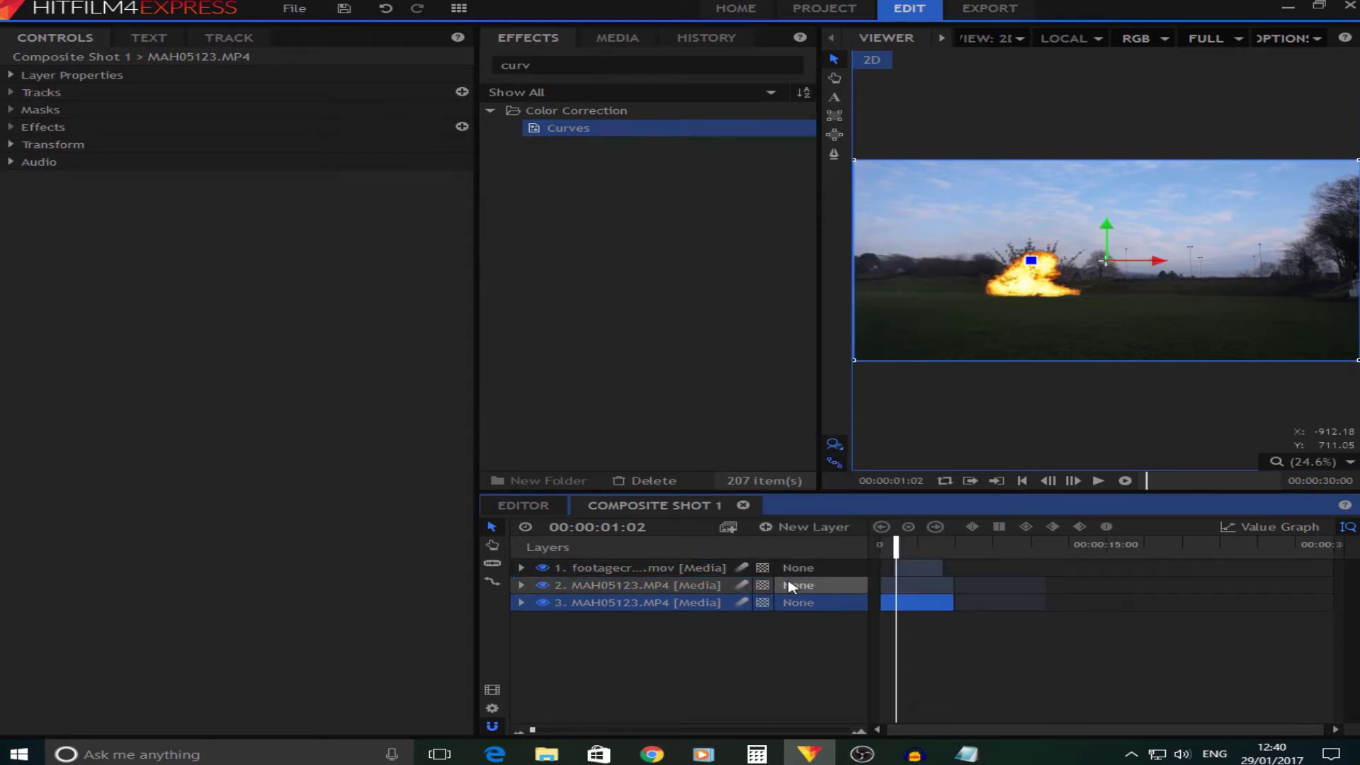
Rename the middle copy of the field layer to 'explosion glow'.
{"action": "left_click", "coordinate": [619, 585]}
{"action": "right_click", "coordinate": [620, 588]}
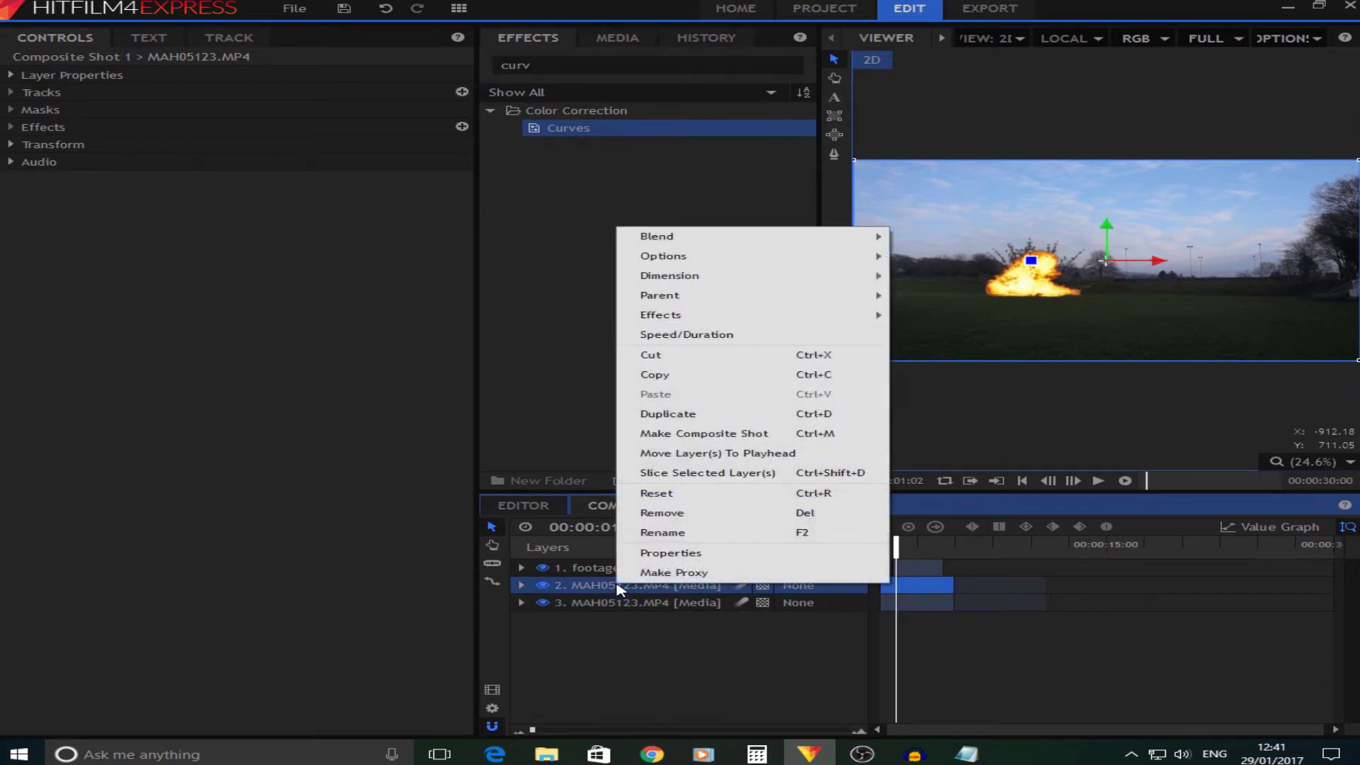
{"action": "left_click", "coordinate": [692, 533]}
{"action": "key", "text": "BackSpace"}
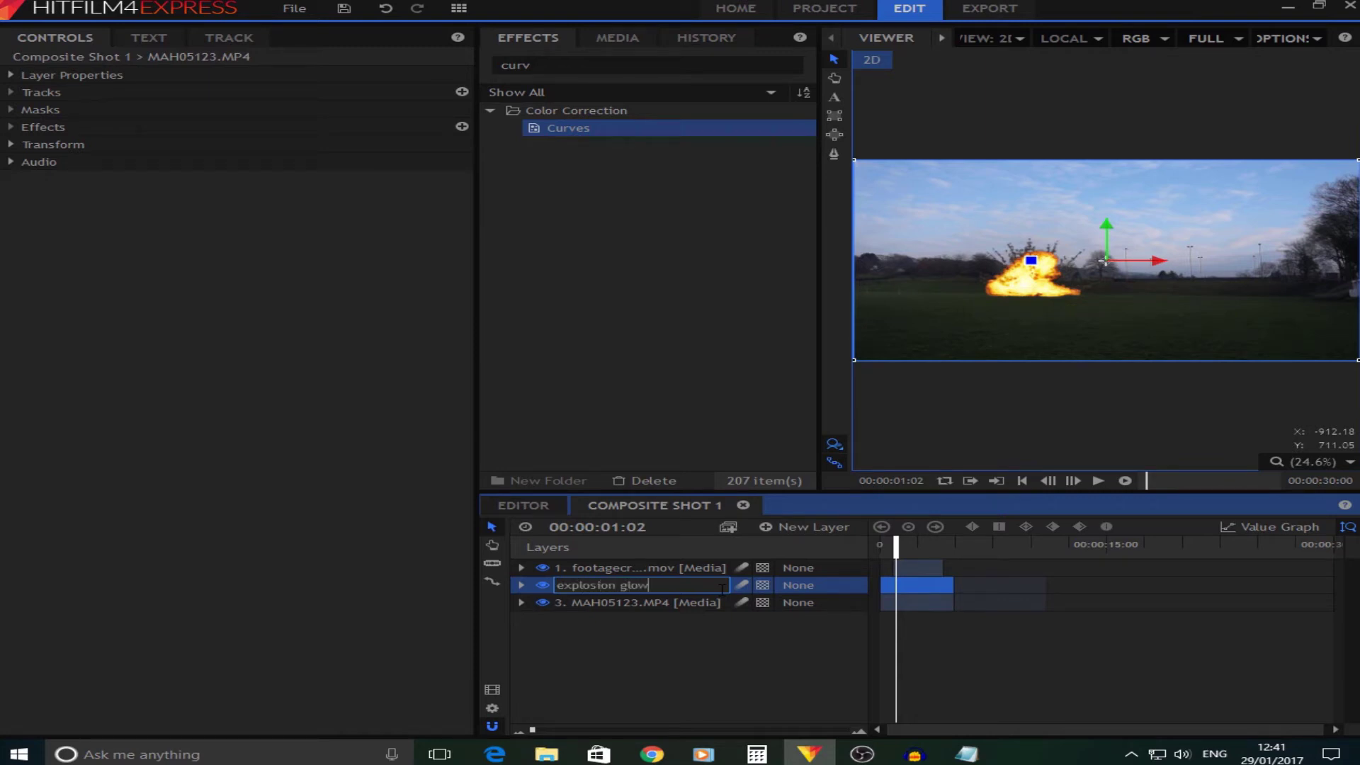
{"action": "left_click", "coordinate": [670, 686]}
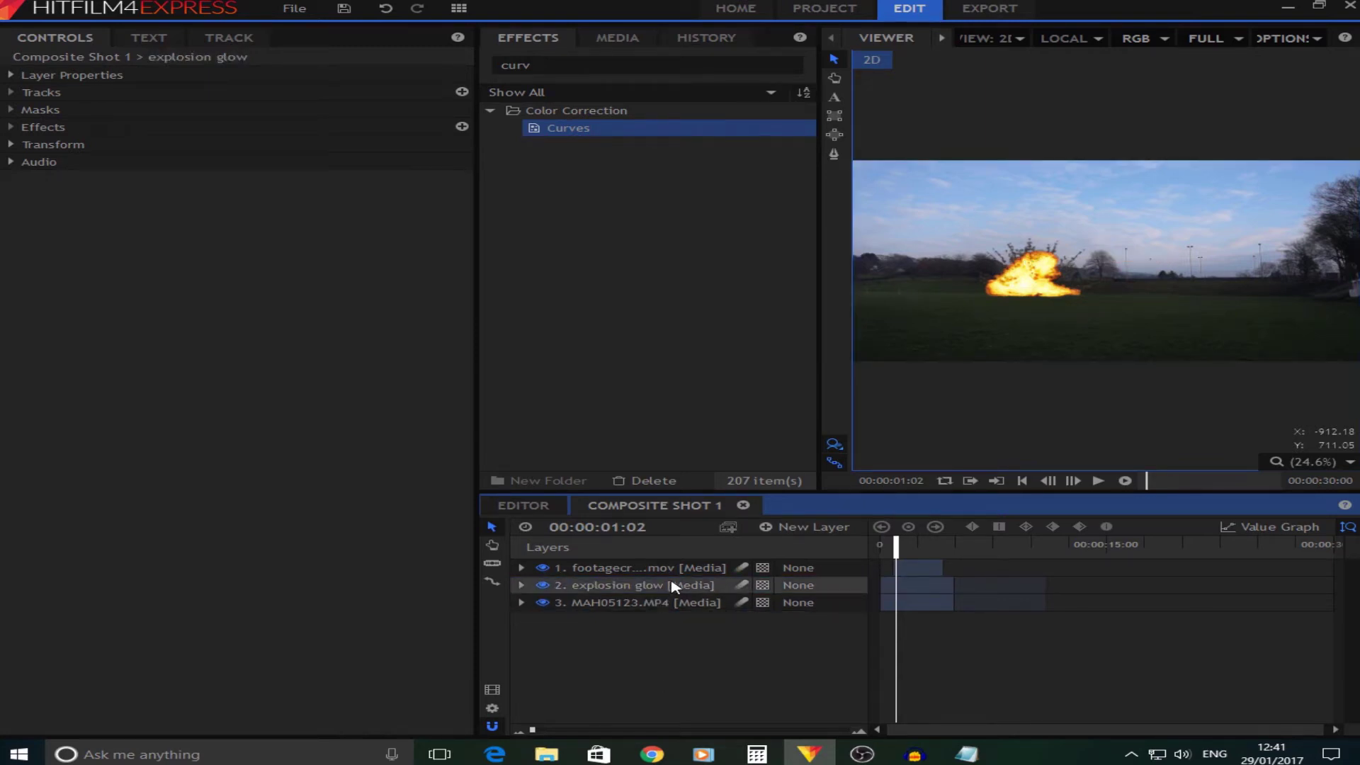
{"action": "left_click", "coordinate": [674, 585]}
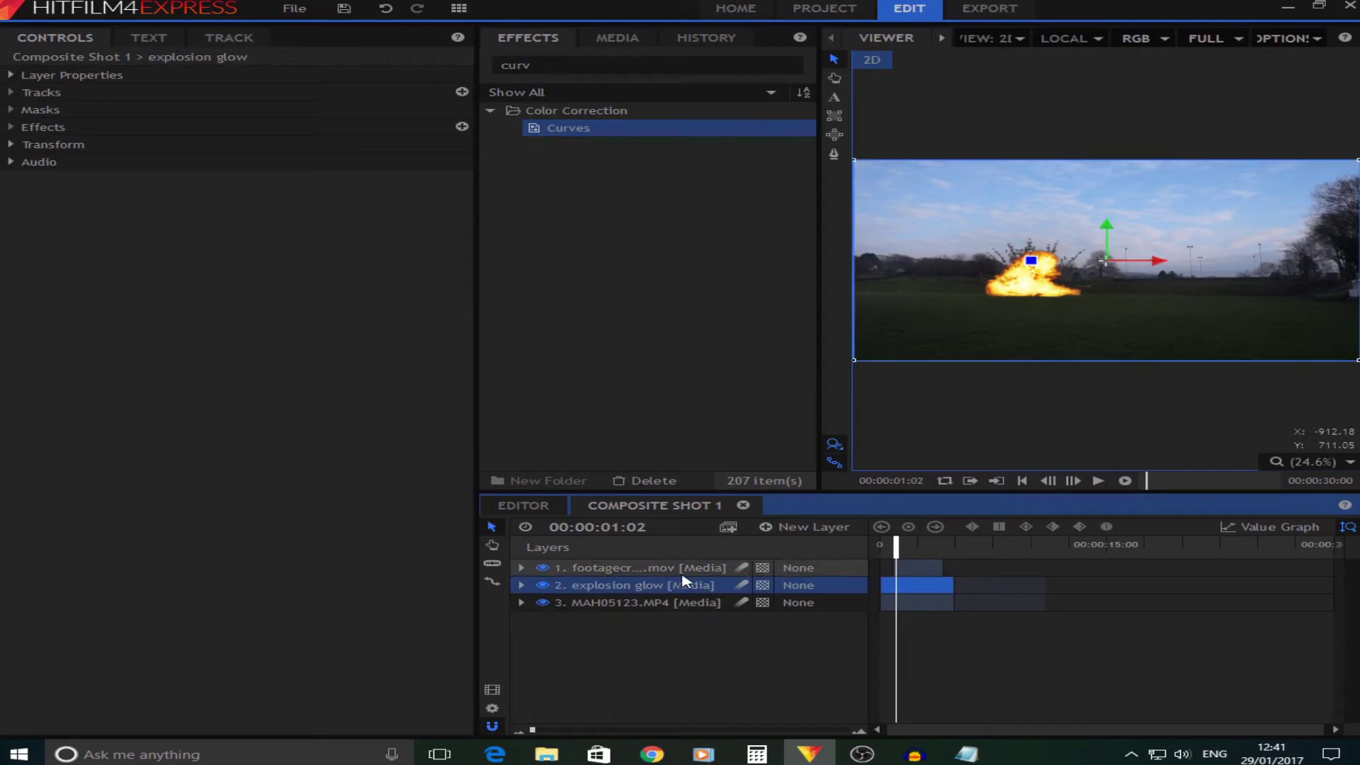
Apply Color Temperature to the explosion glow layer, warming it to about 3660 K.
{"action": "double_click", "coordinate": [504, 65]}
{"action": "key", "text": "BackSpace"}
{"action": "type", "text": "t"}
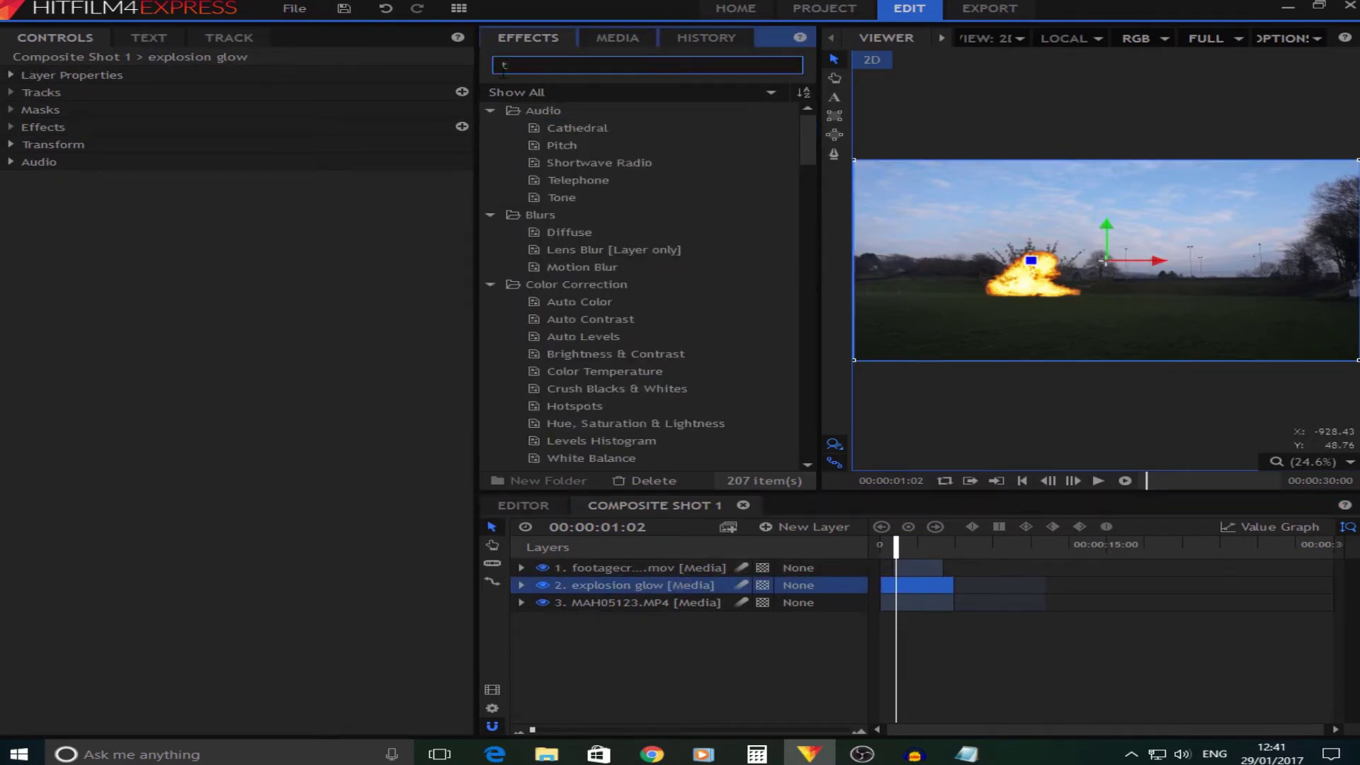
{"action": "key", "text": "BackSpace"}
{"action": "type", "text": "te"}
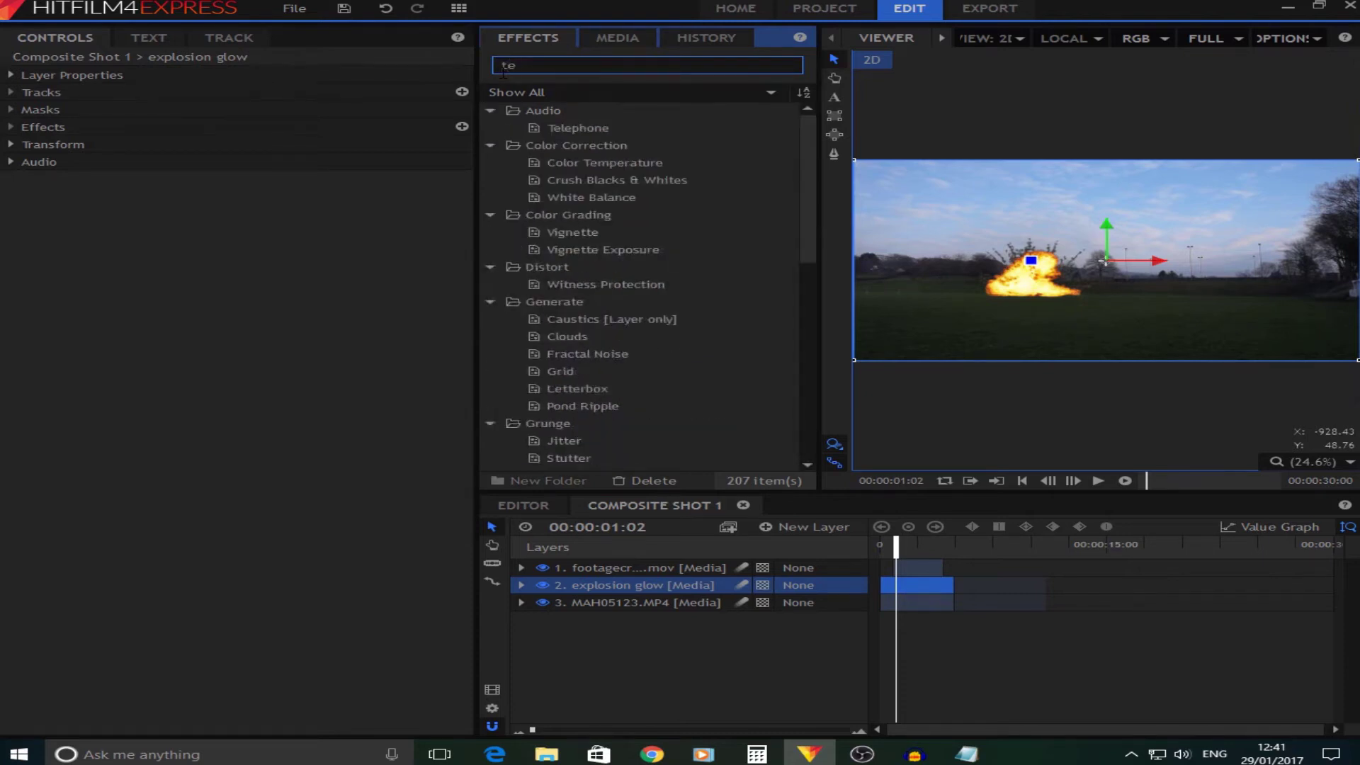
{"action": "type", "text": "m"}
{"action": "left_click_drag", "start_coordinate": [607, 128], "coordinate": [933, 585]}
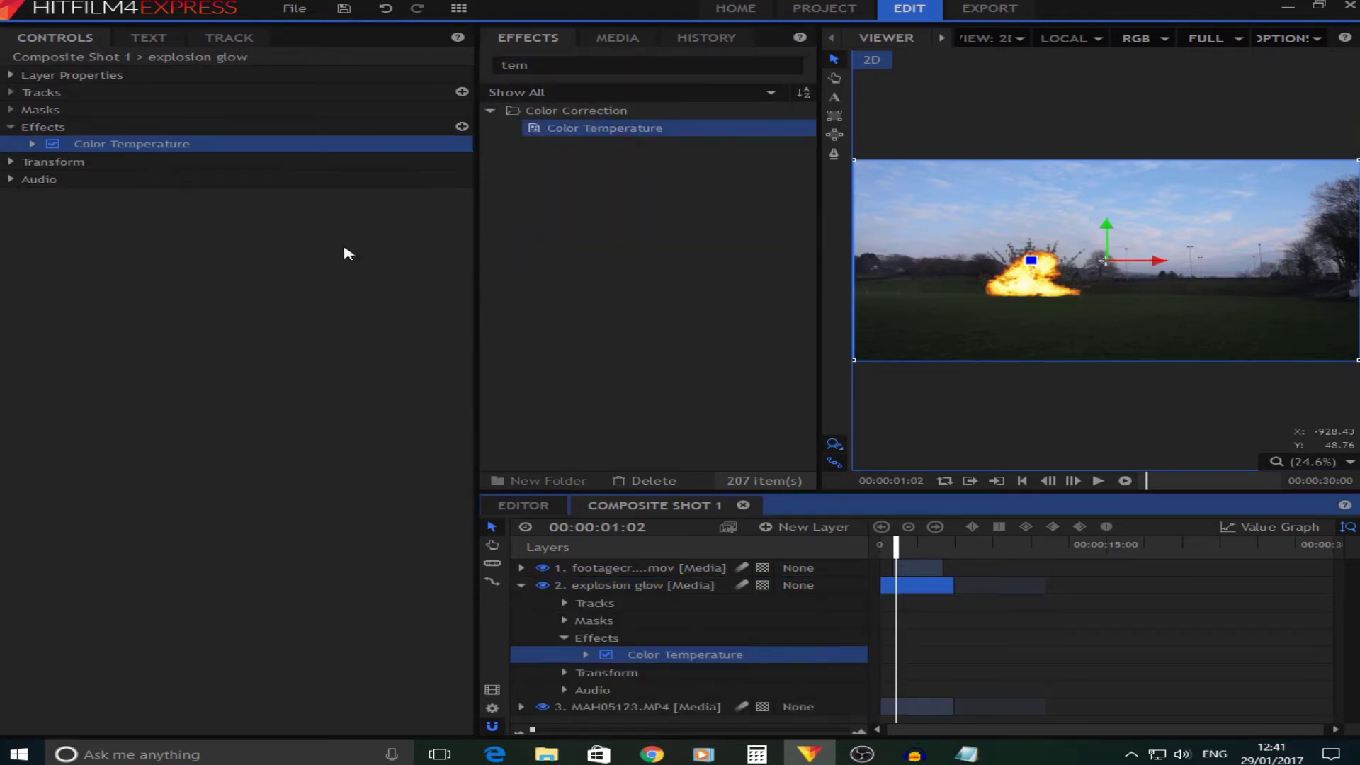
{"action": "left_click", "coordinate": [28, 145]}
{"action": "left_click_drag", "start_coordinate": [253, 161], "coordinate": [238, 169]}
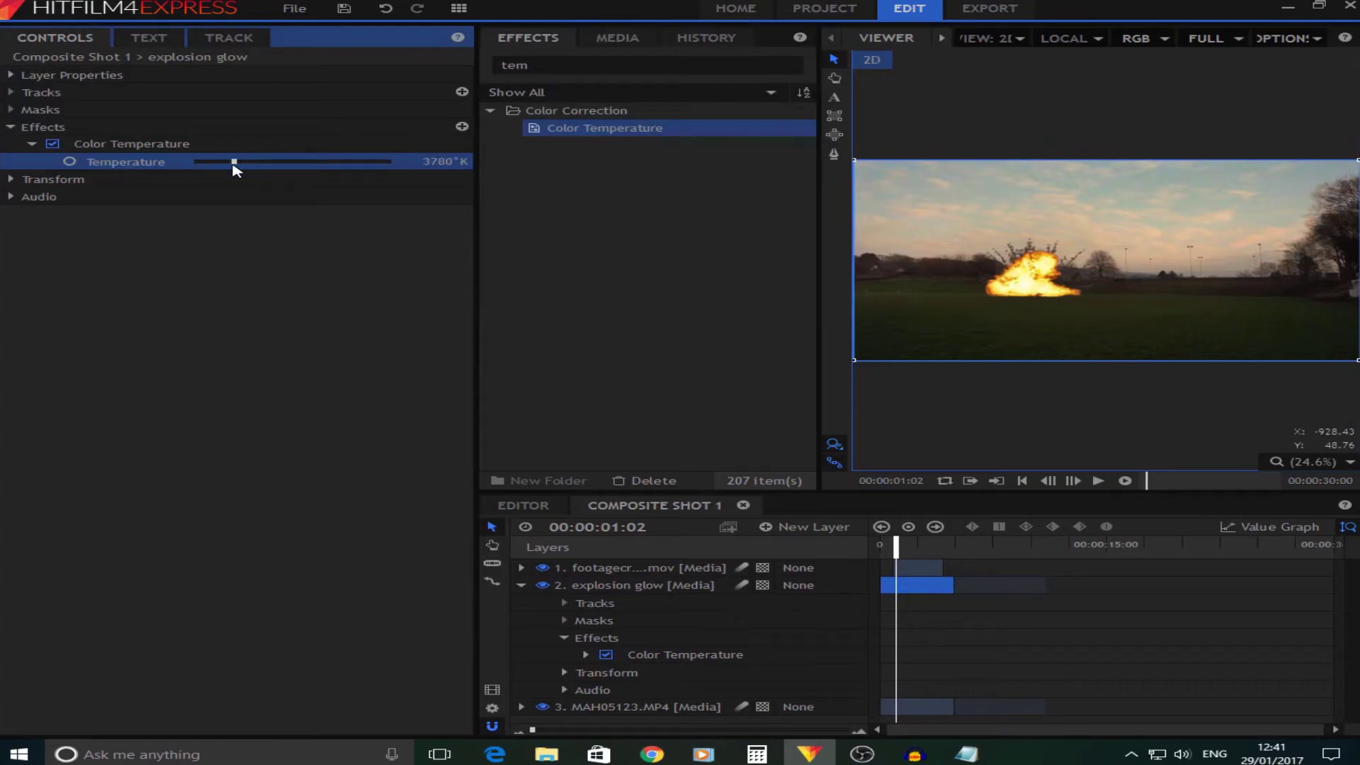
{"action": "left_click", "coordinate": [32, 144]}
{"action": "left_click", "coordinate": [11, 126]}
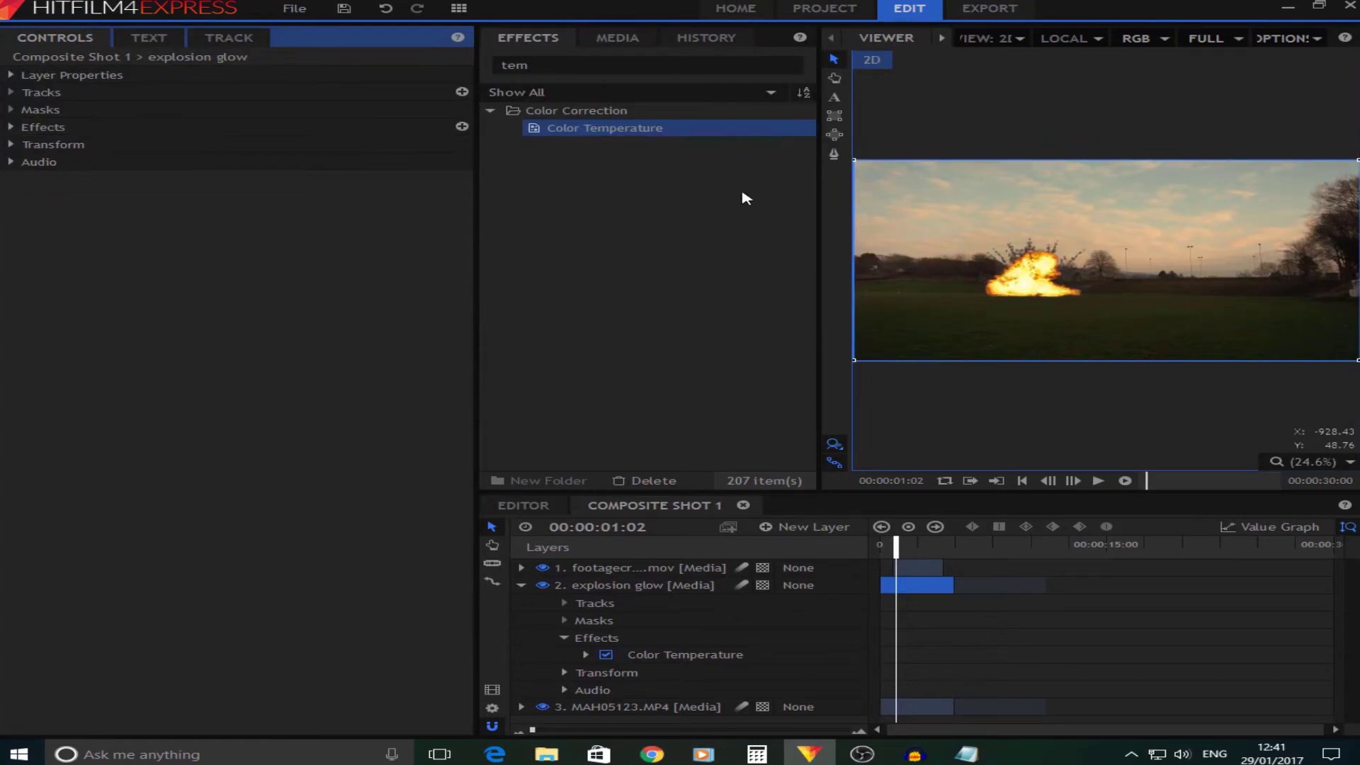
Draw a closed point mask around the ground patch right of the fireball.
{"action": "left_click", "coordinate": [834, 153]}
{"action": "left_click", "coordinate": [1174, 287]}
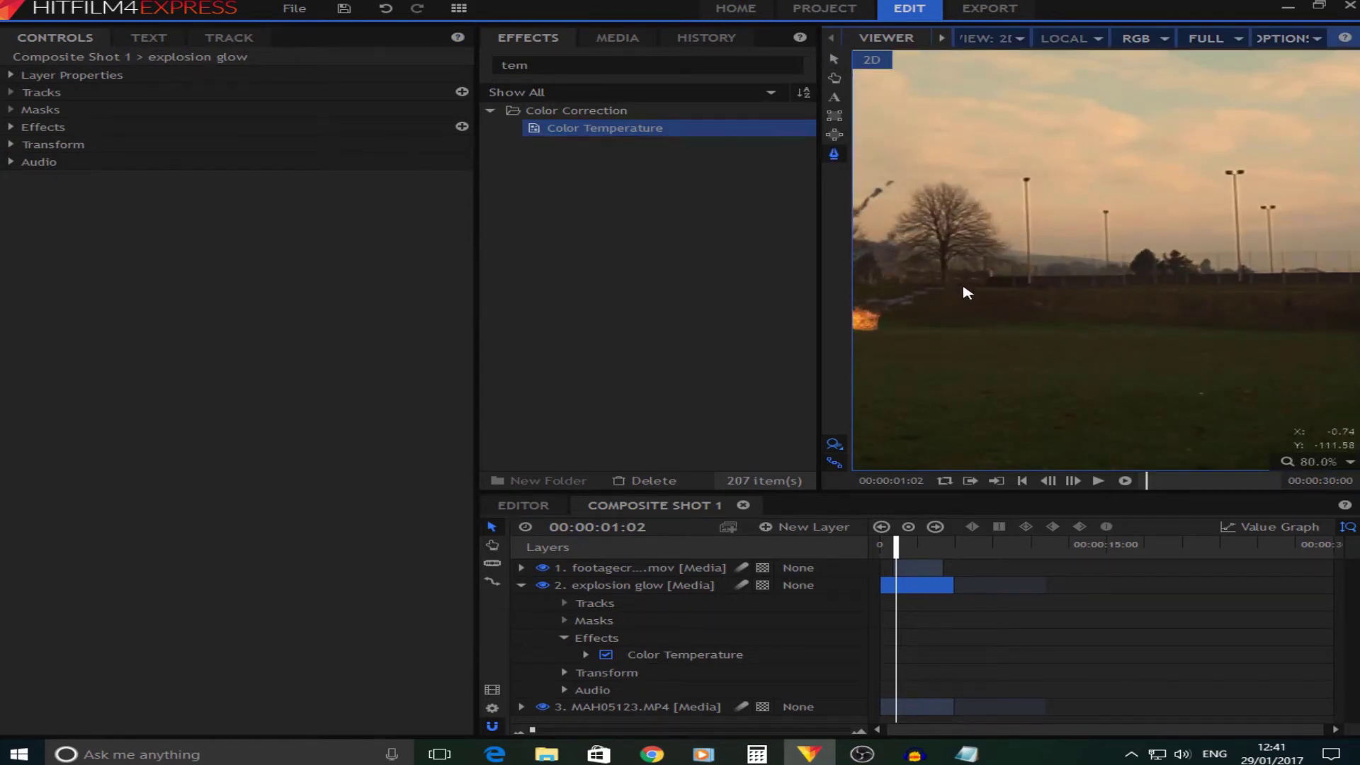
{"action": "left_click", "coordinate": [962, 285]}
{"action": "left_click", "coordinate": [1027, 290]}
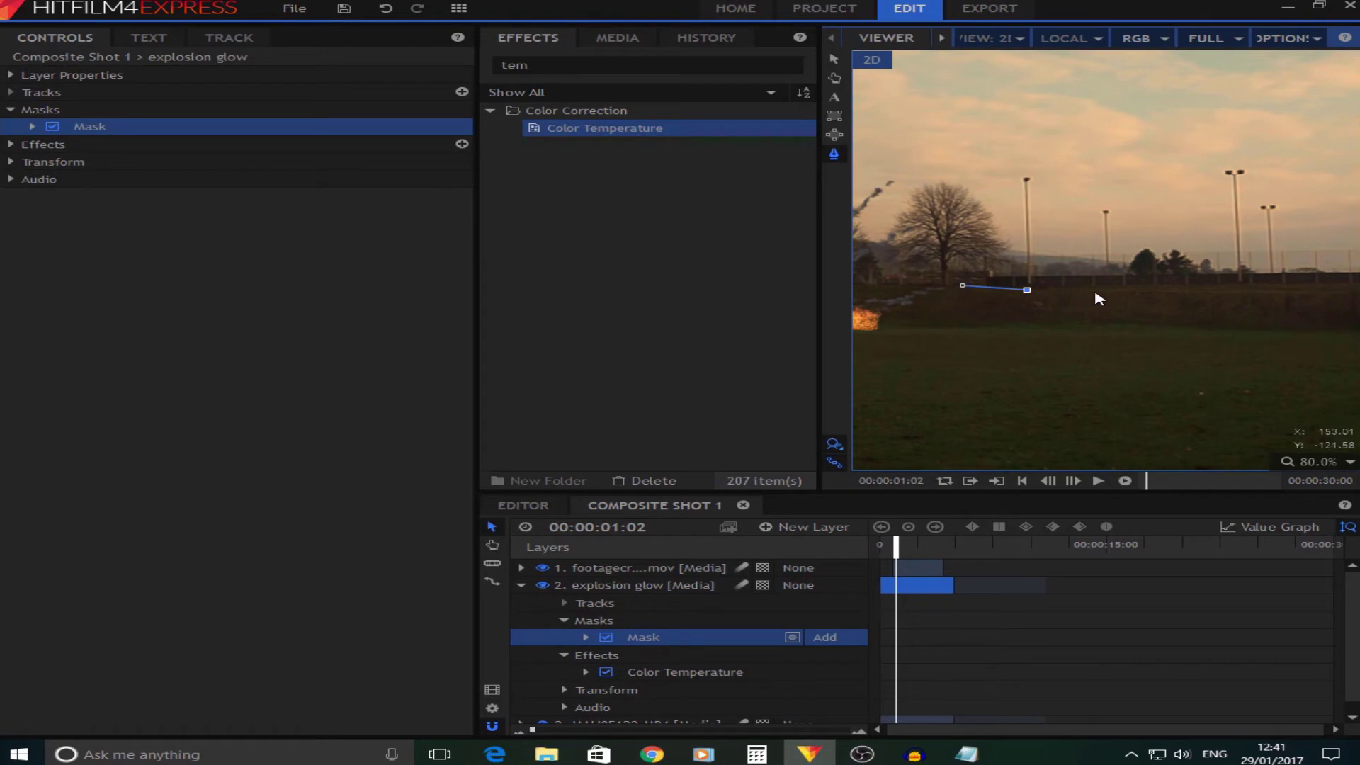
{"action": "left_click", "coordinate": [1094, 291]}
{"action": "left_click", "coordinate": [1157, 290]}
{"action": "left_click", "coordinate": [1184, 304]}
{"action": "left_click", "coordinate": [1189, 323]}
{"action": "left_click", "coordinate": [1142, 328]}
{"action": "left_click", "coordinate": [992, 327]}
{"action": "left_click", "coordinate": [937, 325]}
{"action": "left_click", "coordinate": [935, 310]}
{"action": "left_click", "coordinate": [959, 286]}
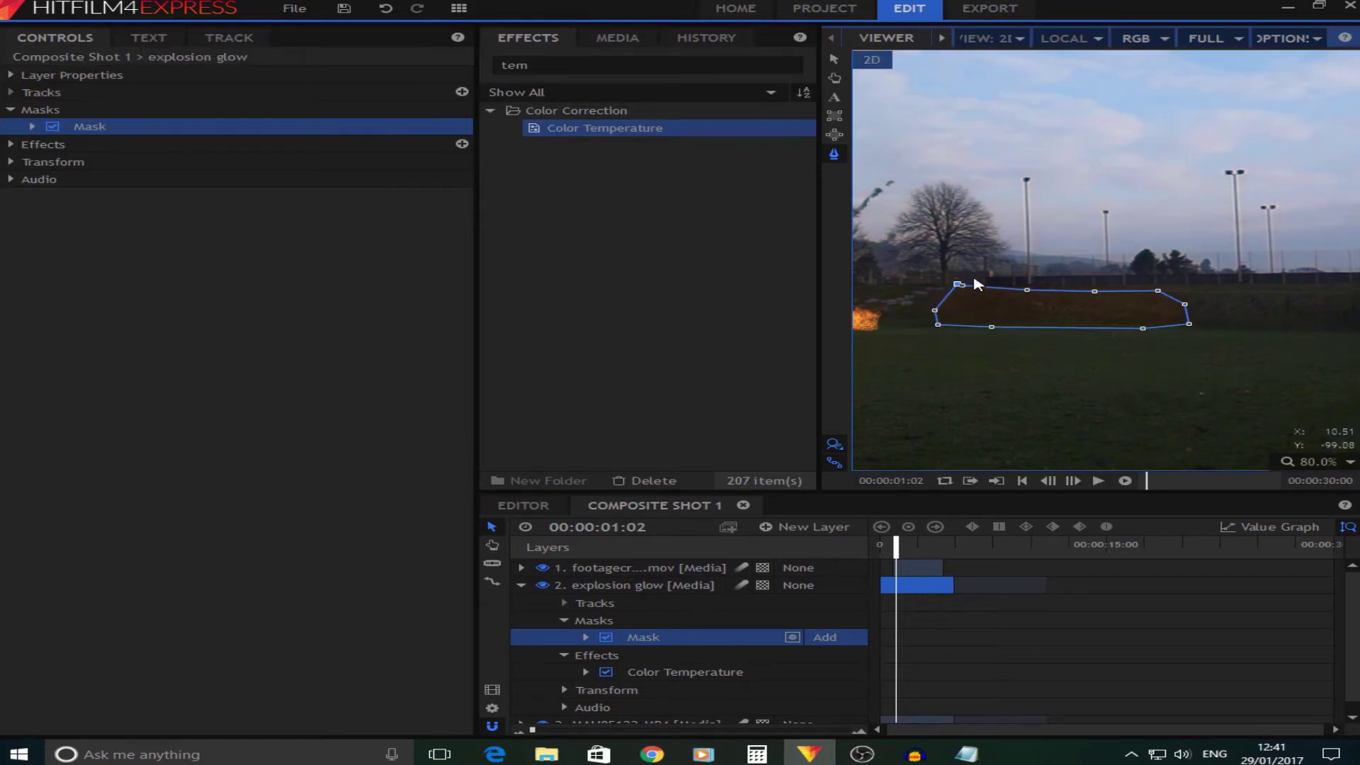
Reframe the view on the explosion, check the first mask's outline and reselect the explosion glow layer.
{"action": "left_click", "coordinate": [521, 585]}
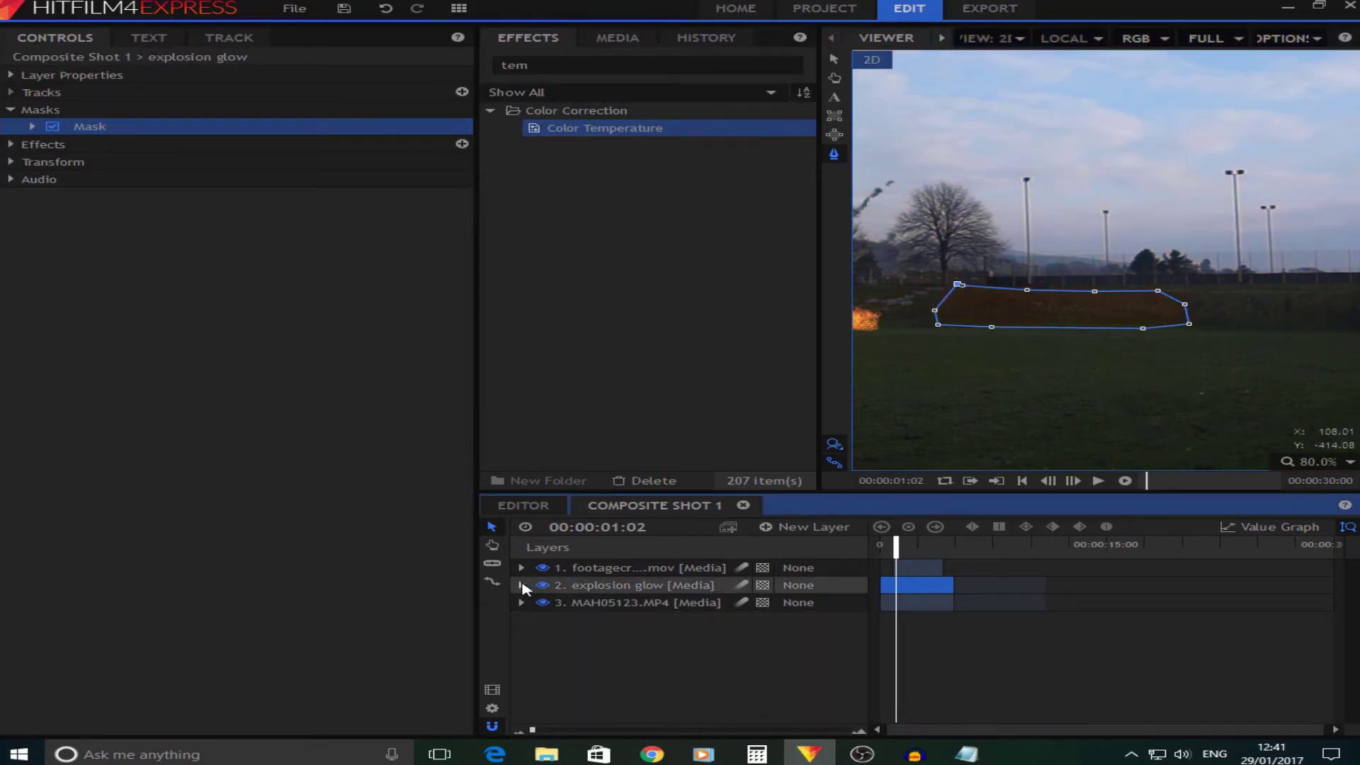
{"action": "scroll", "coordinate": [1006, 332], "scroll_direction": "down", "scroll_amount": 2}
{"action": "left_click", "coordinate": [1005, 331]}
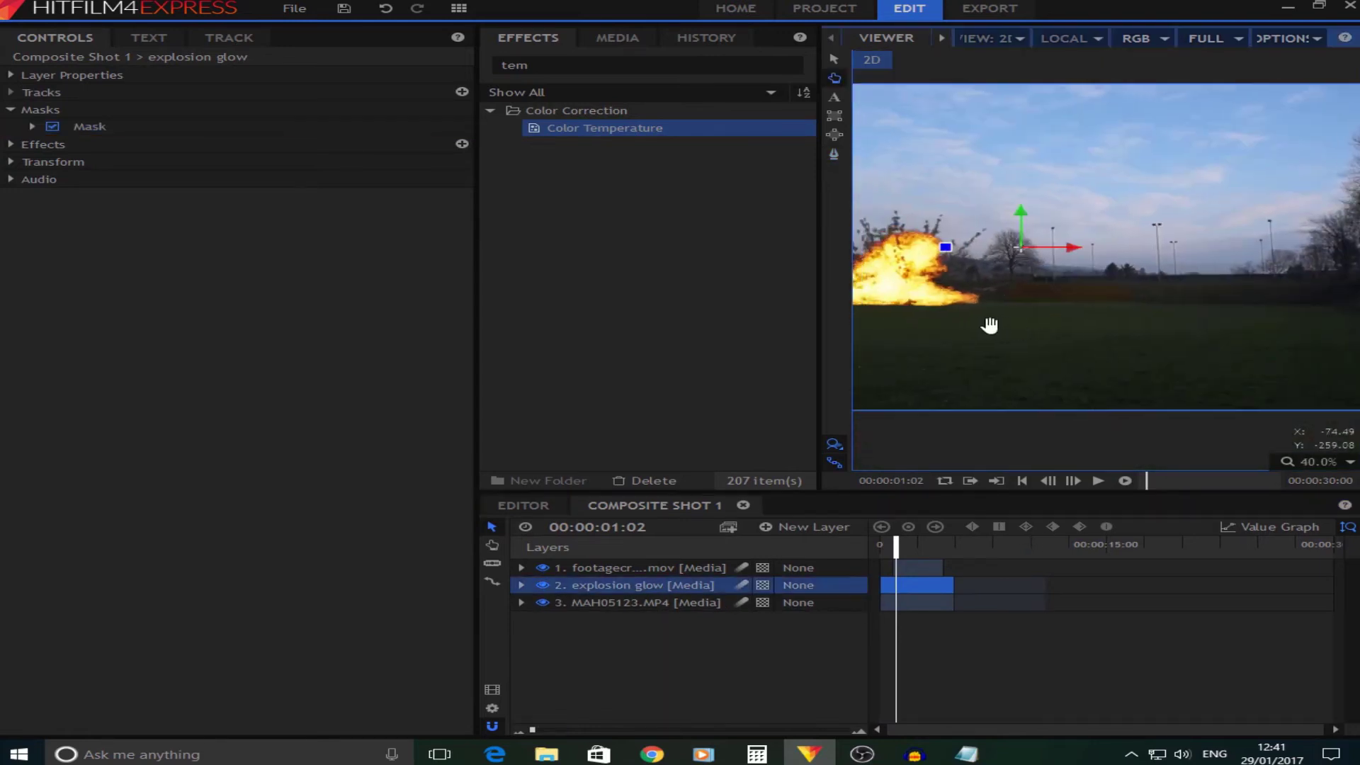
{"action": "left_click_drag", "start_coordinate": [1004, 325], "coordinate": [1139, 340]}
{"action": "scroll", "coordinate": [1141, 349], "scroll_direction": "up", "scroll_amount": 2}
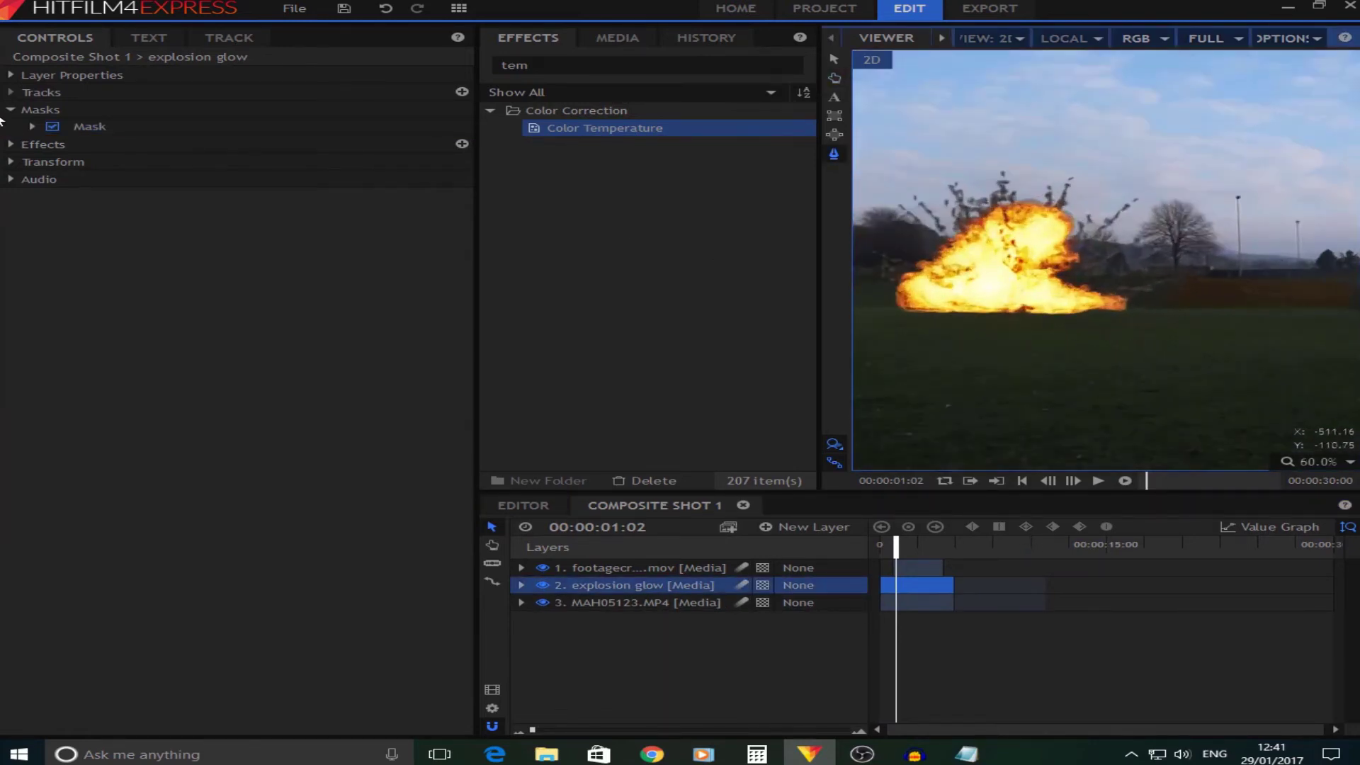
{"action": "left_click", "coordinate": [152, 127]}
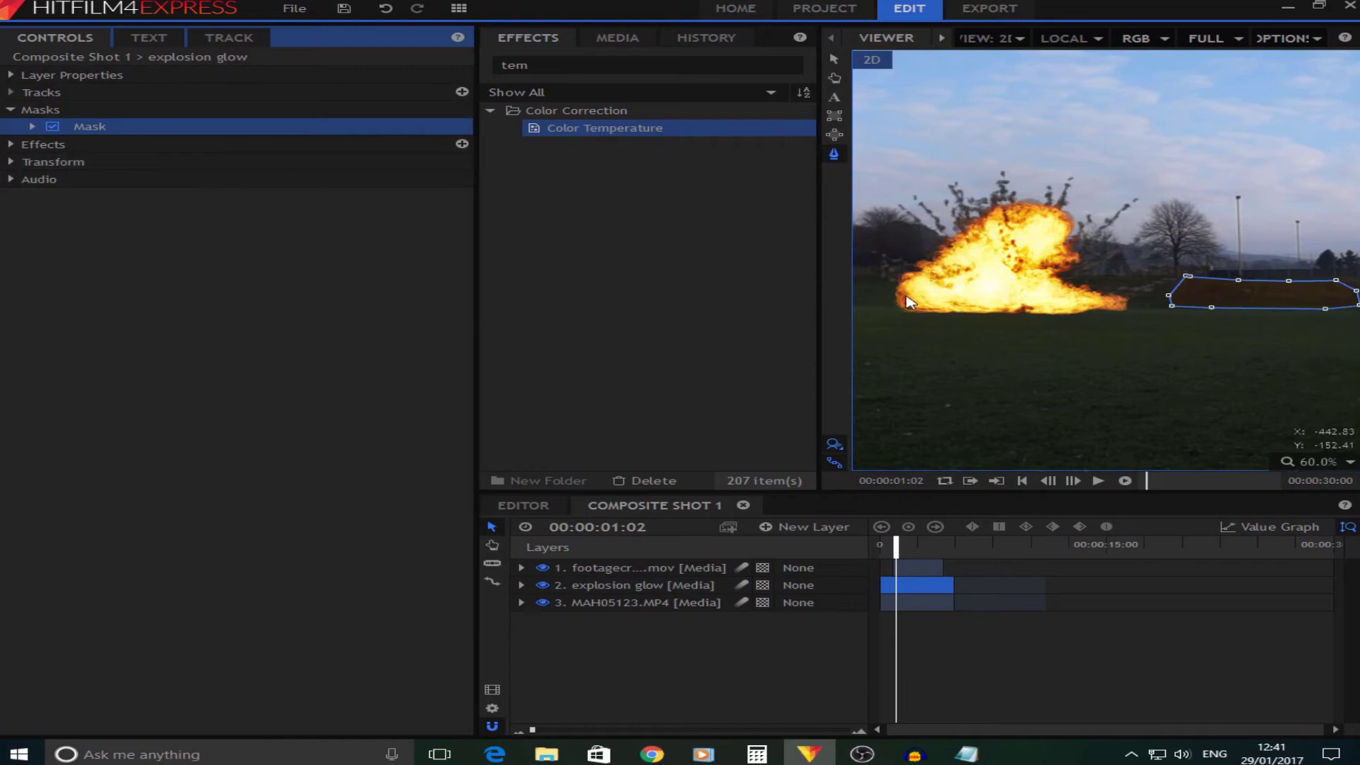
{"action": "left_click", "coordinate": [602, 593]}
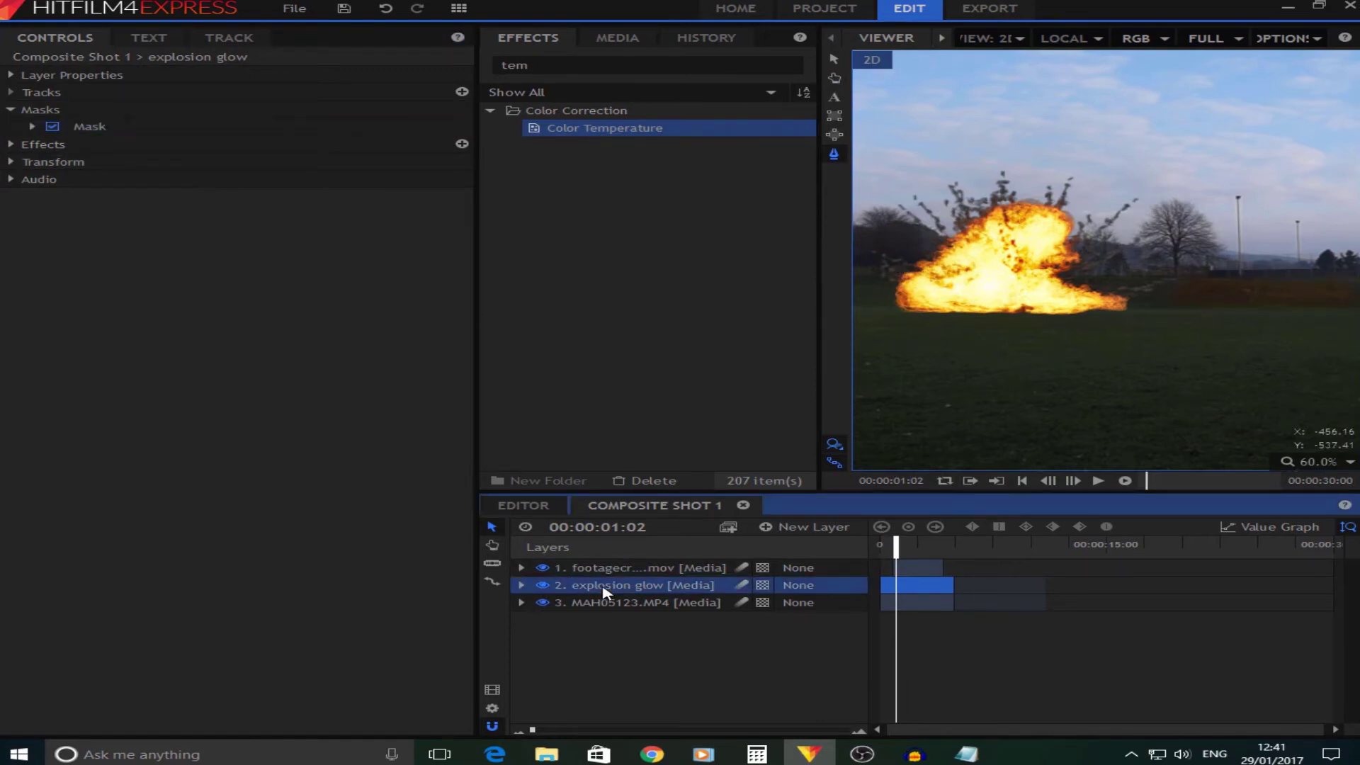
Trace a second mask as a thin strip along the fireball's base and preview the result.
{"action": "left_click", "coordinate": [898, 320]}
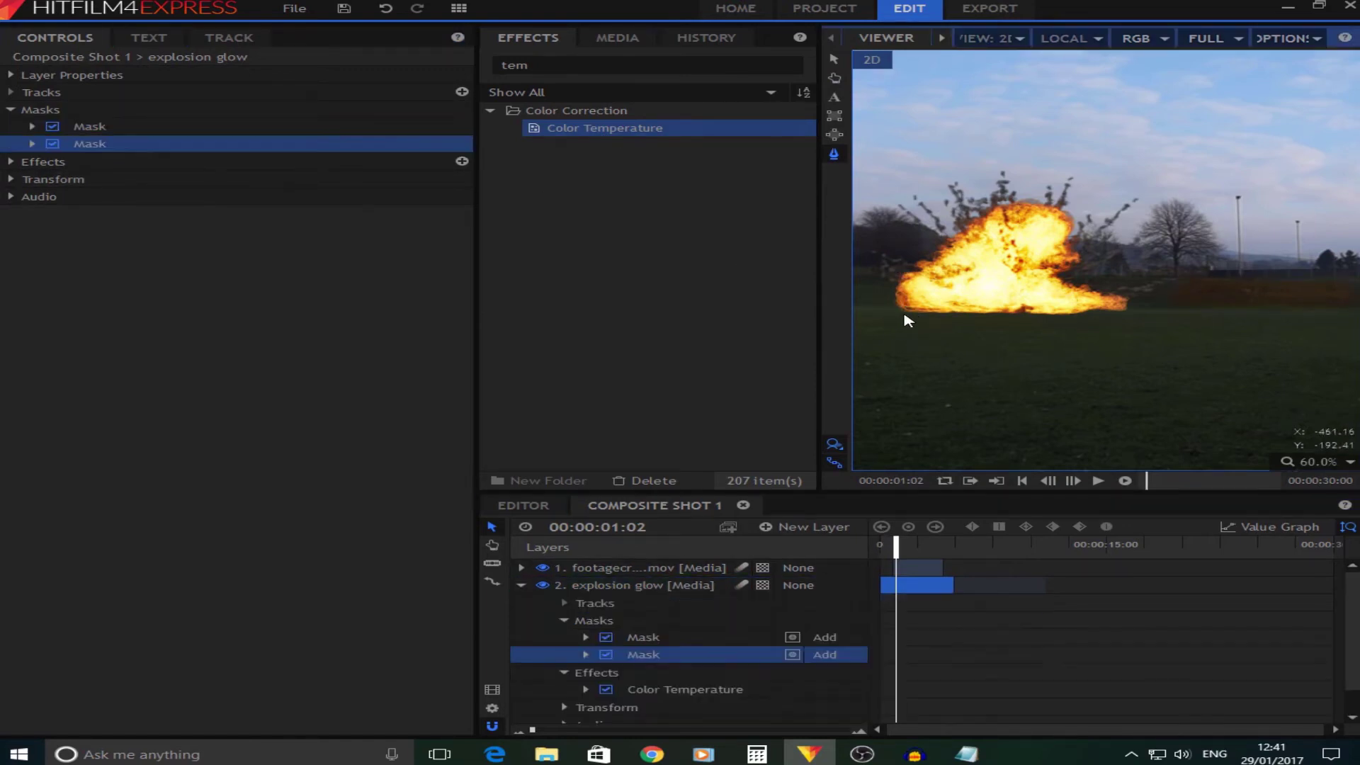
{"action": "left_click", "coordinate": [933, 313]}
{"action": "left_click", "coordinate": [990, 313]}
{"action": "left_click", "coordinate": [1063, 313]}
{"action": "left_click", "coordinate": [1098, 314]}
{"action": "left_click", "coordinate": [1128, 313]}
{"action": "left_click", "coordinate": [1149, 312]}
{"action": "left_click", "coordinate": [1179, 311]}
{"action": "left_click", "coordinate": [1203, 317]}
{"action": "left_click", "coordinate": [1200, 325]}
{"action": "left_click", "coordinate": [1169, 327]}
{"action": "left_click", "coordinate": [1142, 328]}
{"action": "left_click", "coordinate": [1049, 330]}
{"action": "left_click", "coordinate": [1007, 330]}
{"action": "left_click", "coordinate": [983, 331]}
{"action": "left_click", "coordinate": [950, 331]}
{"action": "left_click", "coordinate": [922, 330]}
{"action": "left_click", "coordinate": [893, 326]}
{"action": "left_click", "coordinate": [875, 321]}
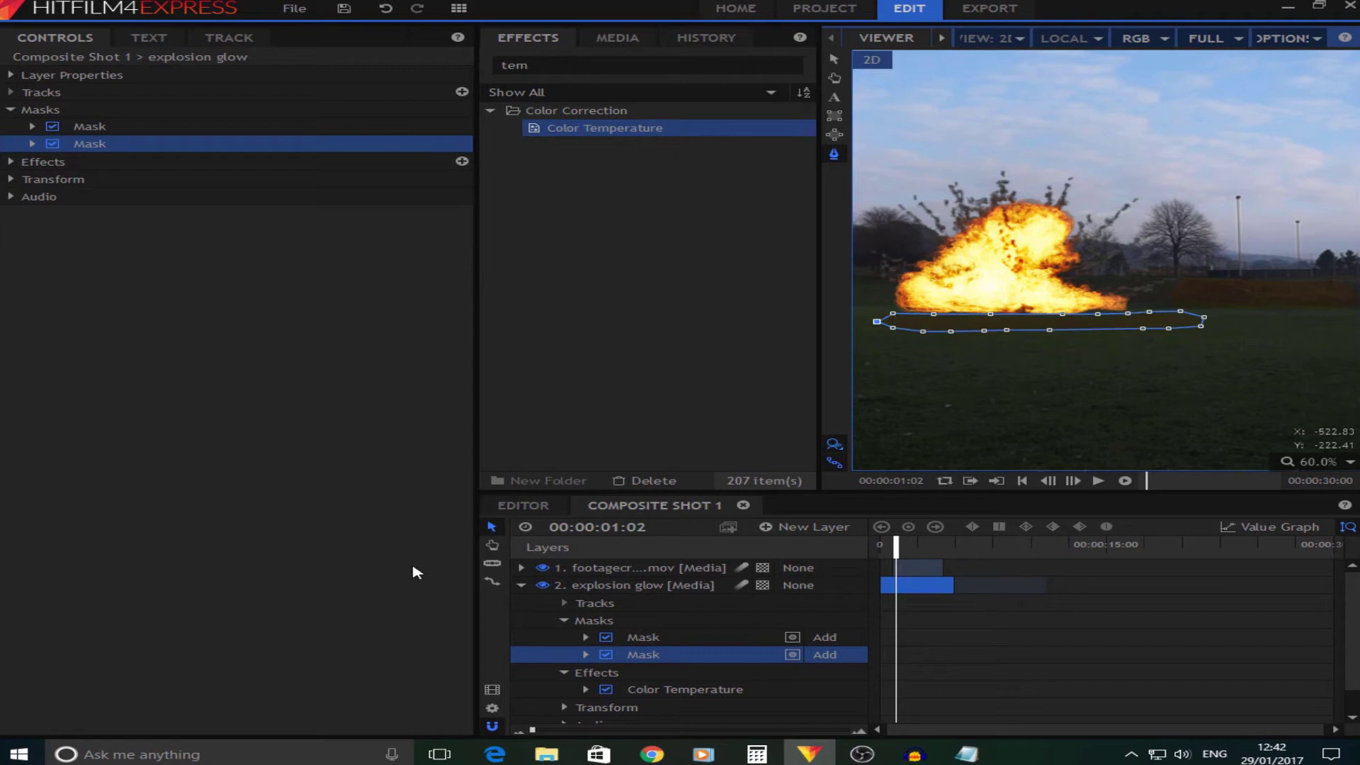
{"action": "left_click", "coordinate": [521, 585]}
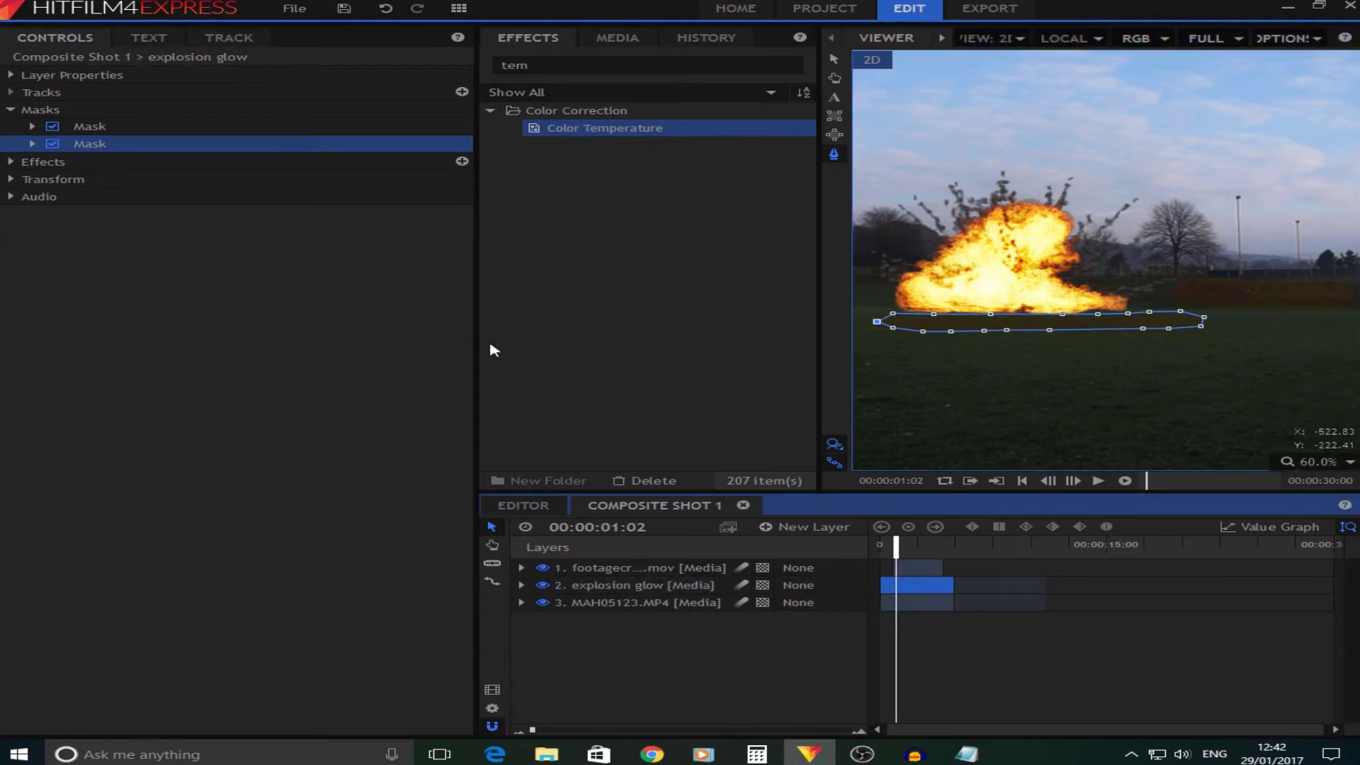
{"action": "scroll", "coordinate": [1093, 340], "scroll_direction": "down", "scroll_amount": 3}
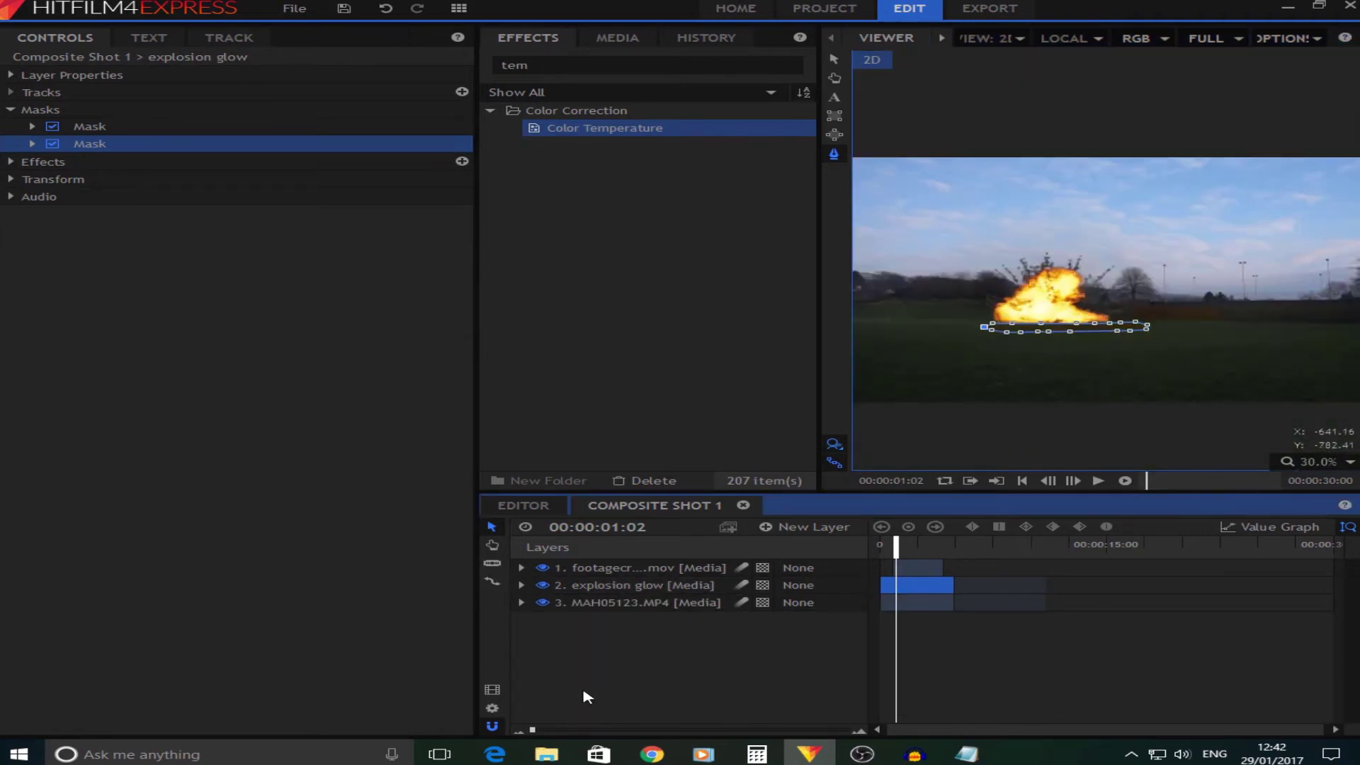
{"action": "left_click", "coordinate": [601, 693]}
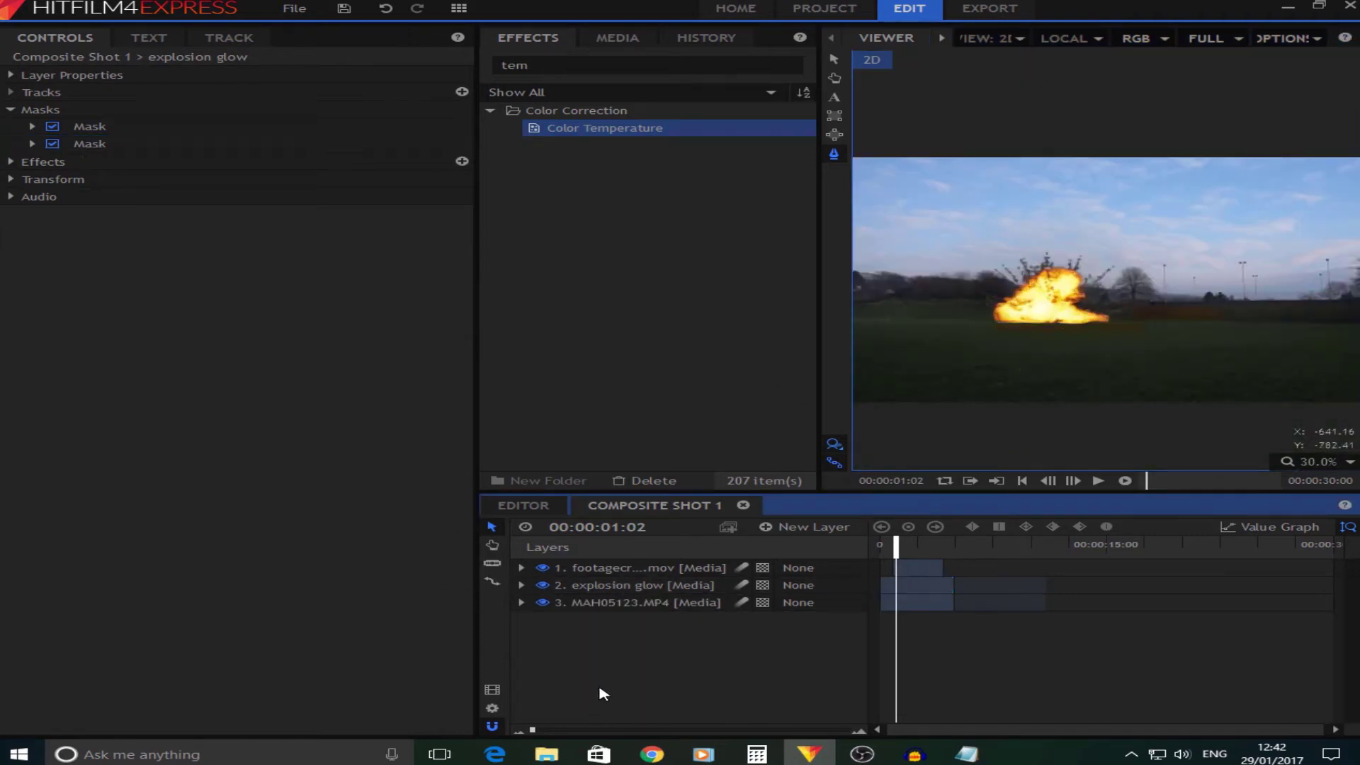
Open the first mask's shape settings and set its expansion to 0.
{"action": "left_click", "coordinate": [637, 585]}
{"action": "left_click", "coordinate": [32, 126]}
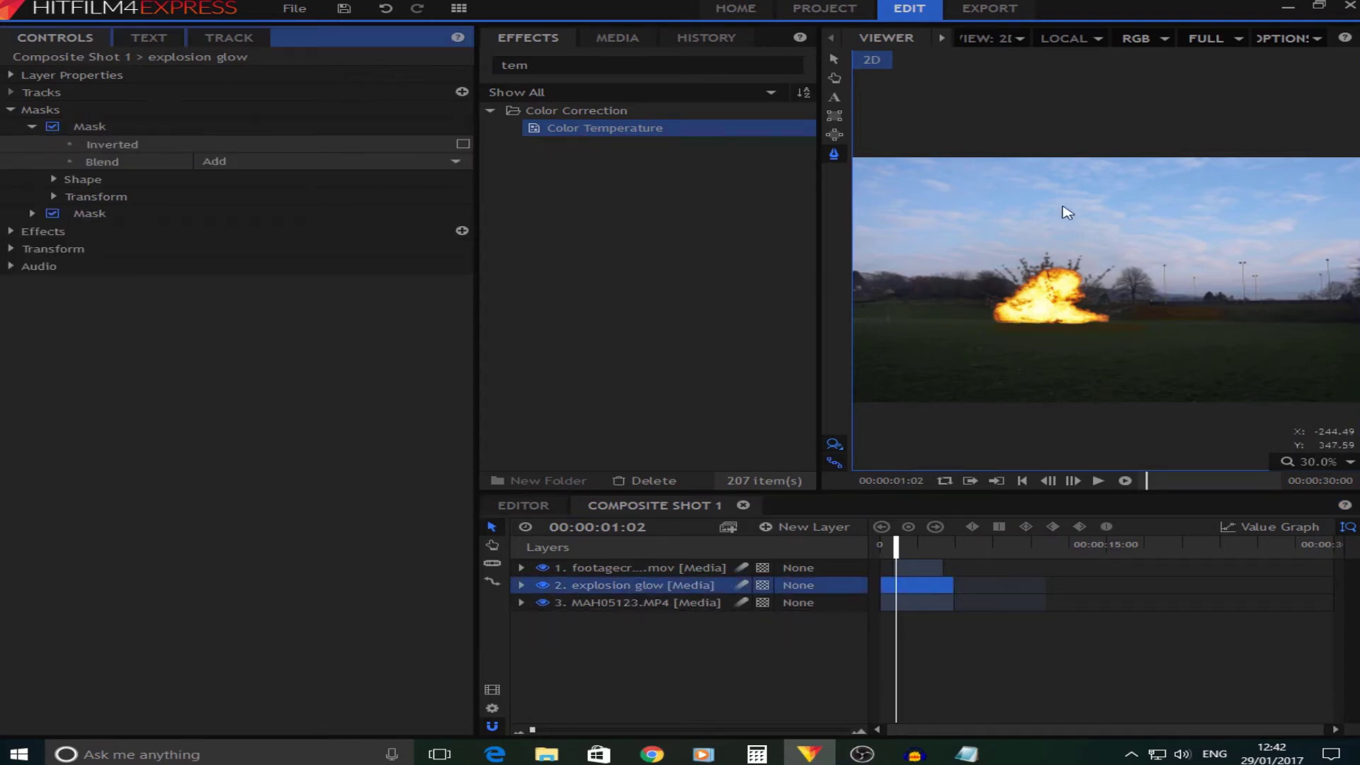
{"action": "scroll", "coordinate": [1165, 316], "scroll_direction": "up", "scroll_amount": 5}
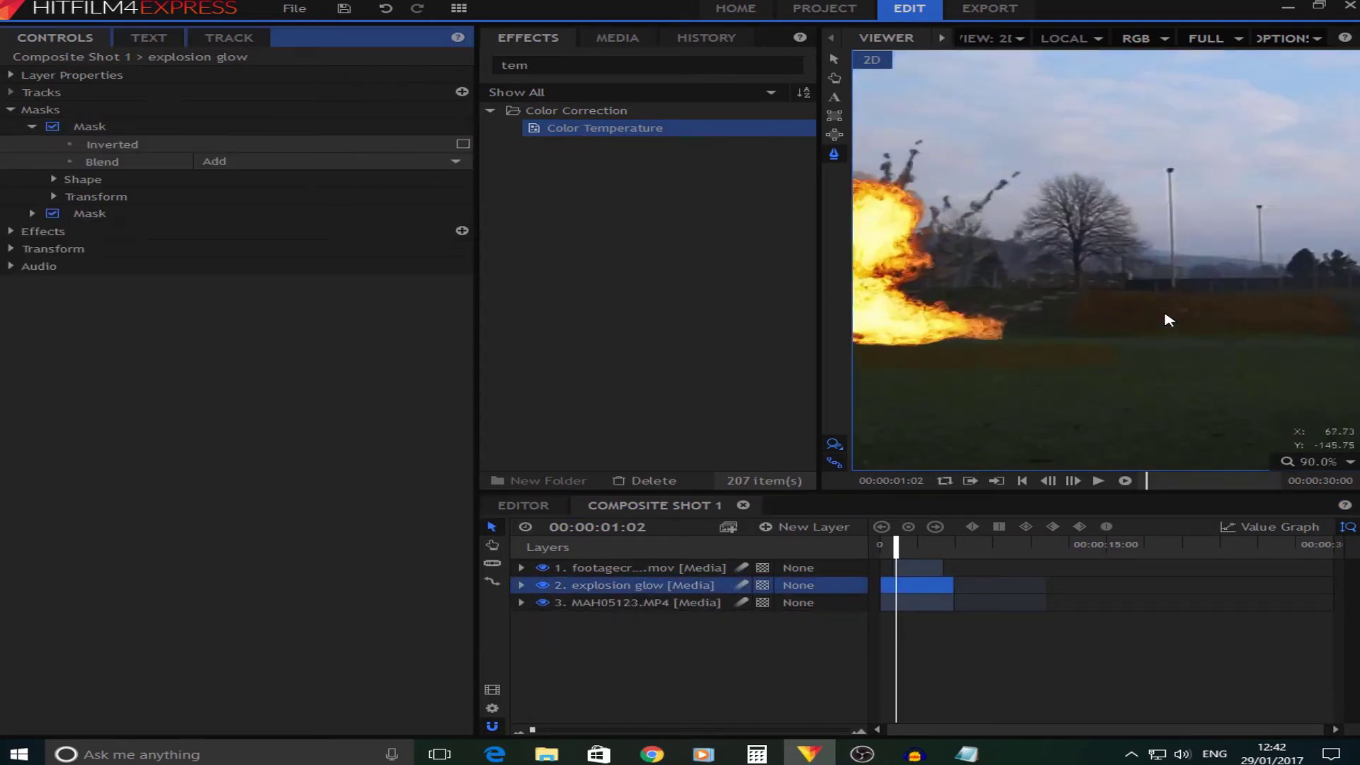
{"action": "left_click", "coordinate": [53, 180]}
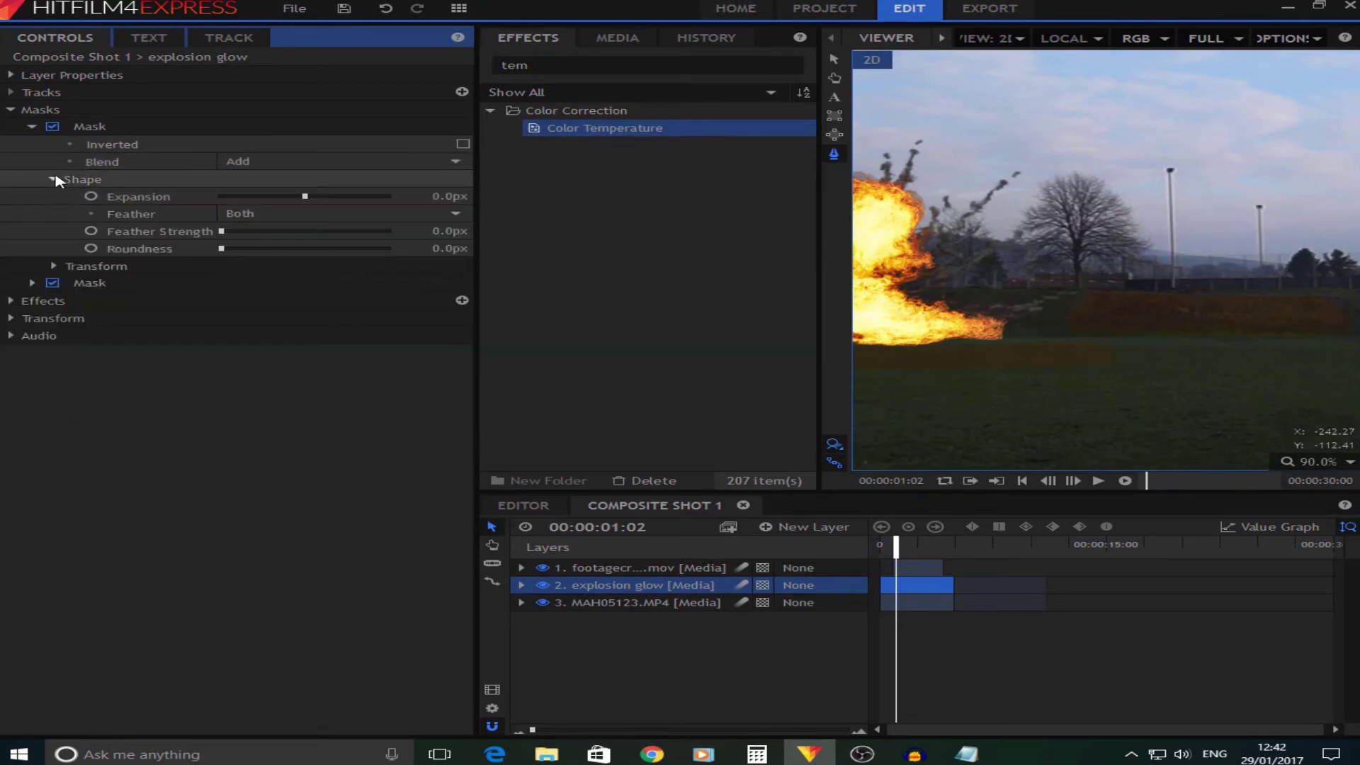
{"action": "mouse_move", "coordinate": [304, 197]}
{"action": "left_mouse_down"}
{"action": "mouse_move", "coordinate": [347, 203]}
{"action": "mouse_move", "coordinate": [303, 202]}
{"action": "left_mouse_up"}
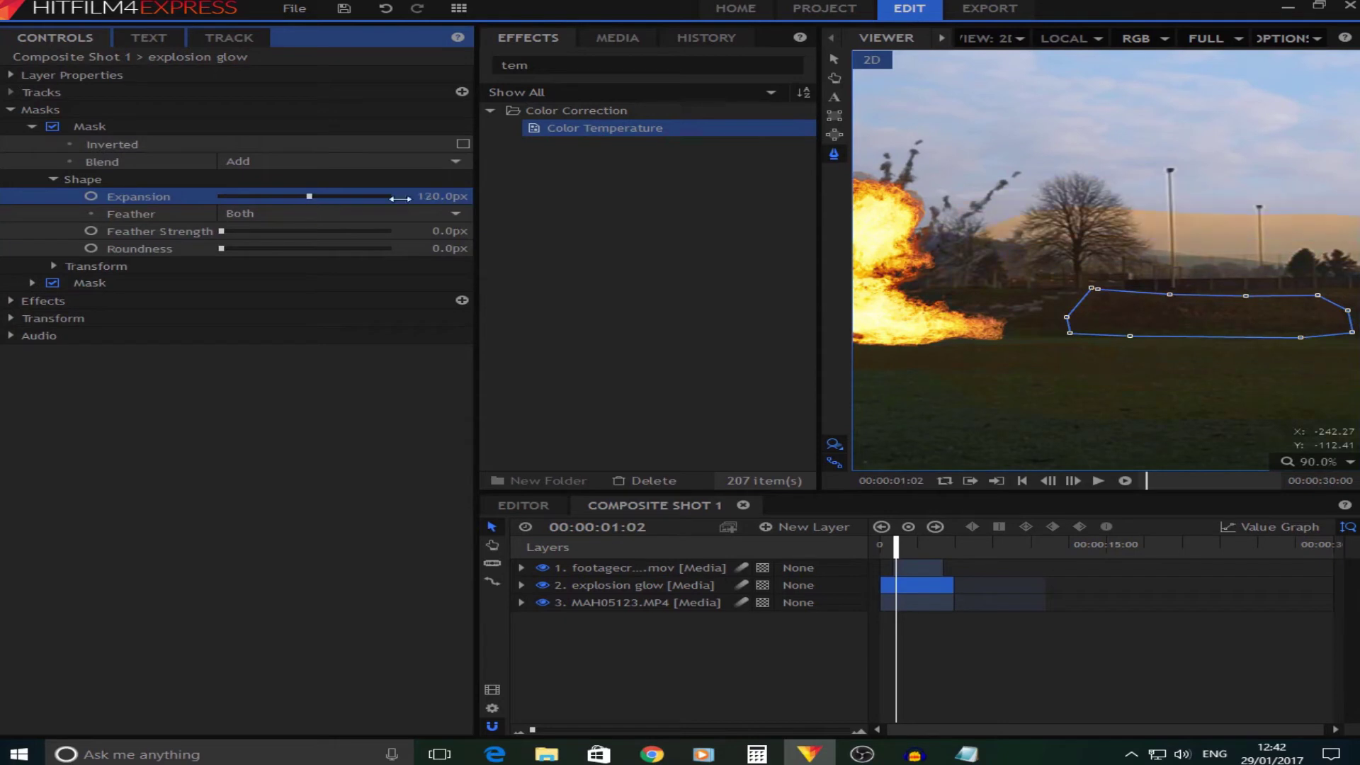
{"action": "left_click", "coordinate": [446, 196]}
{"action": "type", "text": "0"}
{"action": "left_click", "coordinate": [368, 418]}
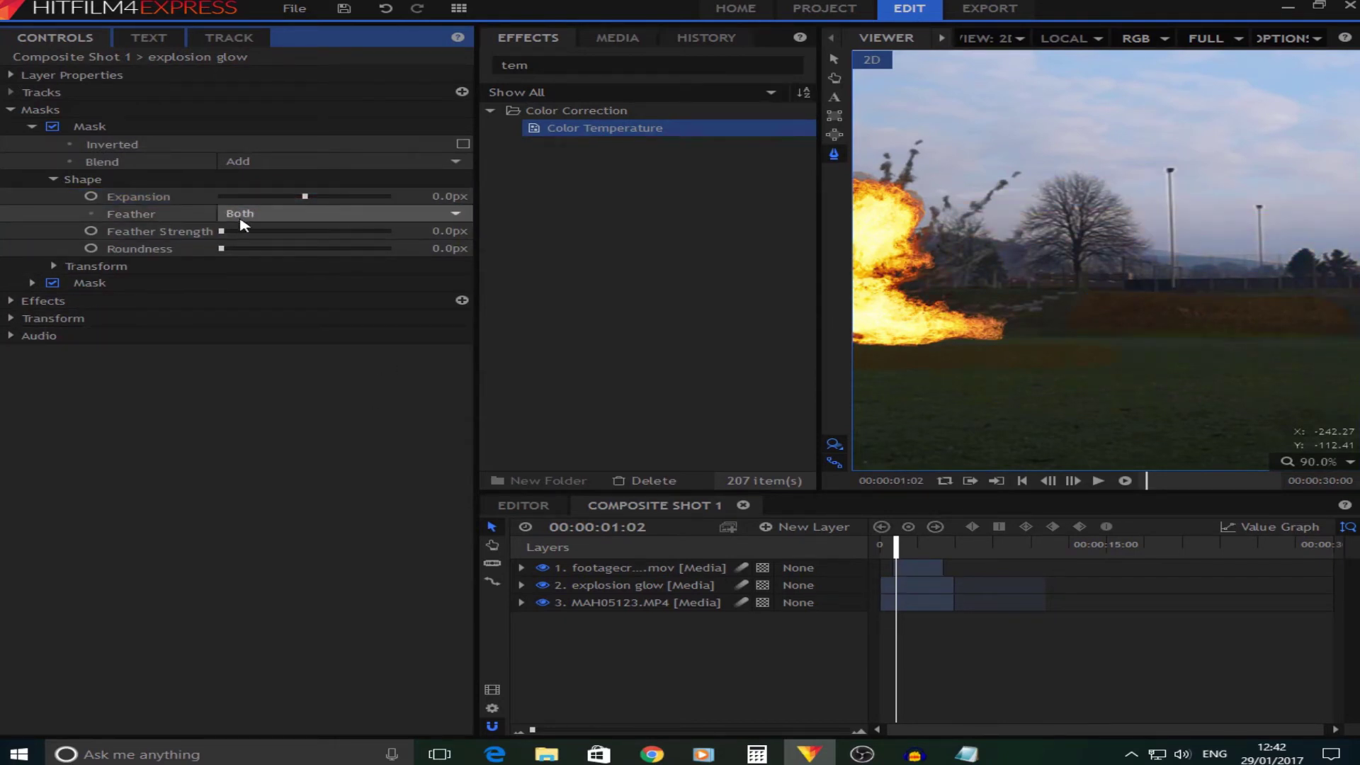
Give the first mask a two-sided feather of 60px strength and 40px roundness.
{"action": "left_click", "coordinate": [267, 214]}
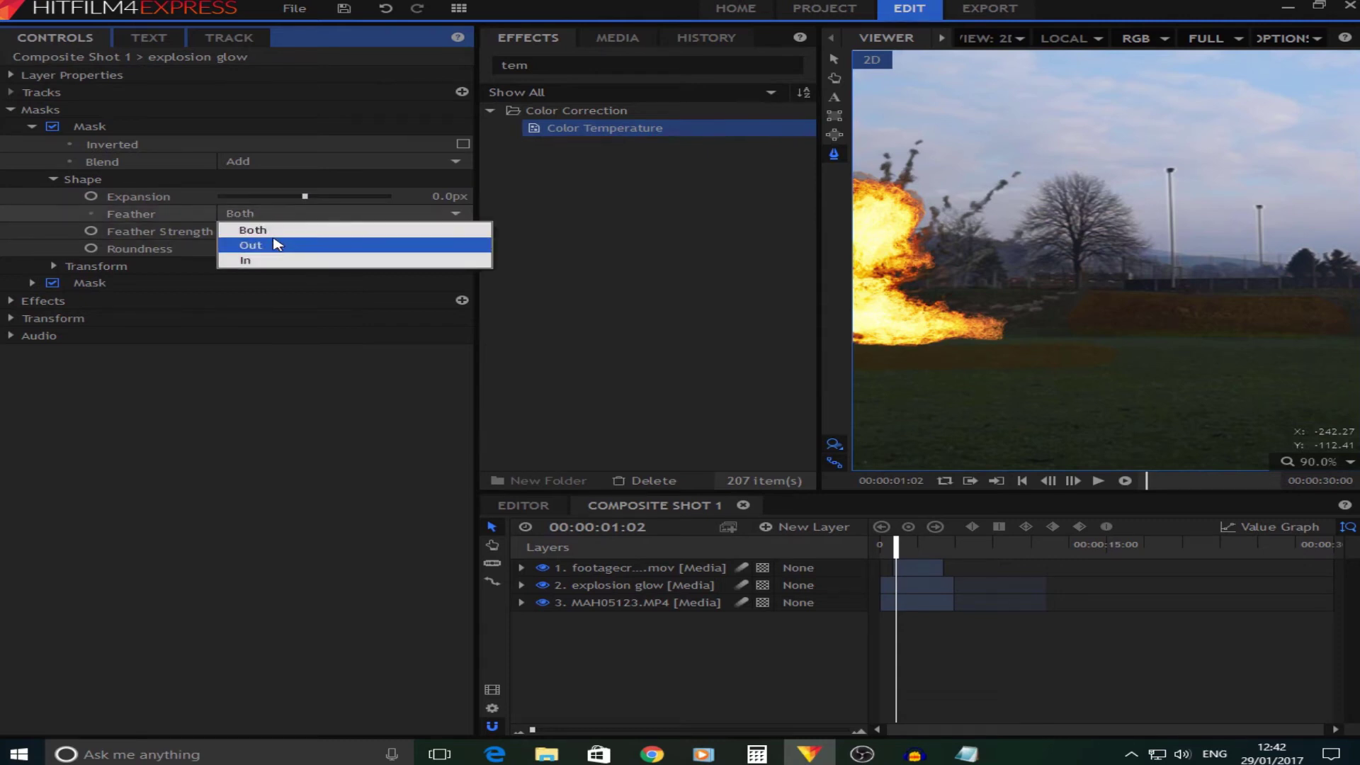
{"action": "left_click", "coordinate": [280, 233]}
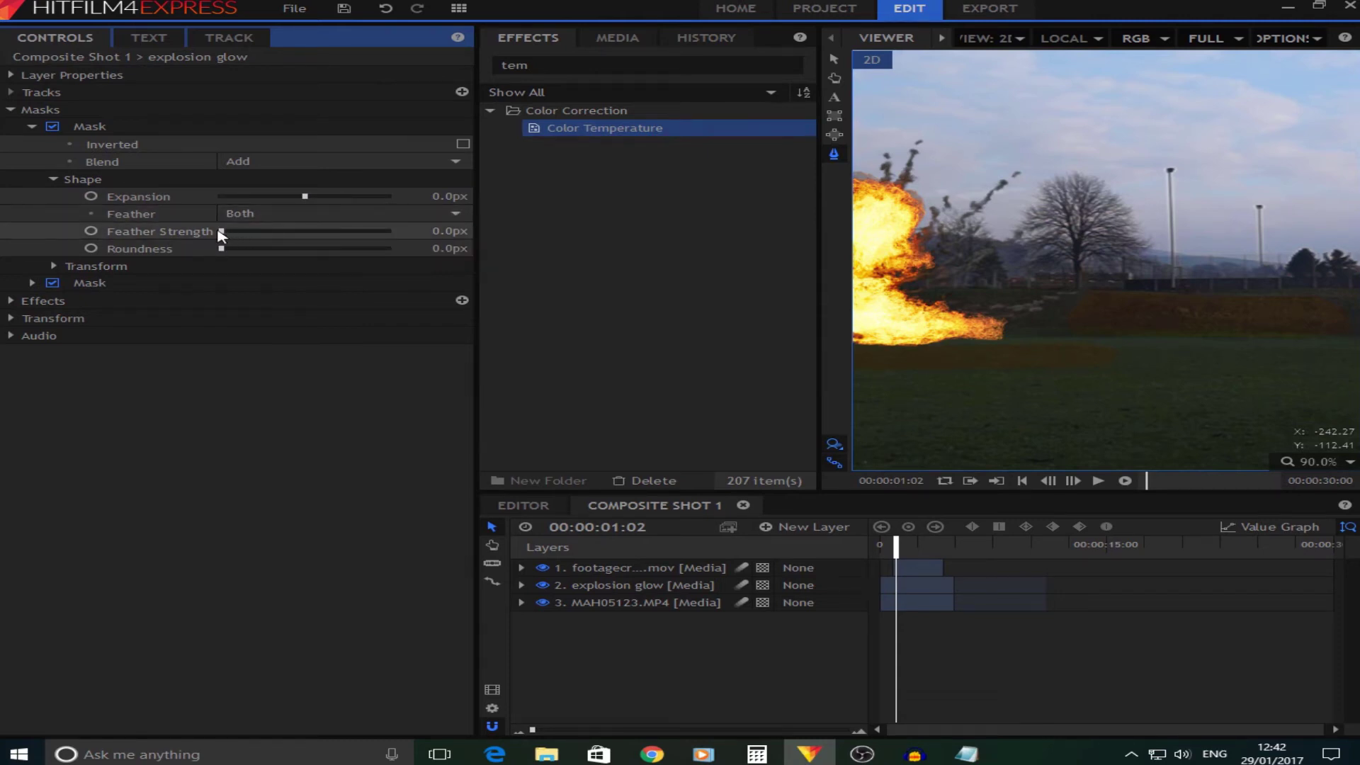
{"action": "left_click", "coordinate": [236, 230]}
{"action": "left_click_drag", "start_coordinate": [236, 235], "coordinate": [249, 236]}
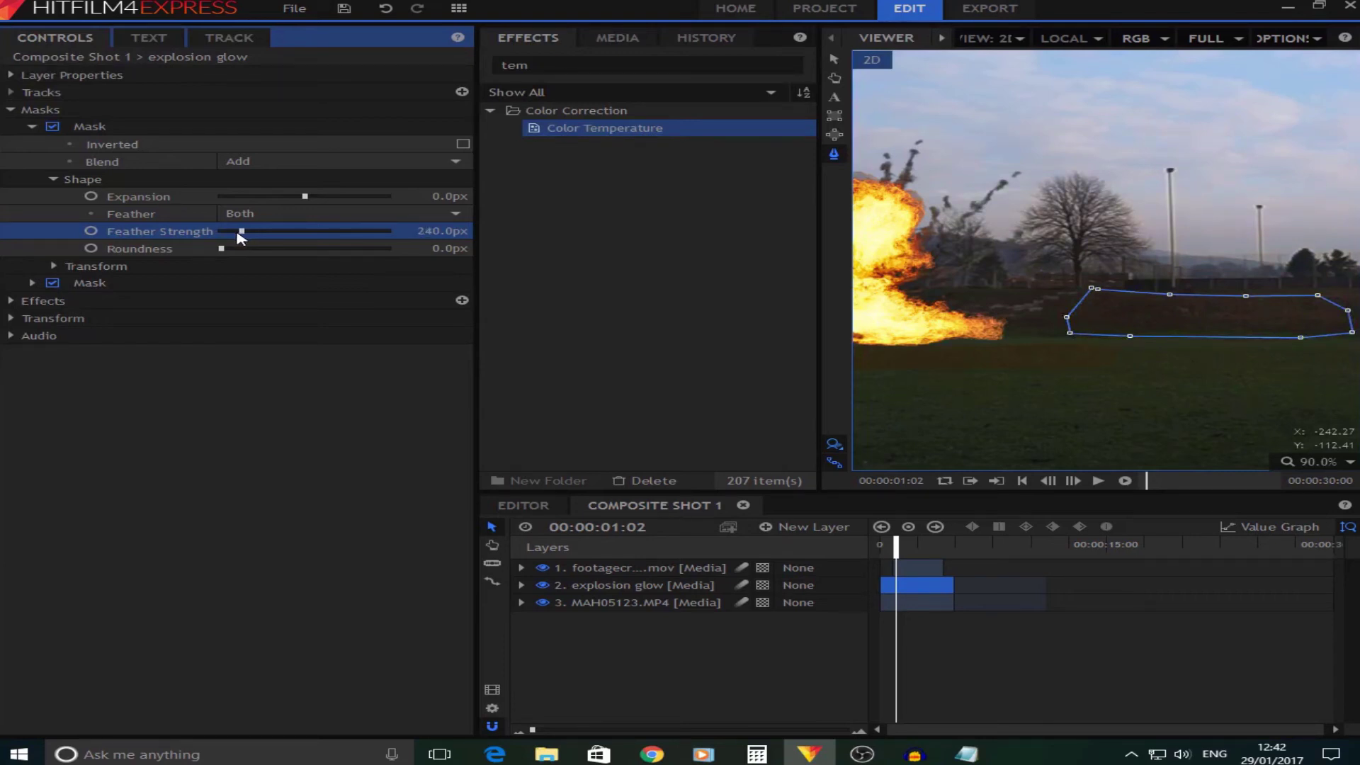
{"action": "left_click", "coordinate": [244, 213]}
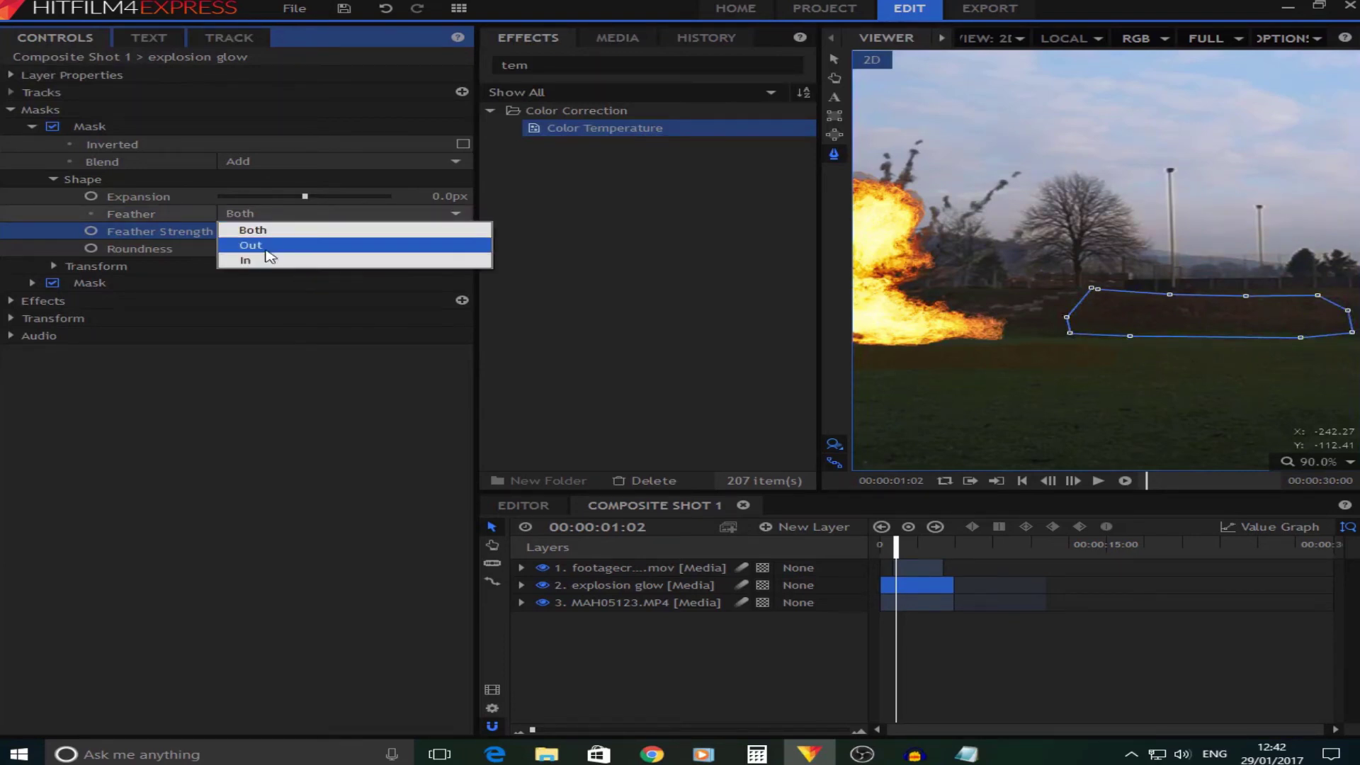
{"action": "left_click", "coordinate": [256, 406]}
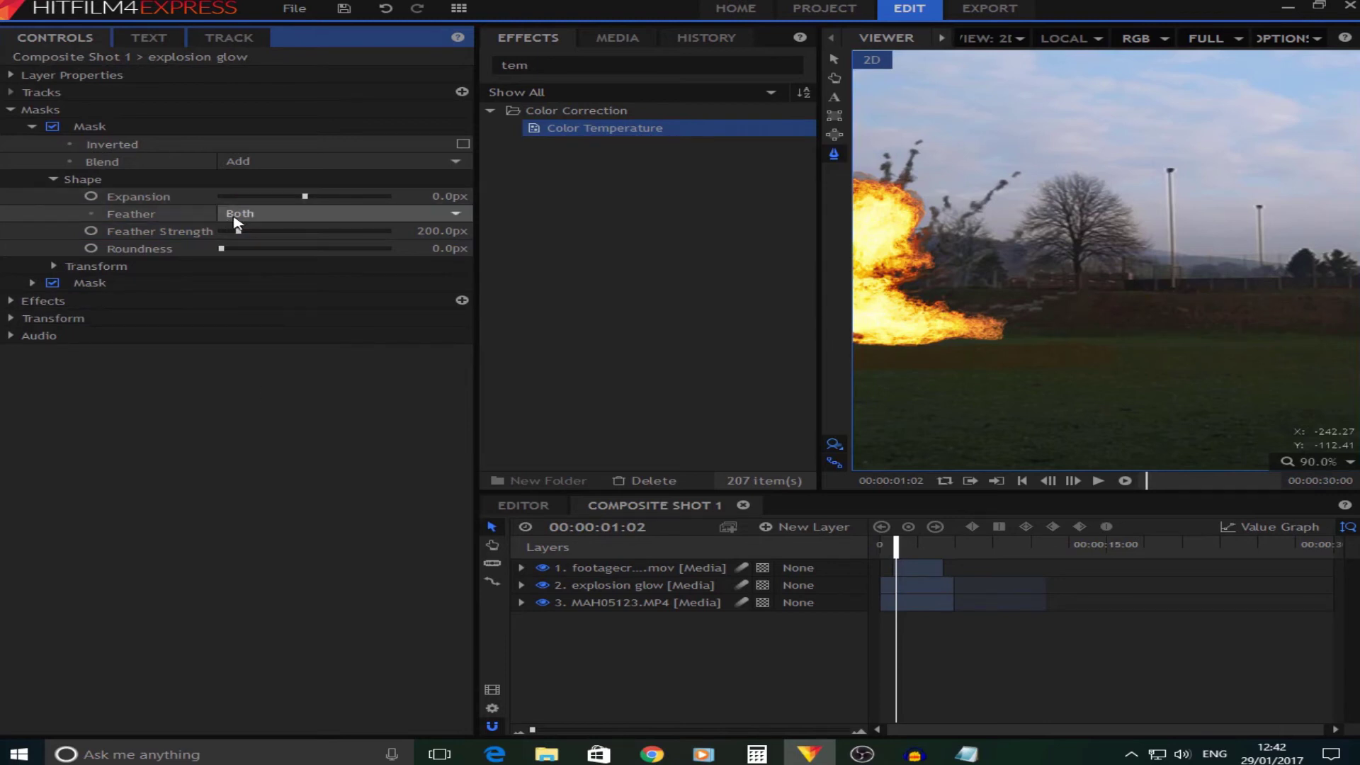
{"action": "left_click_drag", "start_coordinate": [238, 234], "coordinate": [236, 234]}
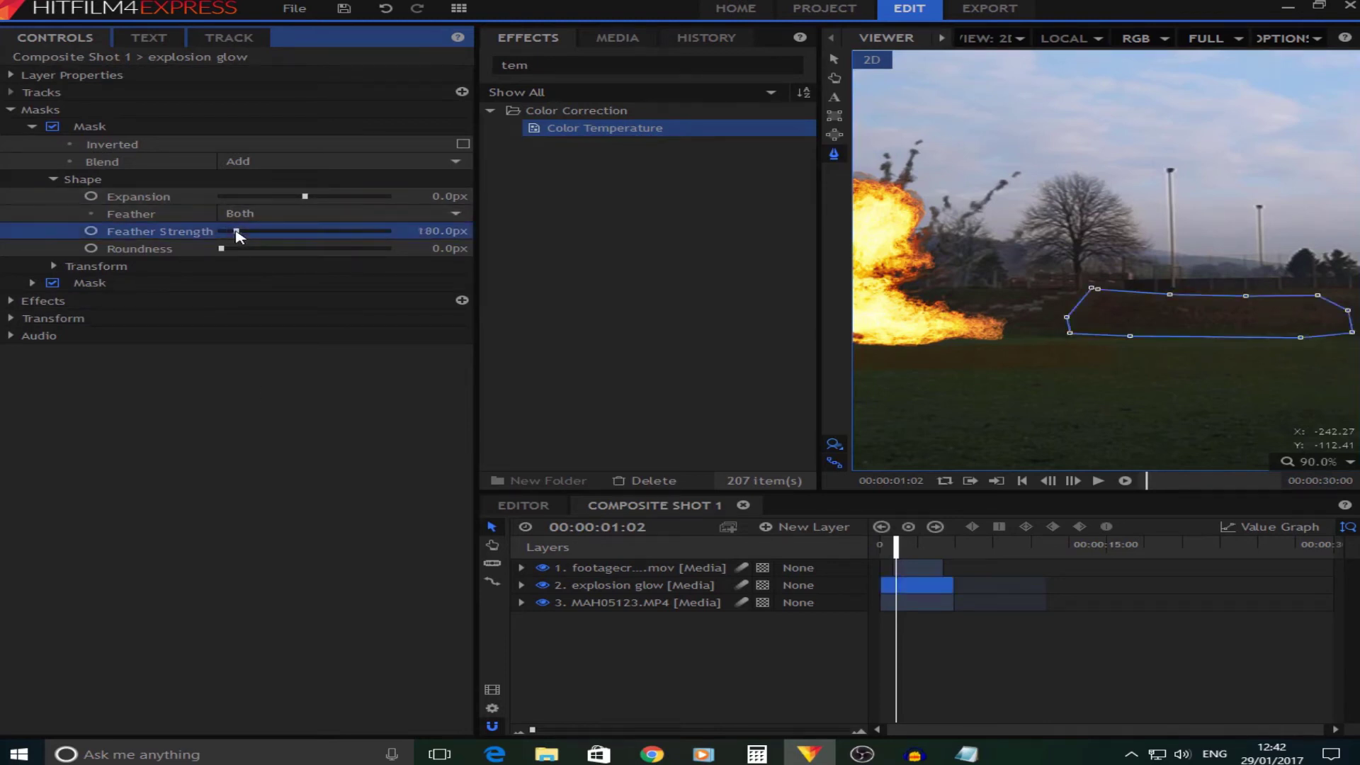
{"action": "left_click", "coordinate": [294, 402]}
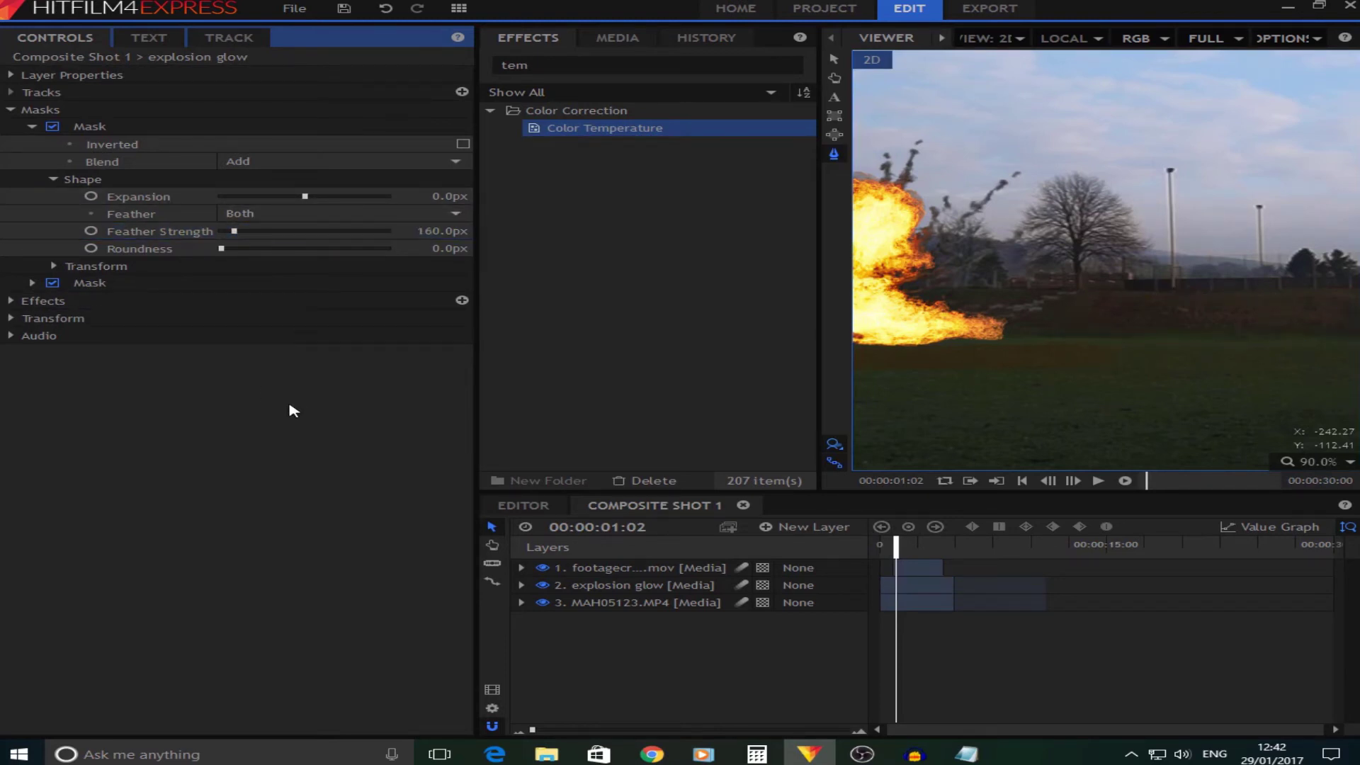
{"action": "left_click_drag", "start_coordinate": [232, 235], "coordinate": [230, 236]}
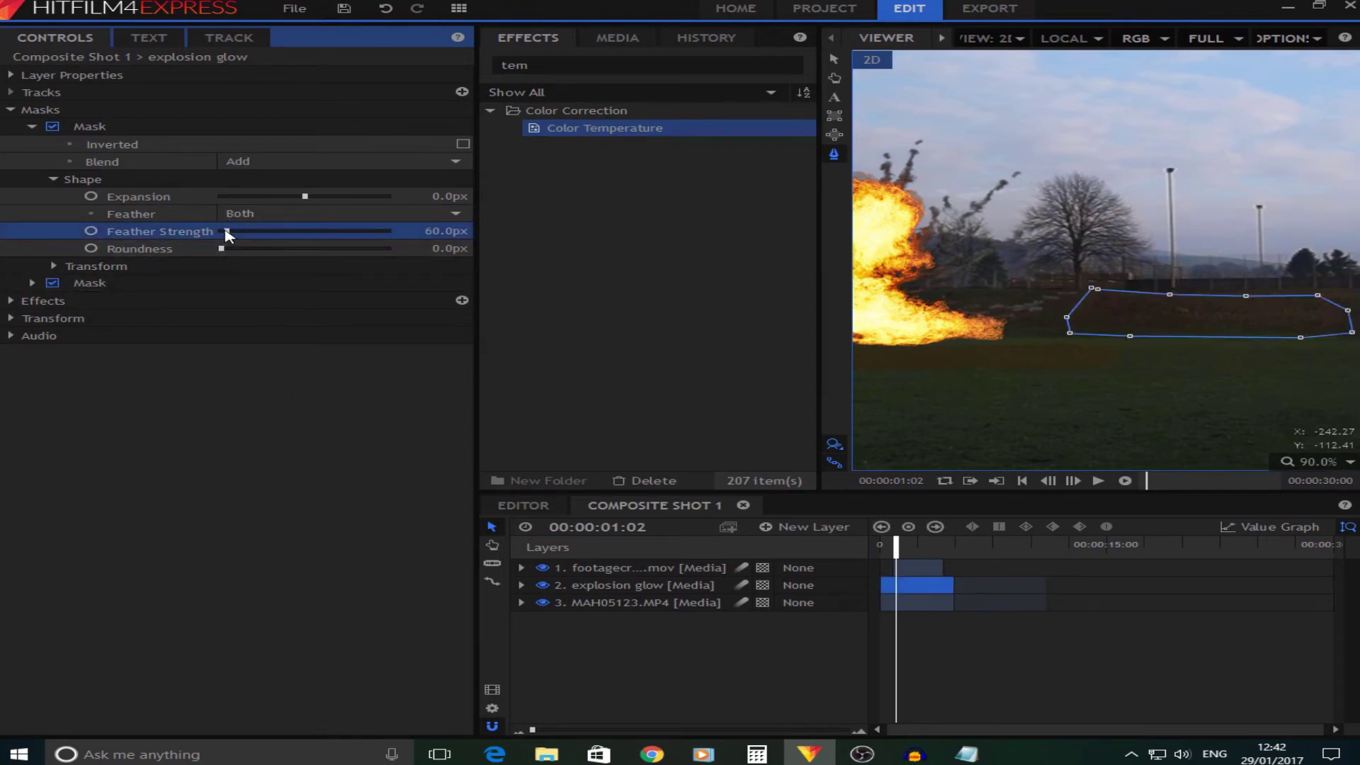
{"action": "left_click", "coordinate": [256, 412]}
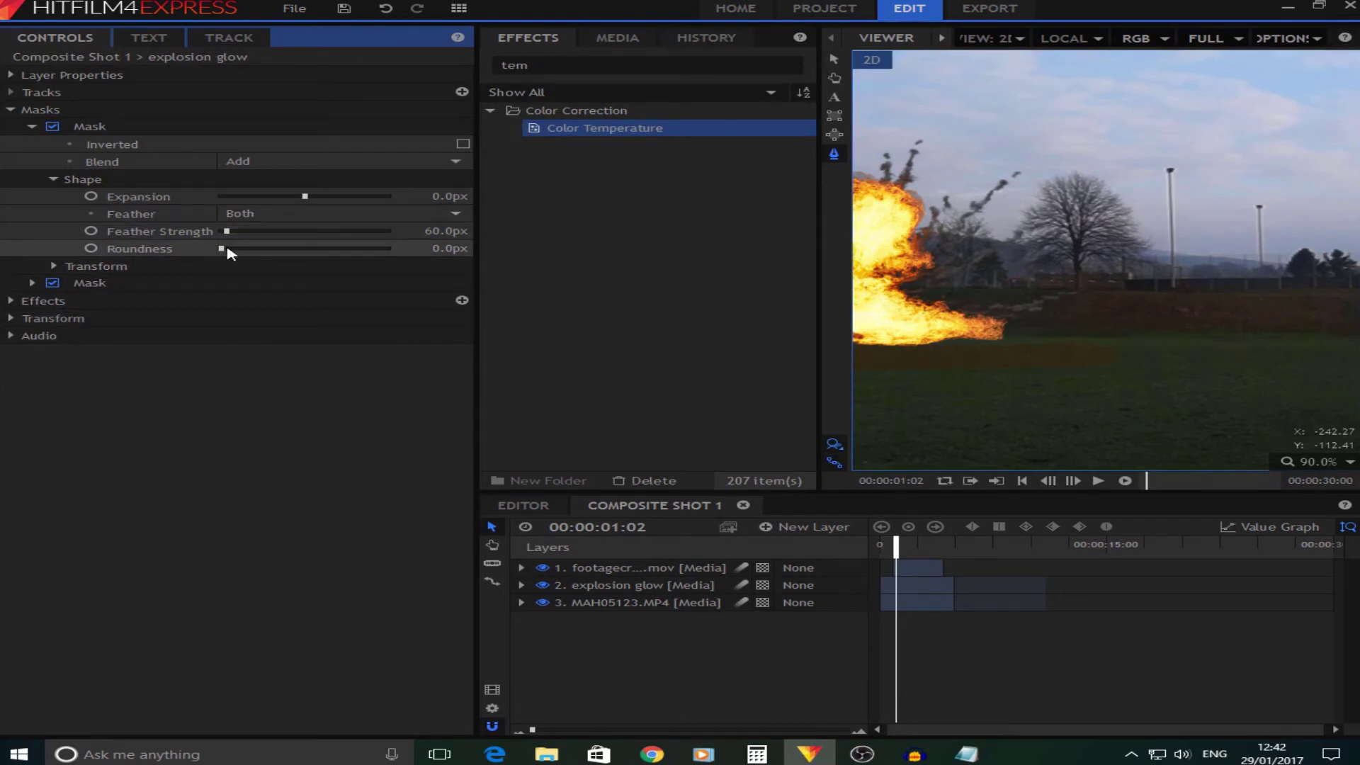
{"action": "left_click_drag", "start_coordinate": [229, 253], "coordinate": [227, 256]}
{"action": "left_click", "coordinate": [222, 465]}
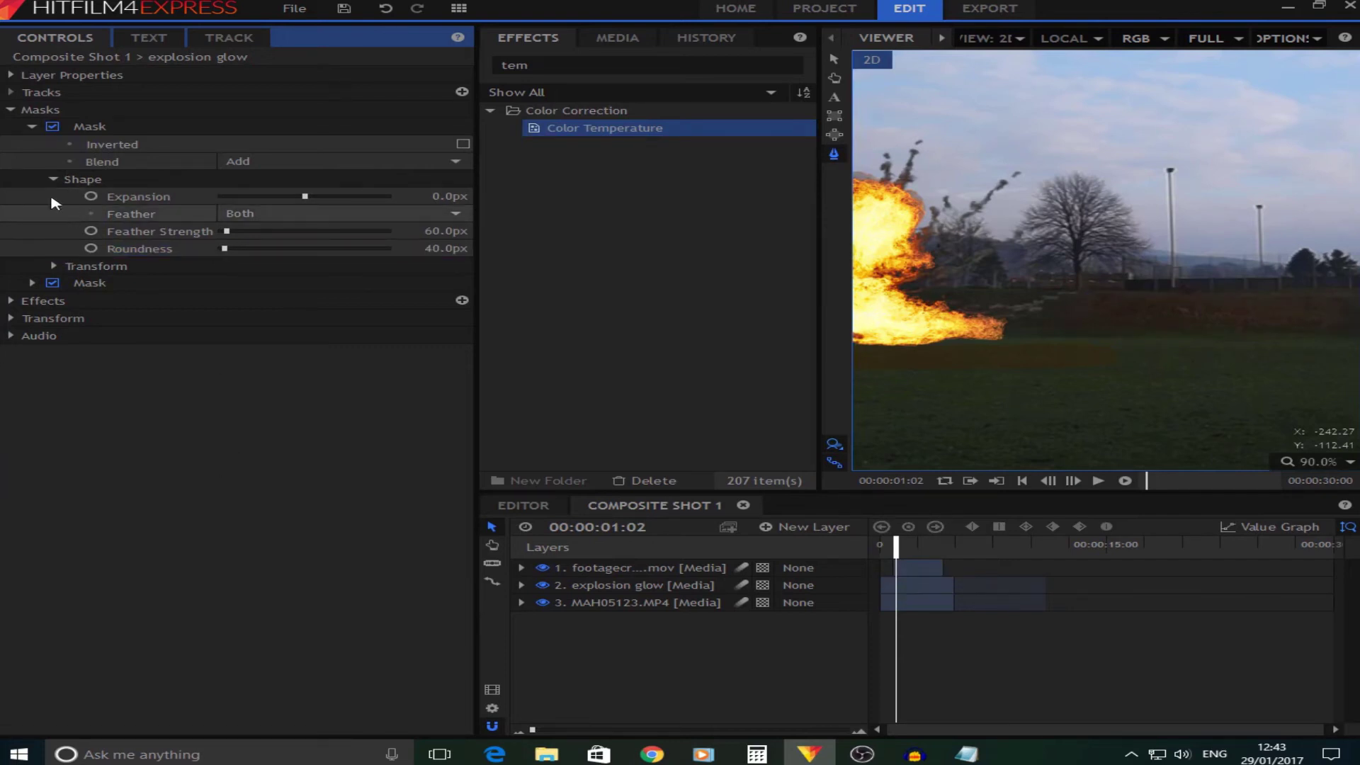
Review the second mask's settings and set the viewer zoom to Scale to fit.
{"action": "left_click", "coordinate": [32, 126]}
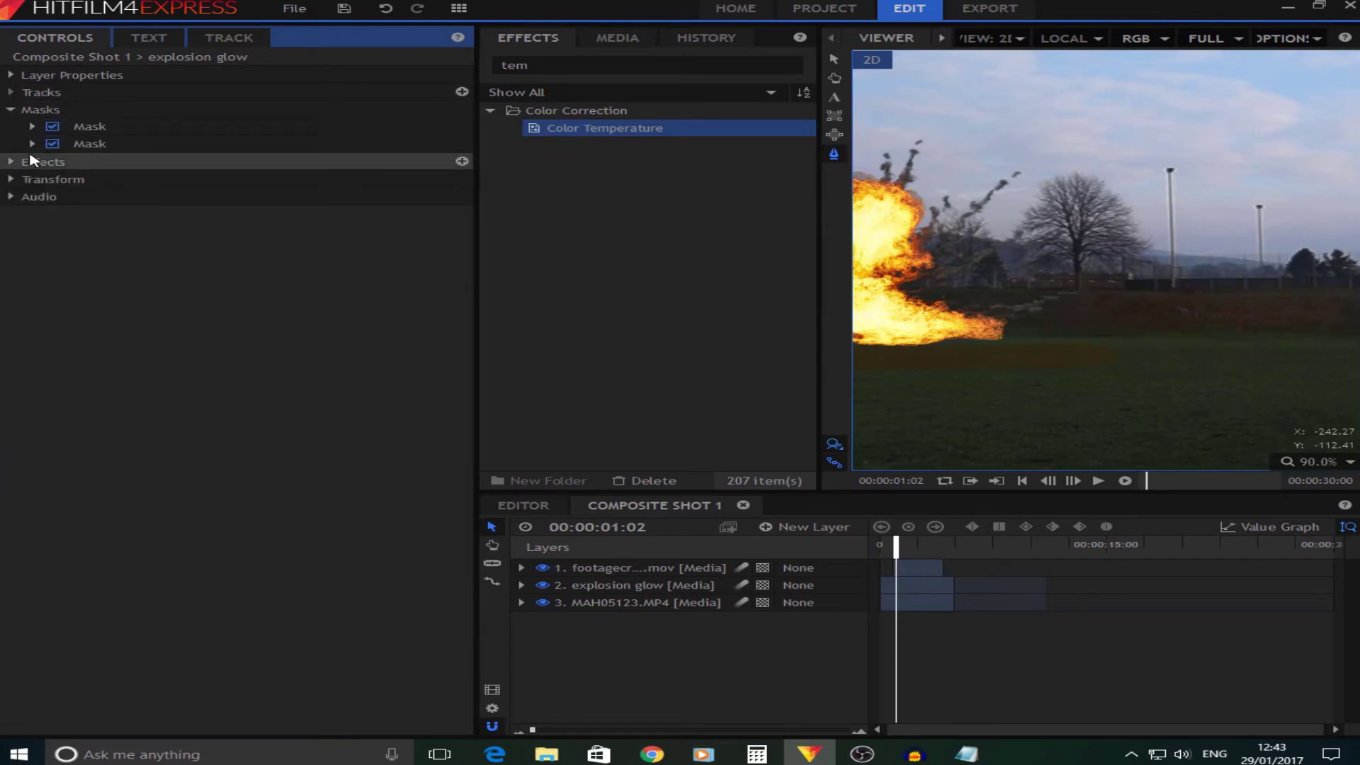
{"action": "left_click", "coordinate": [32, 143]}
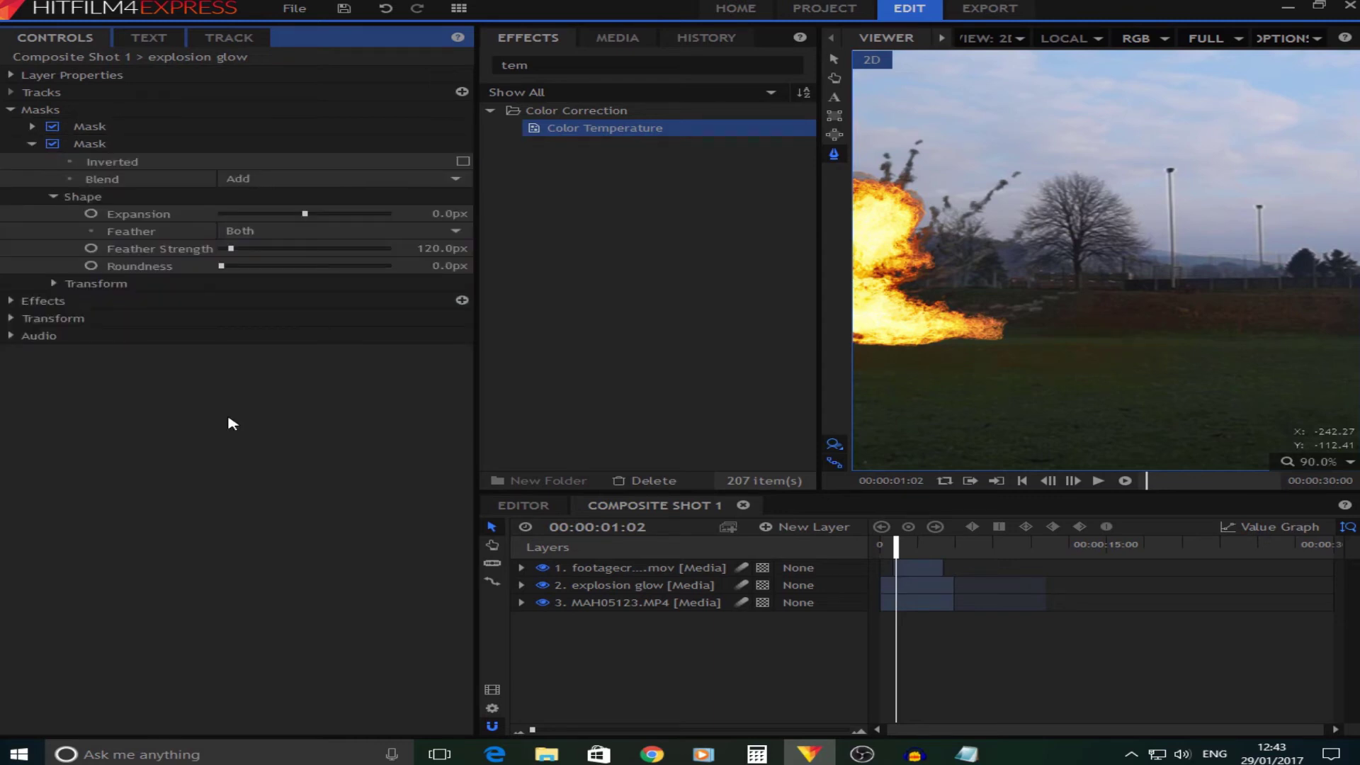
{"action": "left_click", "coordinate": [32, 143]}
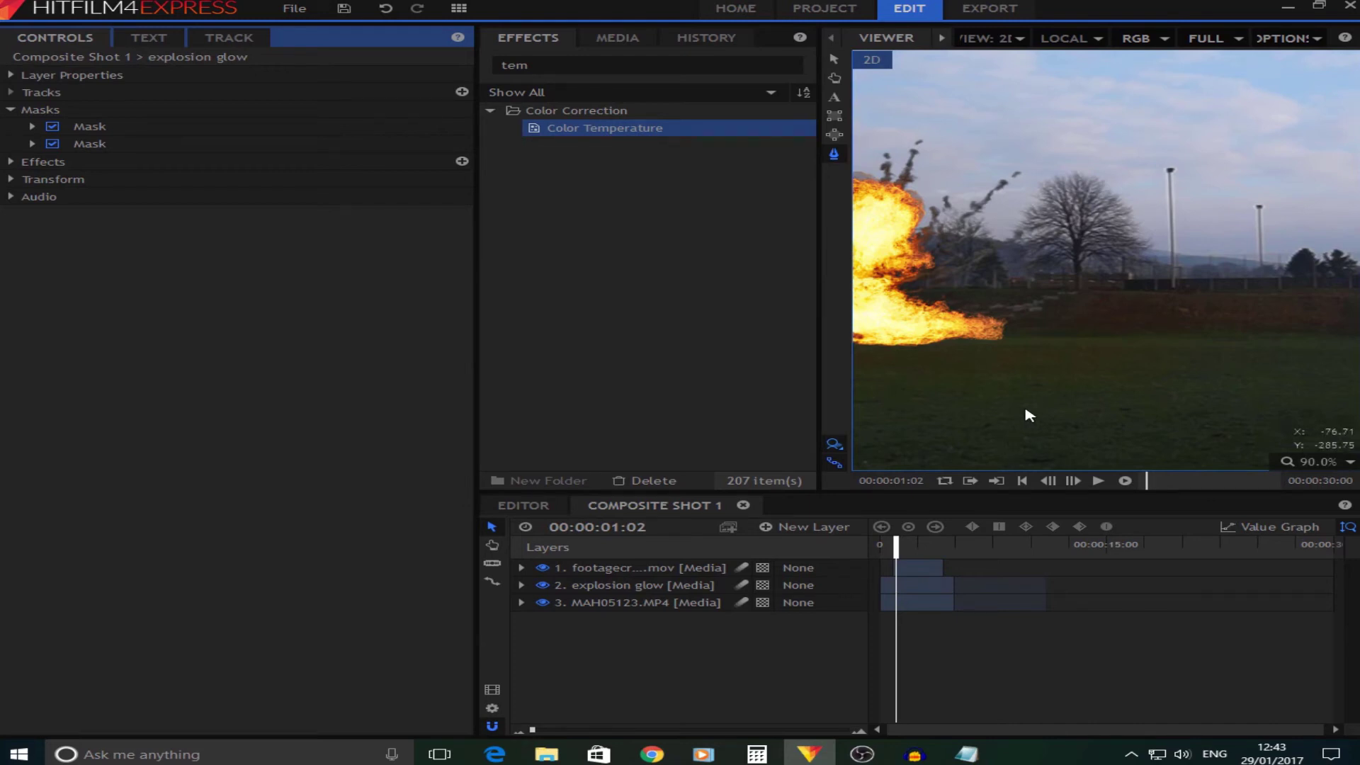
{"action": "left_click", "coordinate": [1321, 461]}
{"action": "left_click", "coordinate": [1296, 643]}
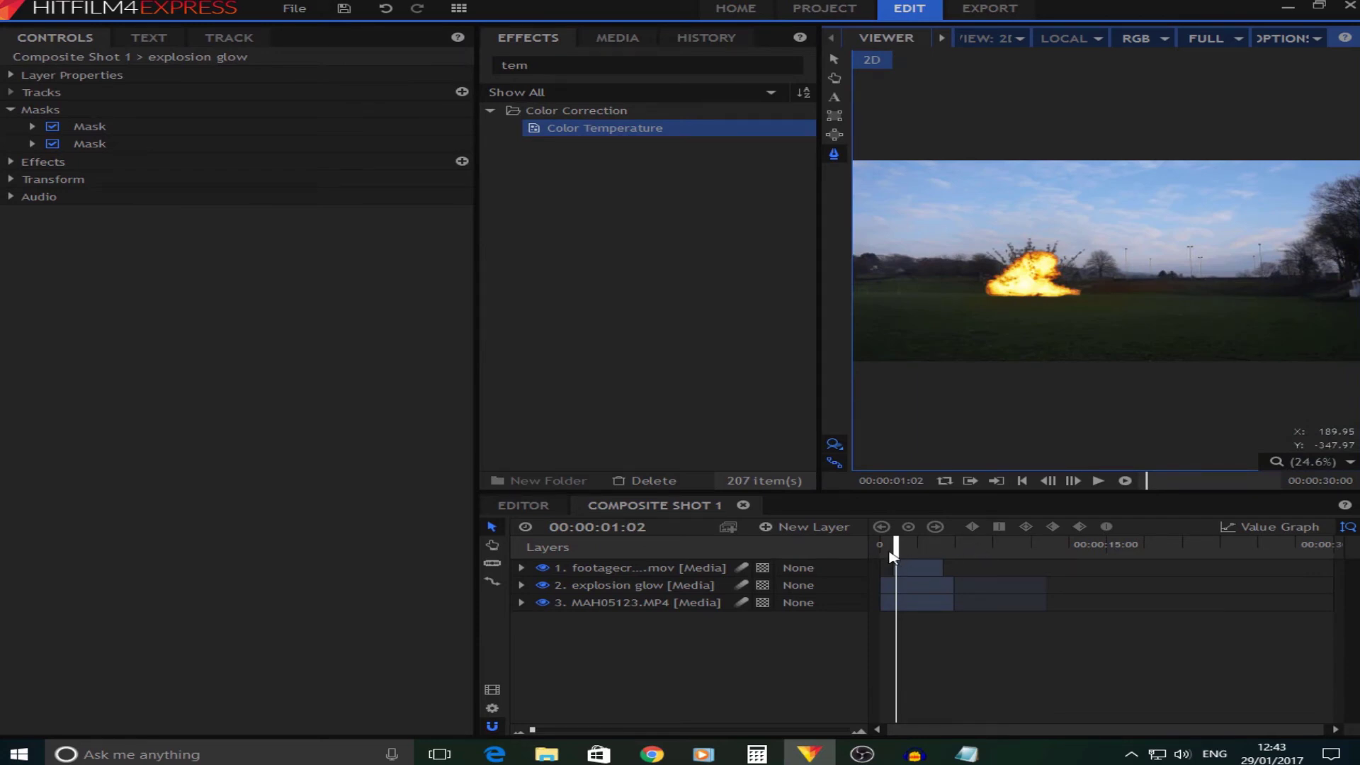
At 00:00:00:00, keyframe the first mask's opacity and lower it from 100% to 0%.
{"action": "left_click", "coordinate": [522, 547]}
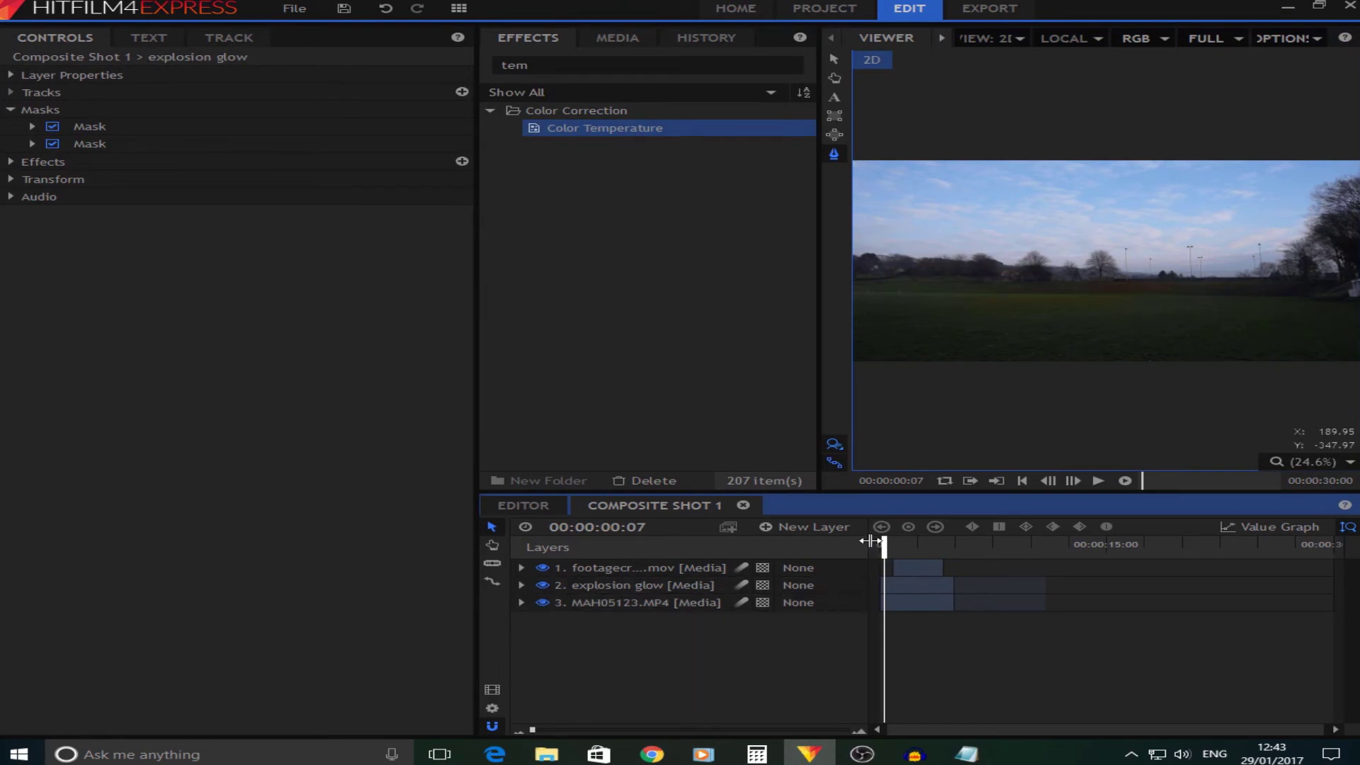
{"action": "left_click_drag", "start_coordinate": [880, 544], "coordinate": [849, 551]}
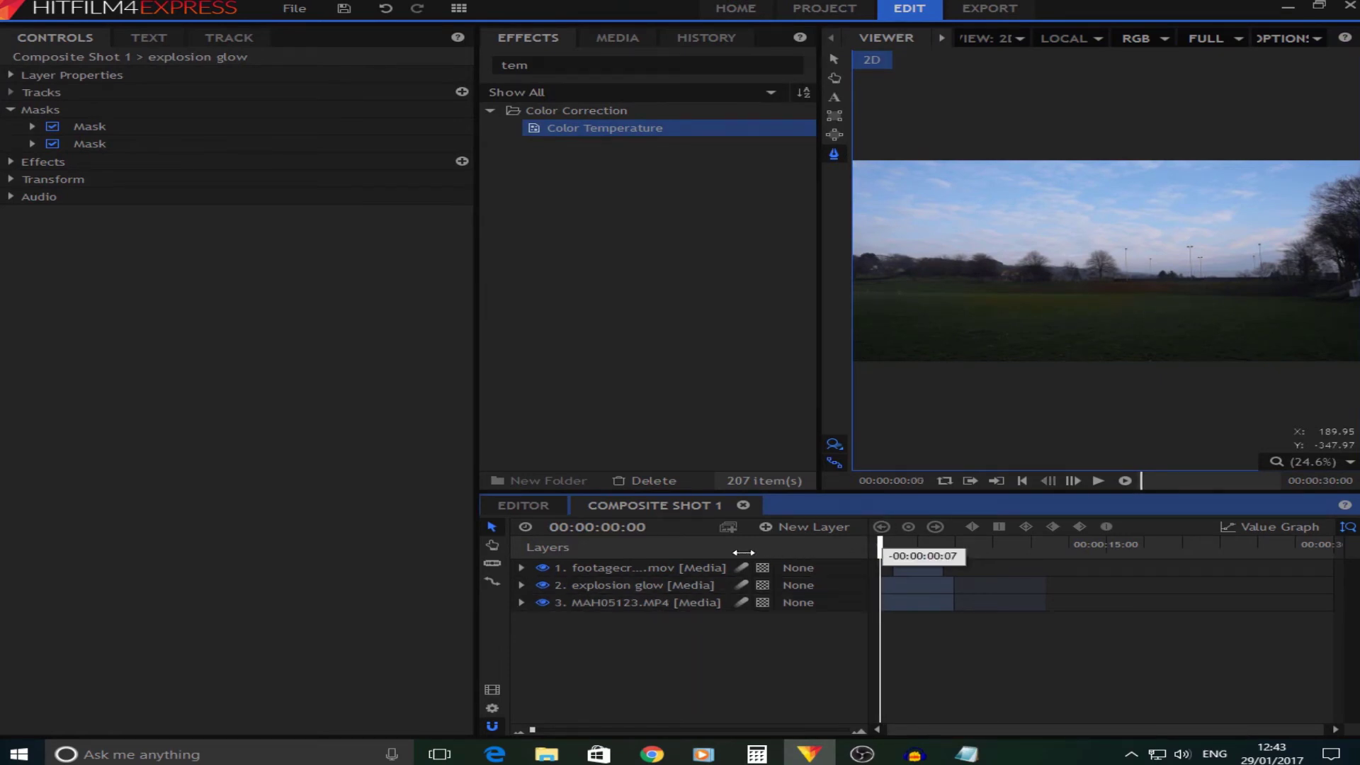
{"action": "left_click", "coordinate": [32, 127]}
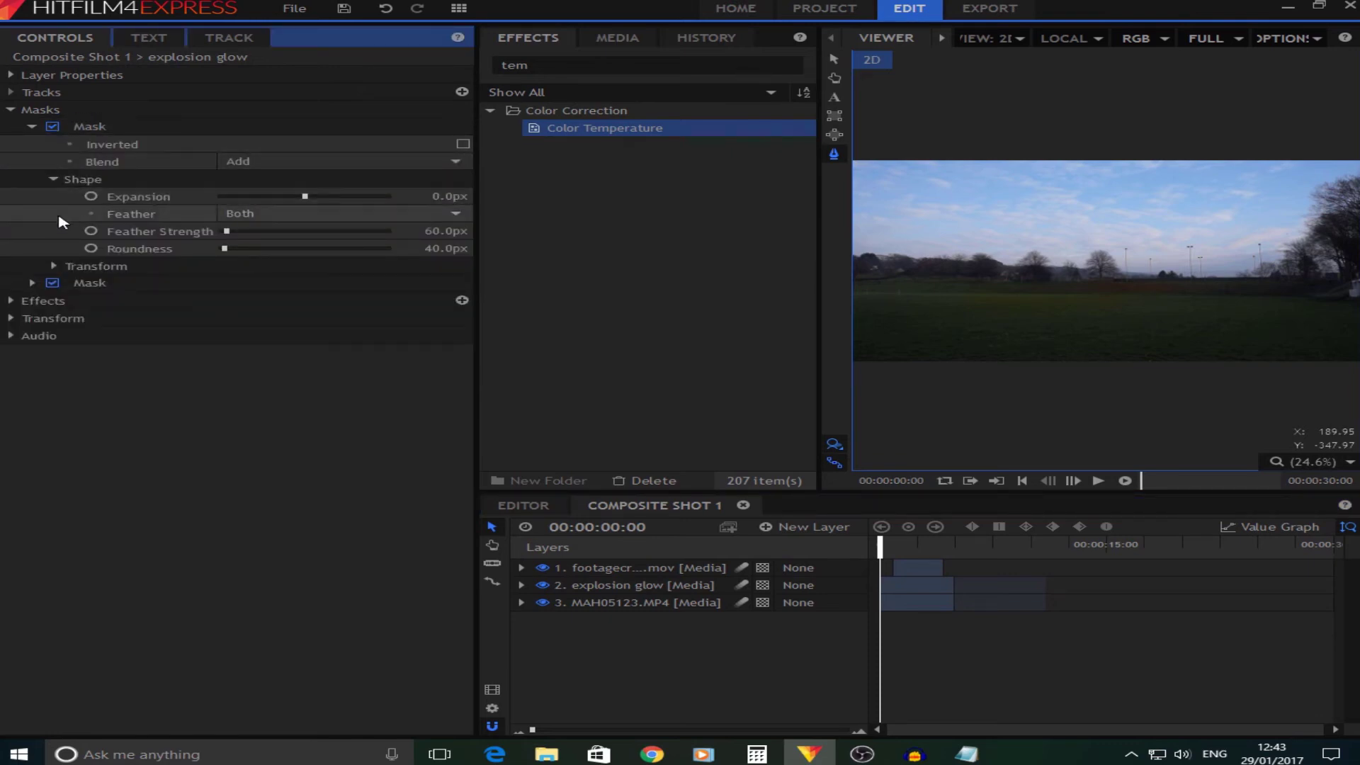
{"action": "left_click", "coordinate": [53, 180]}
{"action": "left_click", "coordinate": [53, 179]}
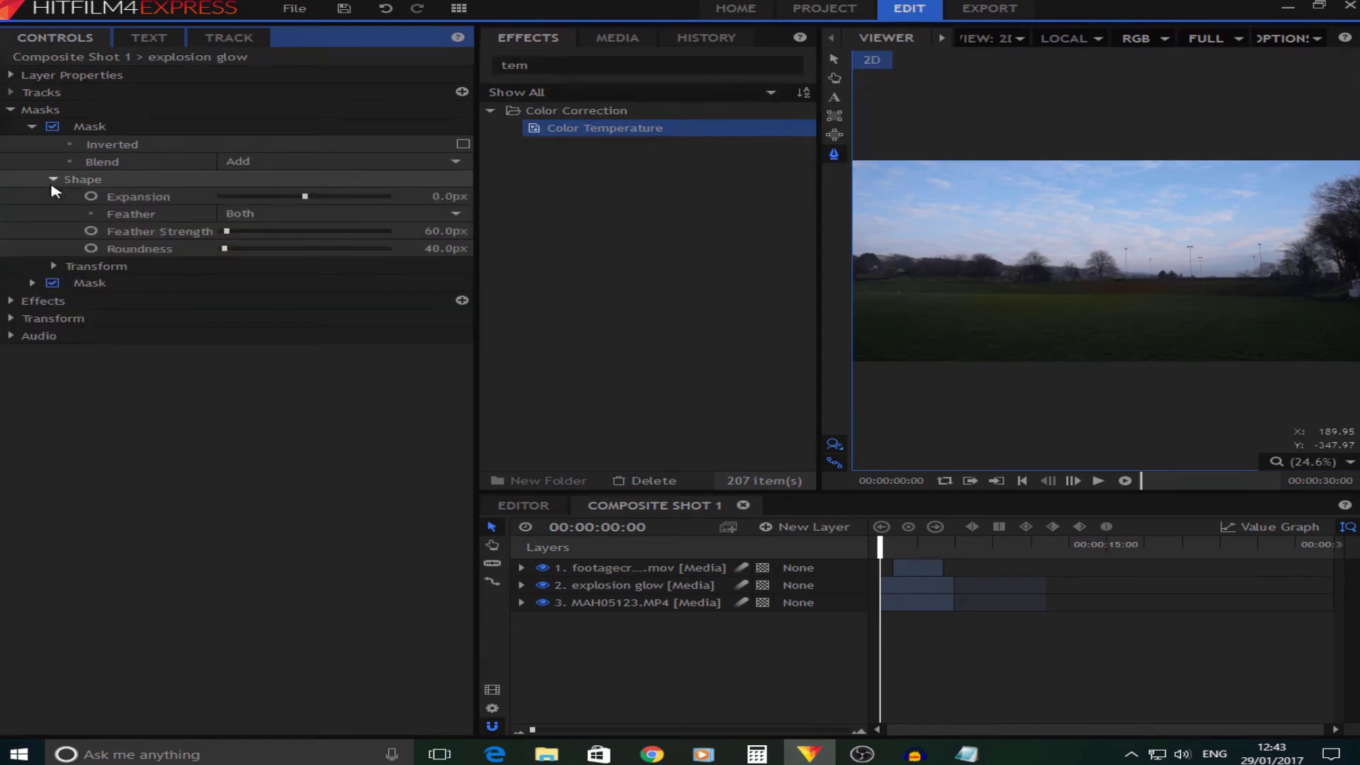
{"action": "left_click", "coordinate": [54, 179]}
{"action": "left_click", "coordinate": [54, 196]}
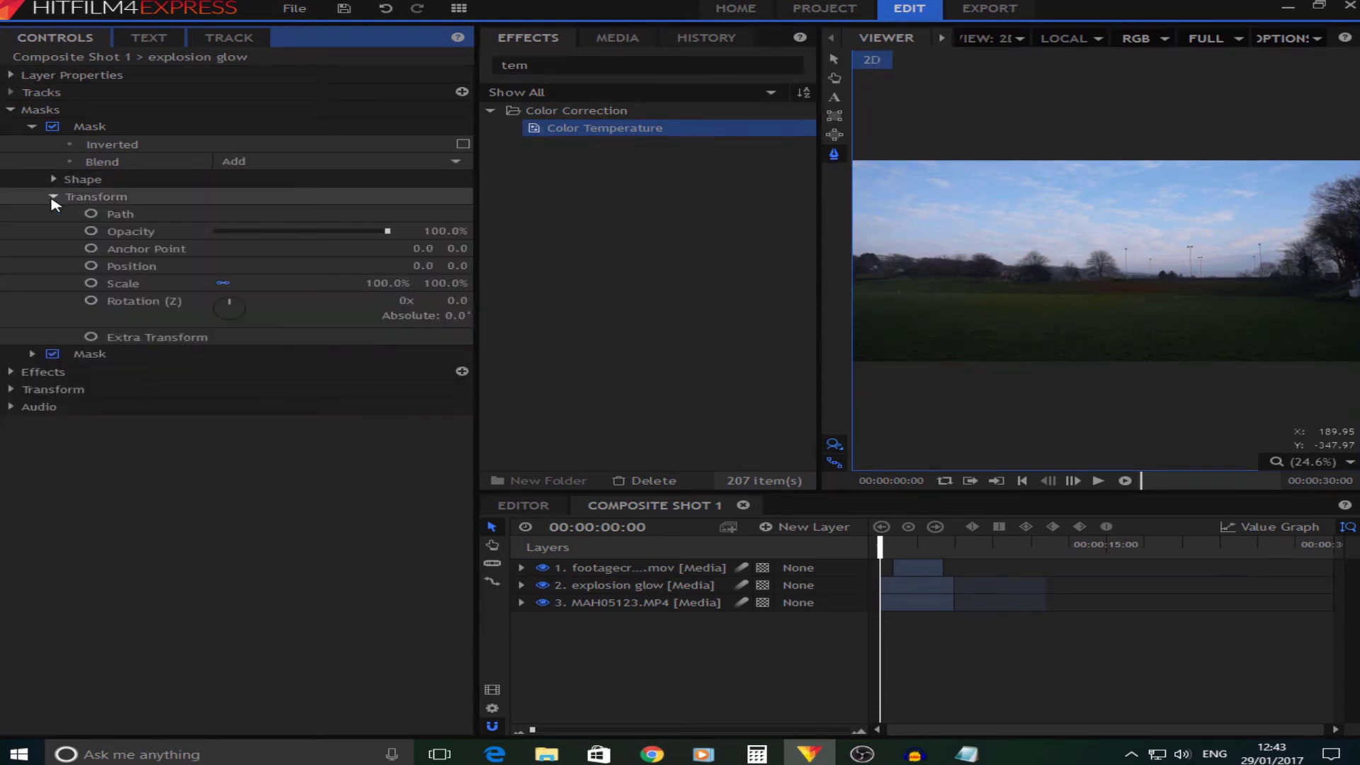
{"action": "left_click", "coordinate": [90, 232]}
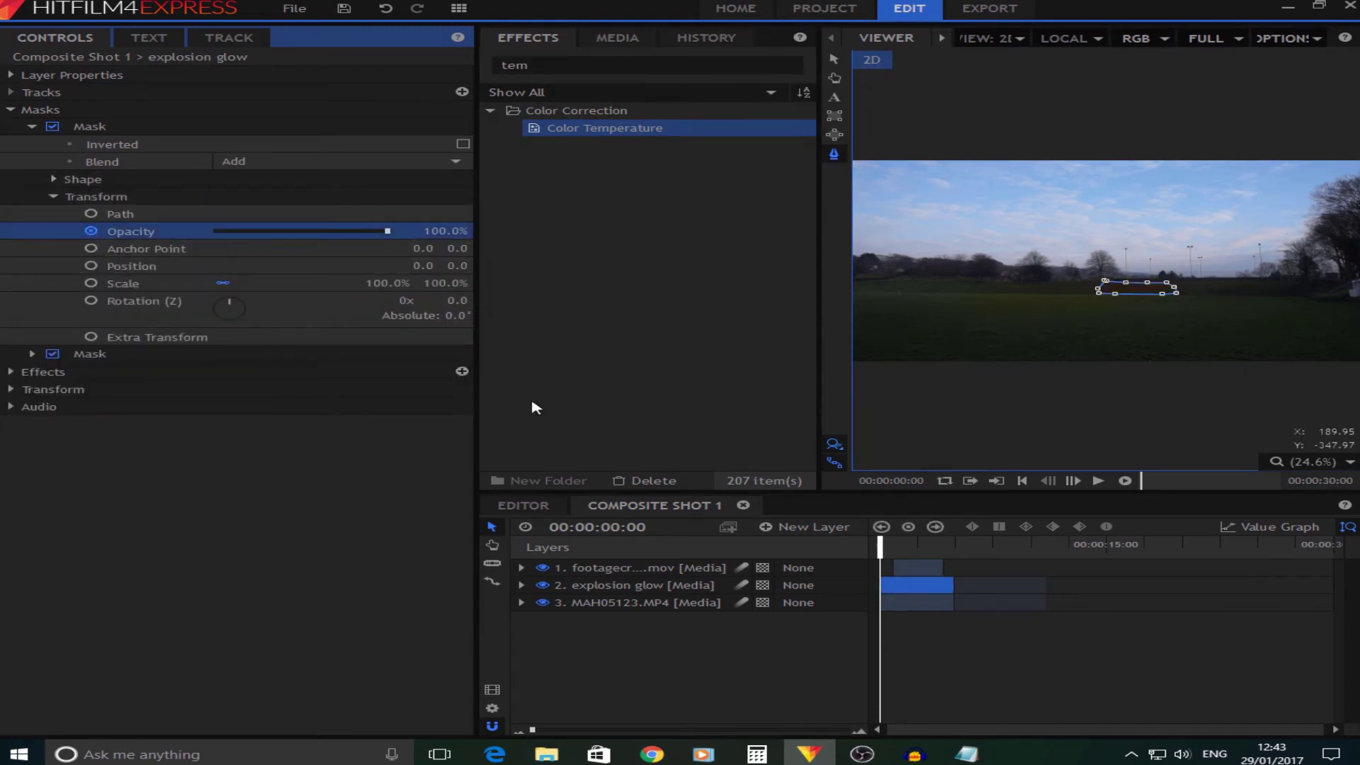
{"action": "left_click_drag", "start_coordinate": [388, 230], "coordinate": [216, 237]}
Key the first mask's opacity at 0% on frame 00:00:00:22 and 100% on 00:00:00:23.
{"action": "key", "text": "Right"}
{"action": "key", "text": "Right"}
{"action": "key", "text": "Right"}
{"action": "key", "text": "Right"}
{"action": "key", "text": "Right"}
{"action": "key", "text": "Right"}
{"action": "key", "text": "Right"}
{"action": "key", "text": "Right"}
{"action": "key", "text": "Right"}
{"action": "key", "text": "Right"}
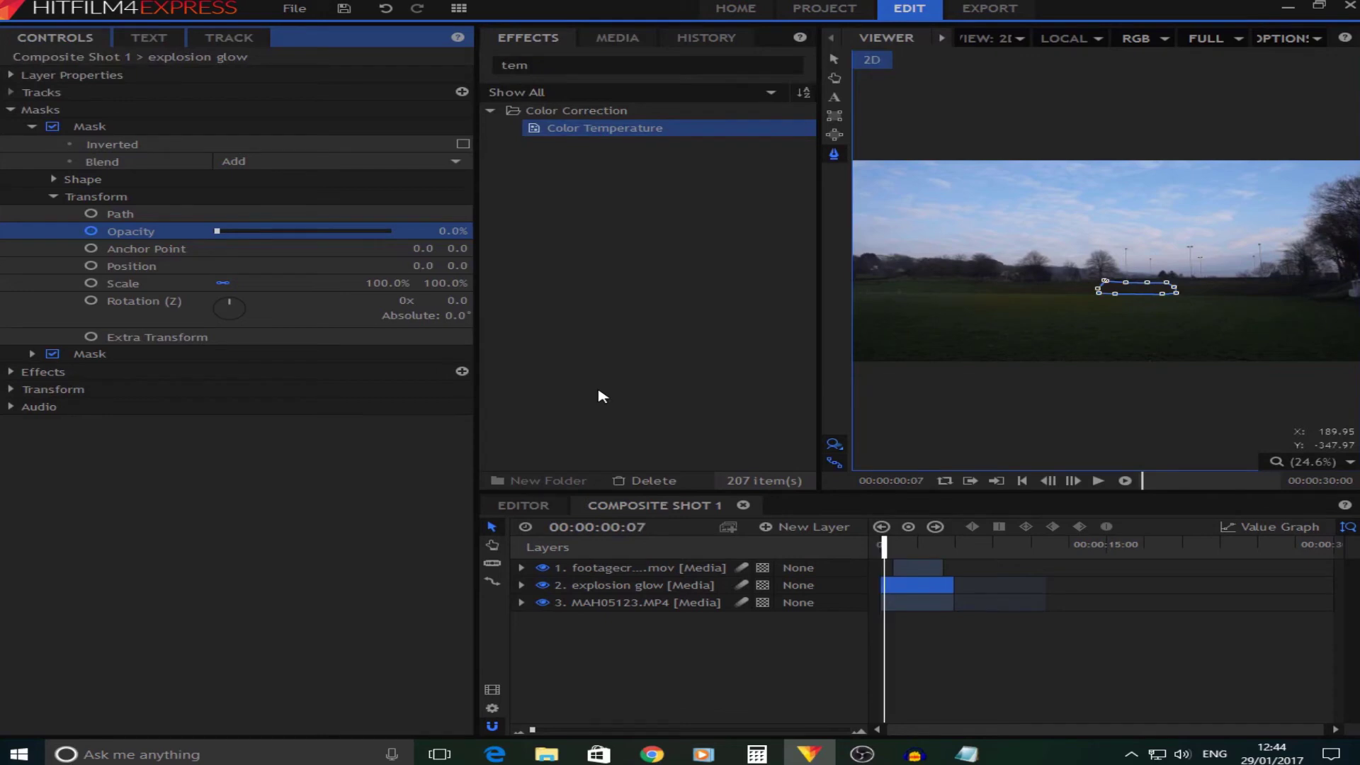
{"action": "key", "text": "Right"}
{"action": "key", "text": "Right"}
{"action": "key", "text": "Right"}
{"action": "key", "text": "Right"}
{"action": "key", "text": "Right"}
{"action": "key", "text": "Right"}
{"action": "key", "text": "Right"}
{"action": "key", "text": "Right"}
{"action": "key", "text": "Right"}
{"action": "key", "text": "Right"}
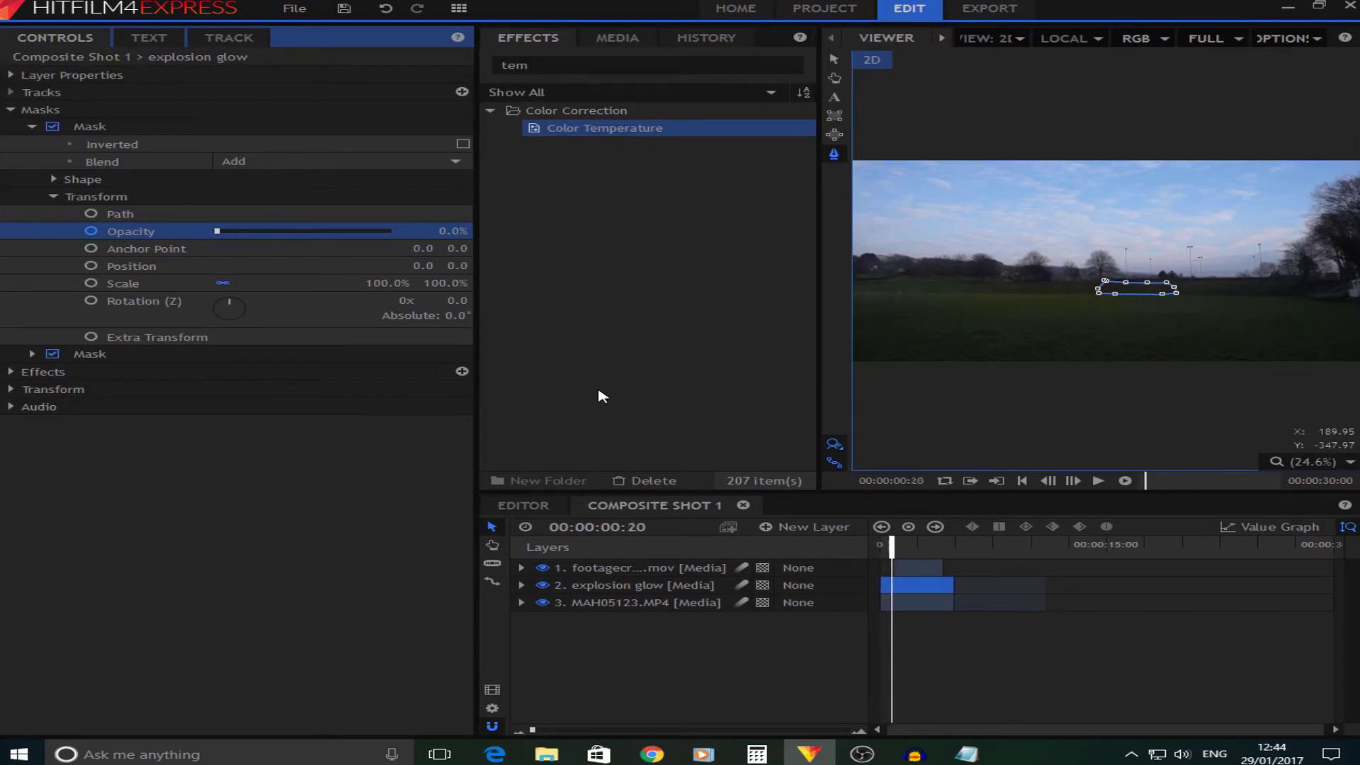
{"action": "key", "text": "Right"}
{"action": "key", "text": "Right"}
{"action": "key", "text": "Right"}
{"action": "key", "text": "Right"}
{"action": "key", "text": "Right"}
{"action": "key", "text": "Right"}
{"action": "key", "text": "Right"}
{"action": "key", "text": "Right"}
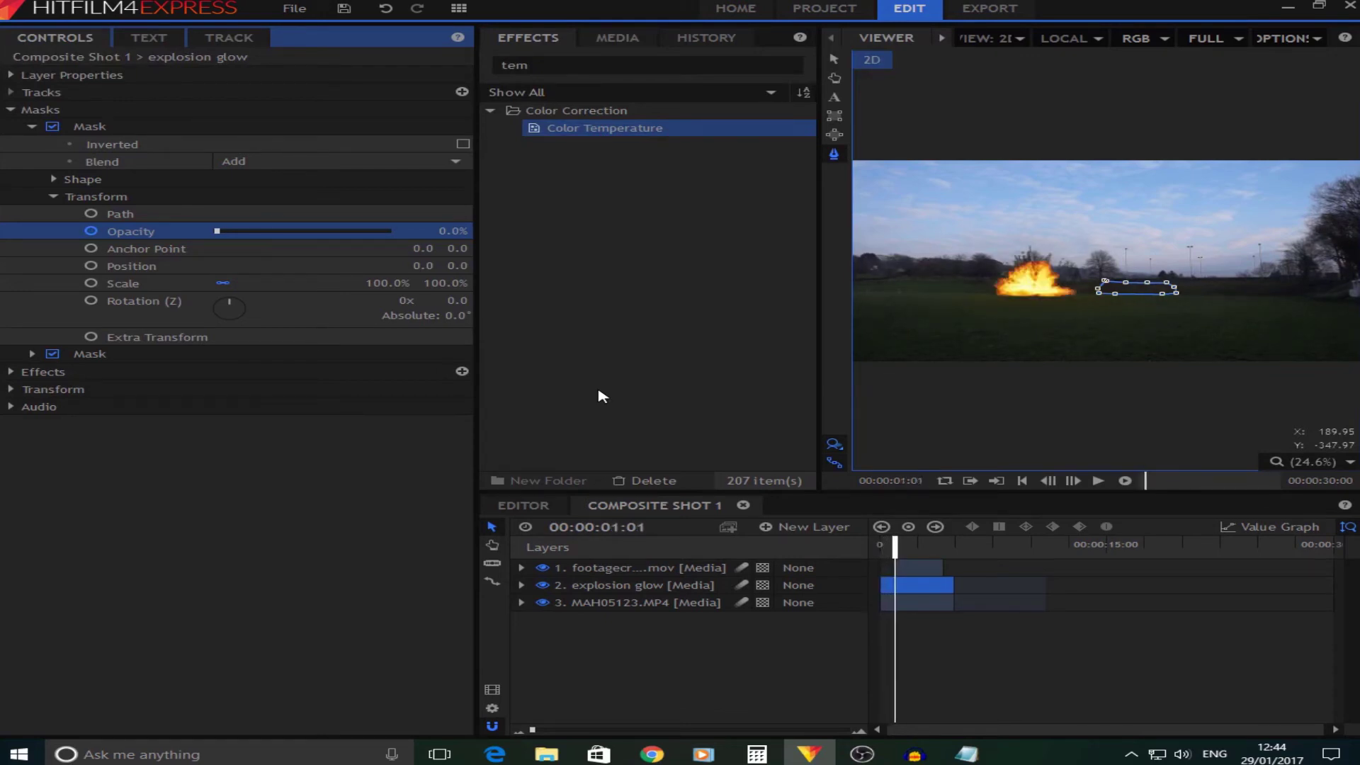
{"action": "key", "text": "Left"}
{"action": "key", "text": "Left"}
{"action": "key", "text": "Left"}
{"action": "key", "text": "Left"}
{"action": "key", "text": "Left"}
{"action": "key", "text": "Left"}
{"action": "key", "text": "Left"}
{"action": "key", "text": "Left"}
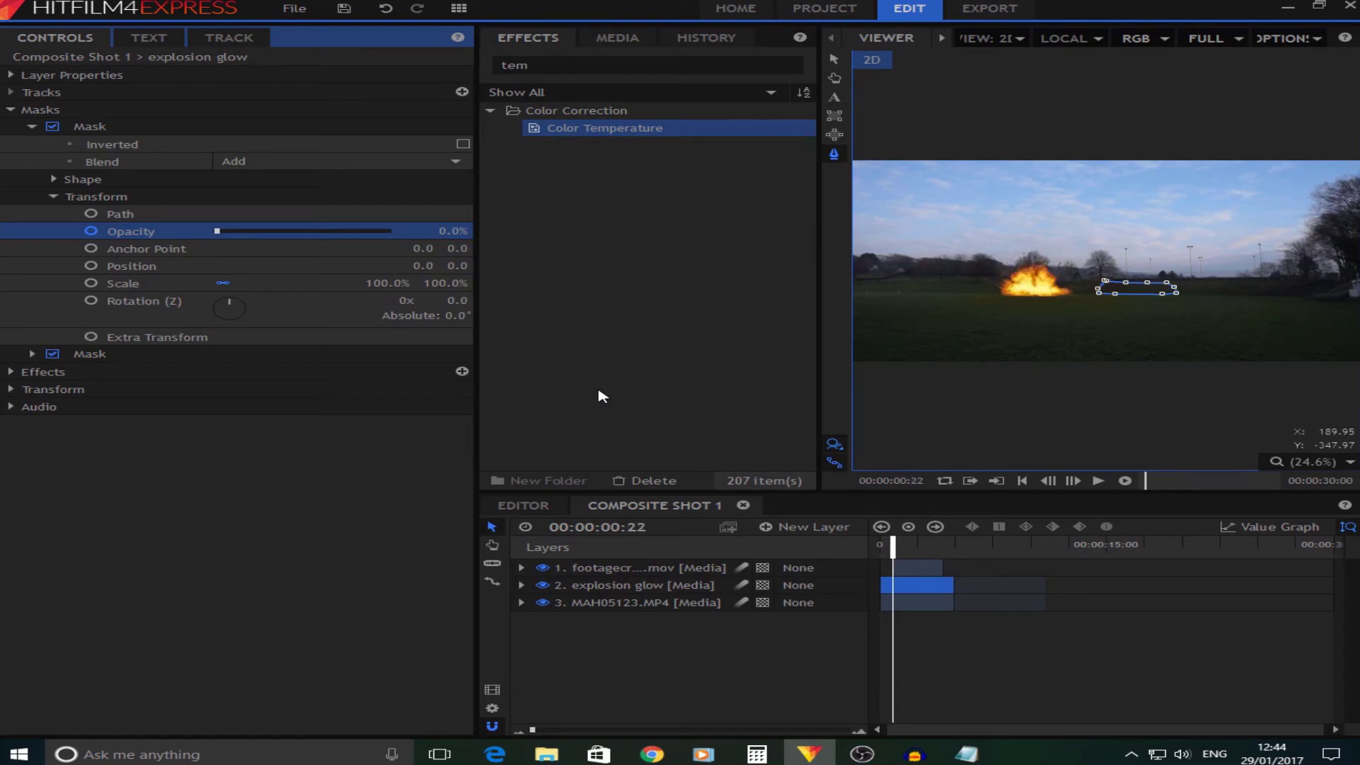
{"action": "left_click_drag", "start_coordinate": [216, 231], "coordinate": [221, 232]}
{"action": "key", "text": "Right"}
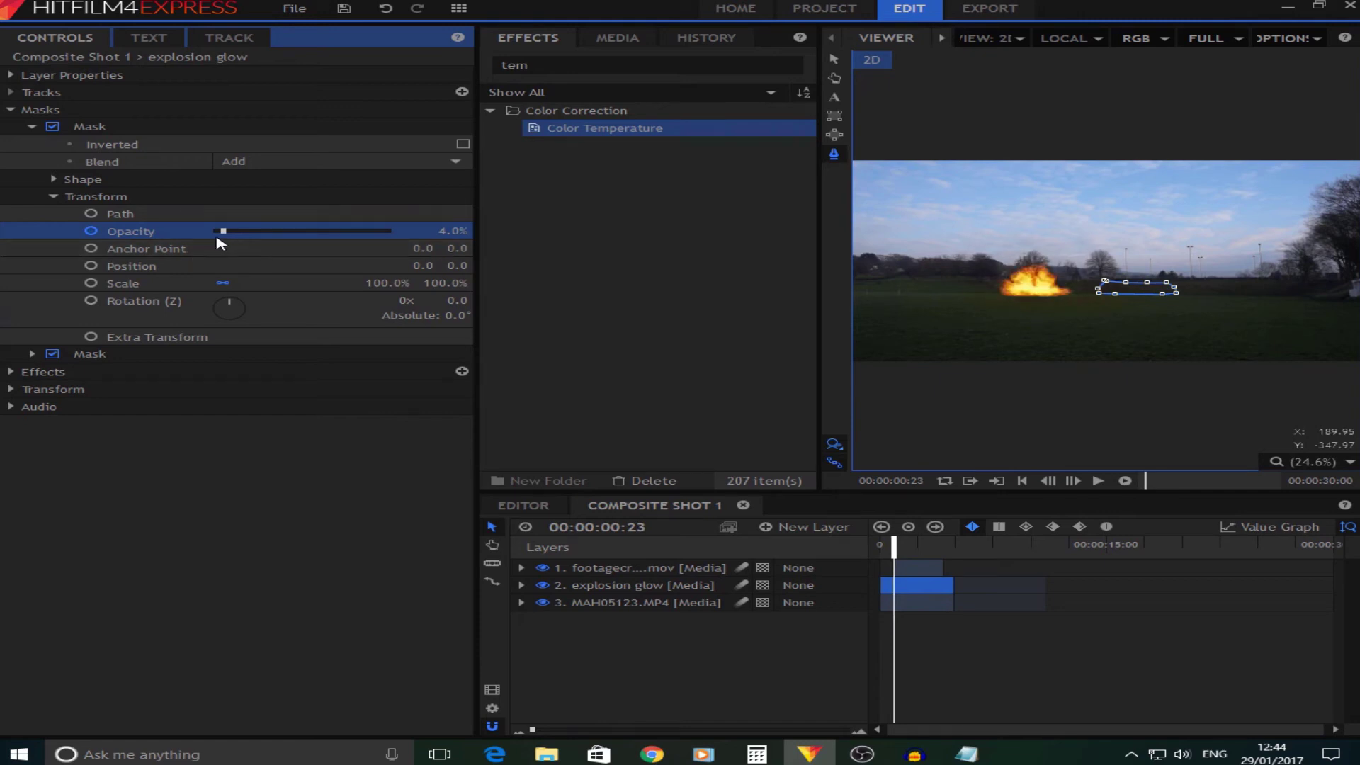
{"action": "scroll", "coordinate": [236, 237], "scroll_direction": "down", "scroll_amount": 3}
{"action": "left_click_drag", "start_coordinate": [280, 237], "coordinate": [417, 237]}
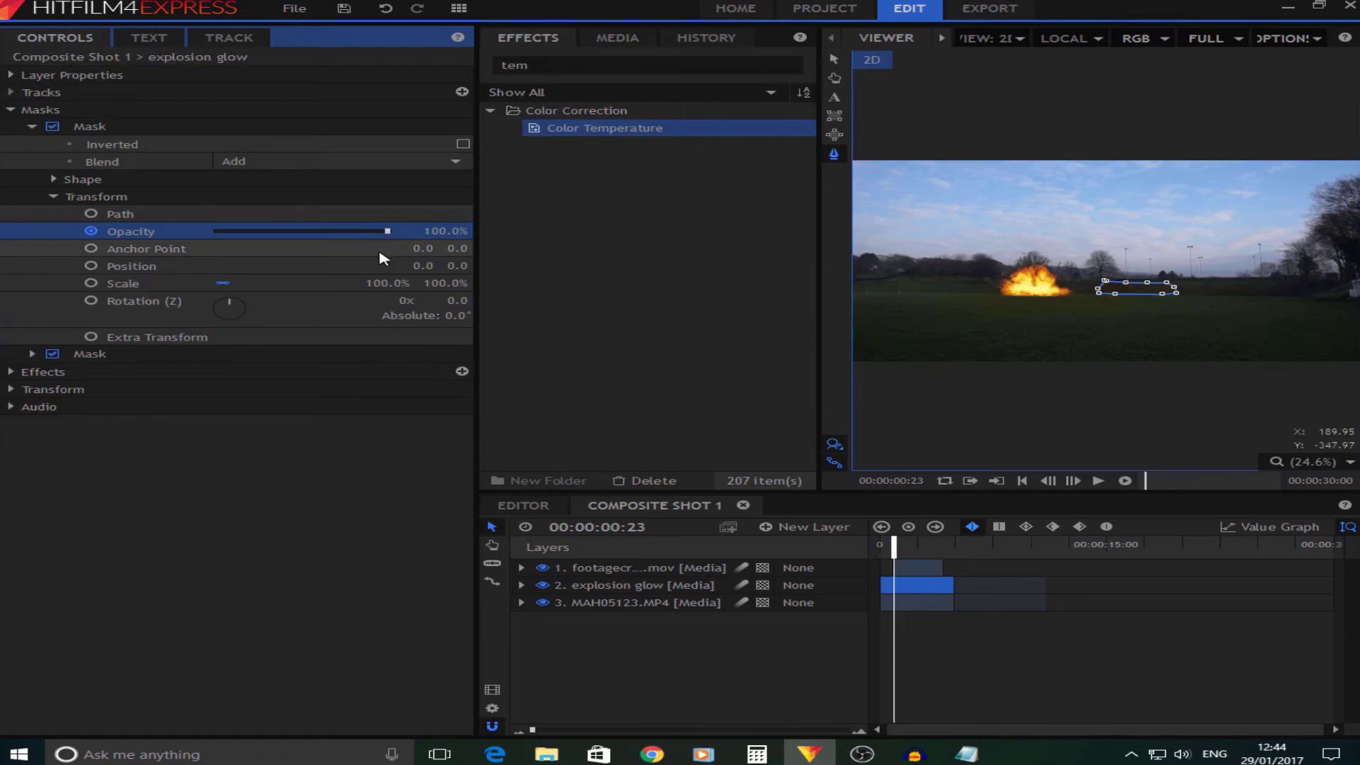
Fade the first mask's opacity back to 0% near 00:00:02:05, then review the second mask's opacity animation.
{"action": "key", "text": "space"}
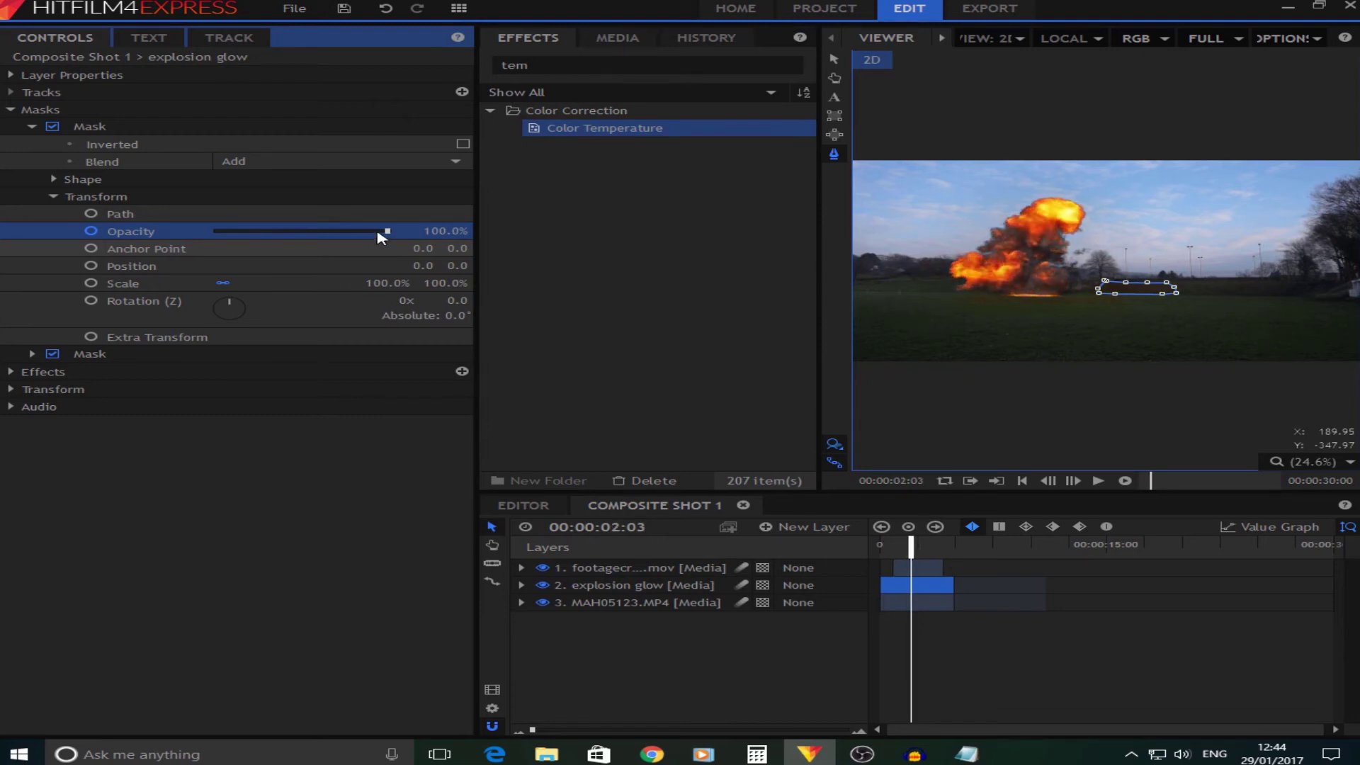
{"action": "left_click_drag", "start_coordinate": [382, 233], "coordinate": [385, 232]}
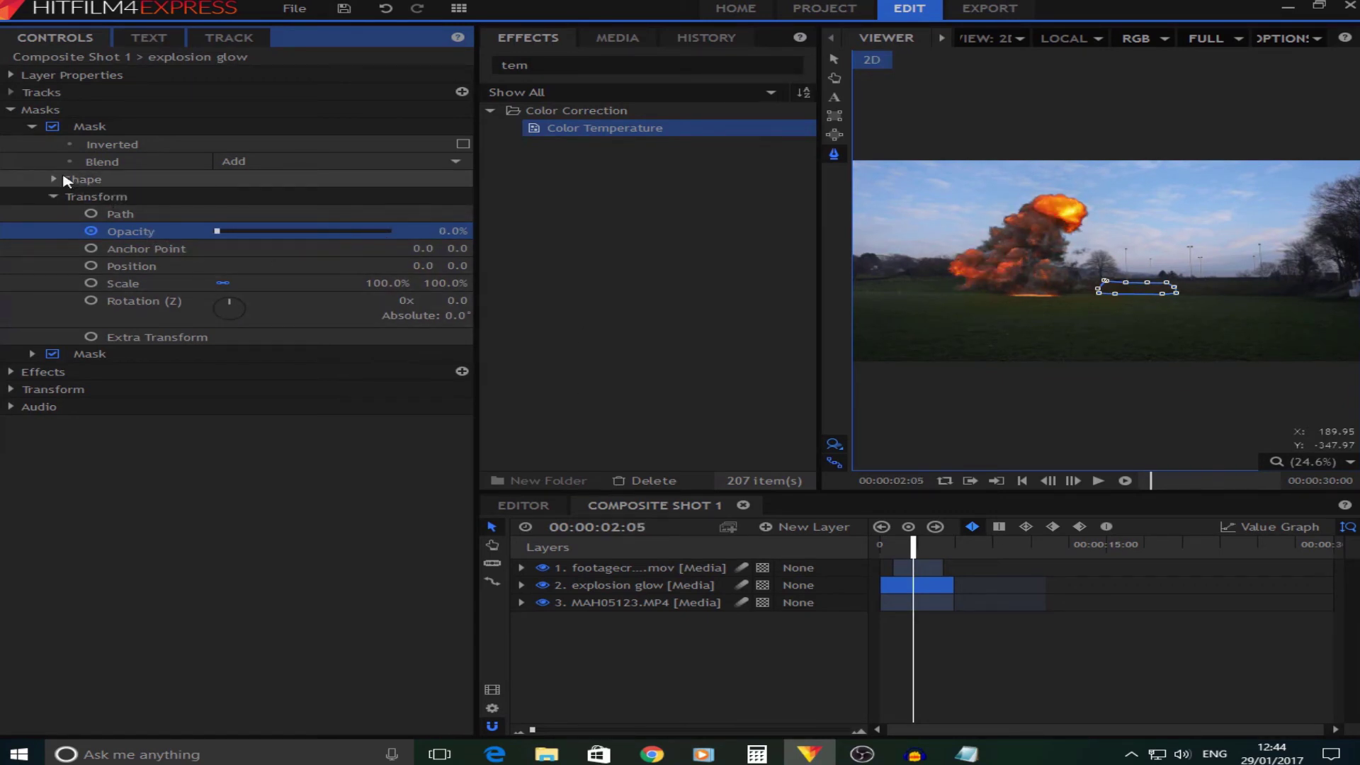
{"action": "left_click", "coordinate": [32, 128]}
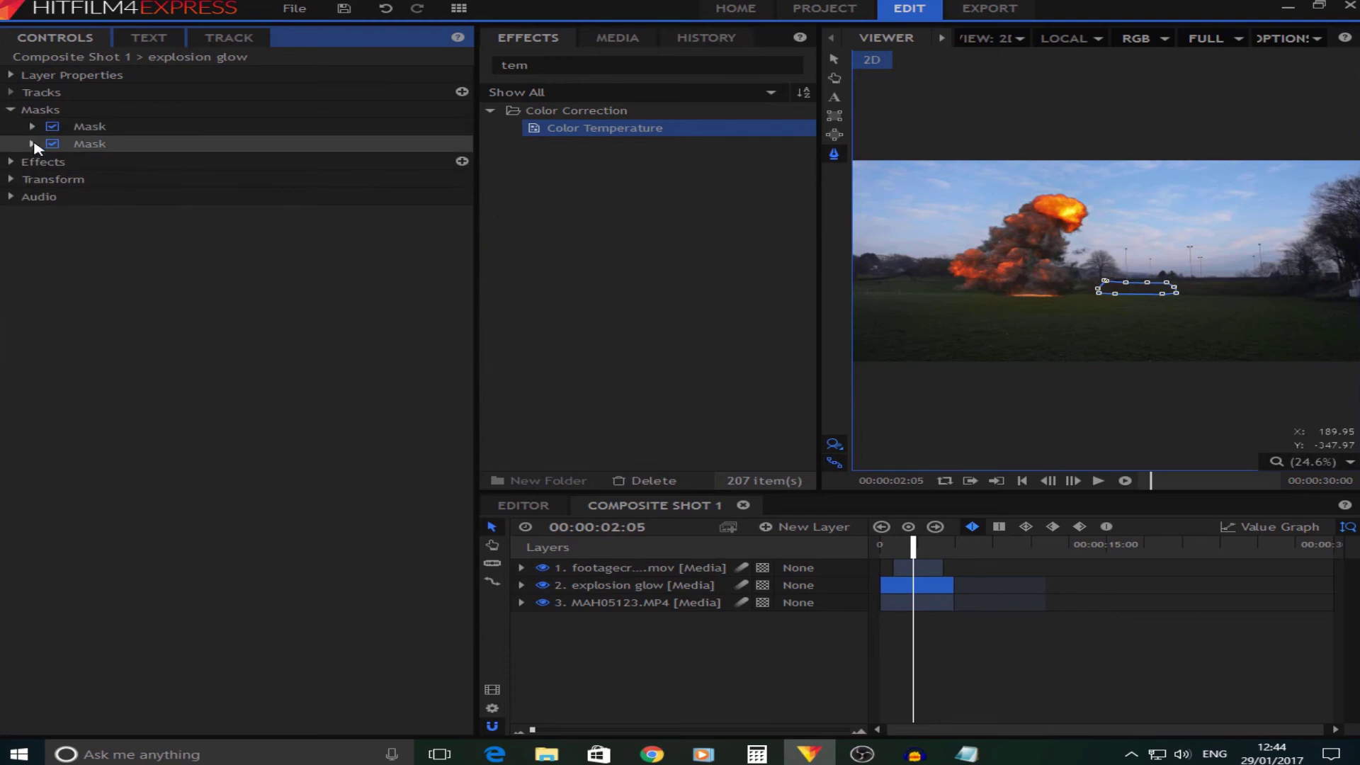
{"action": "left_click", "coordinate": [33, 144]}
{"action": "left_click", "coordinate": [33, 144]}
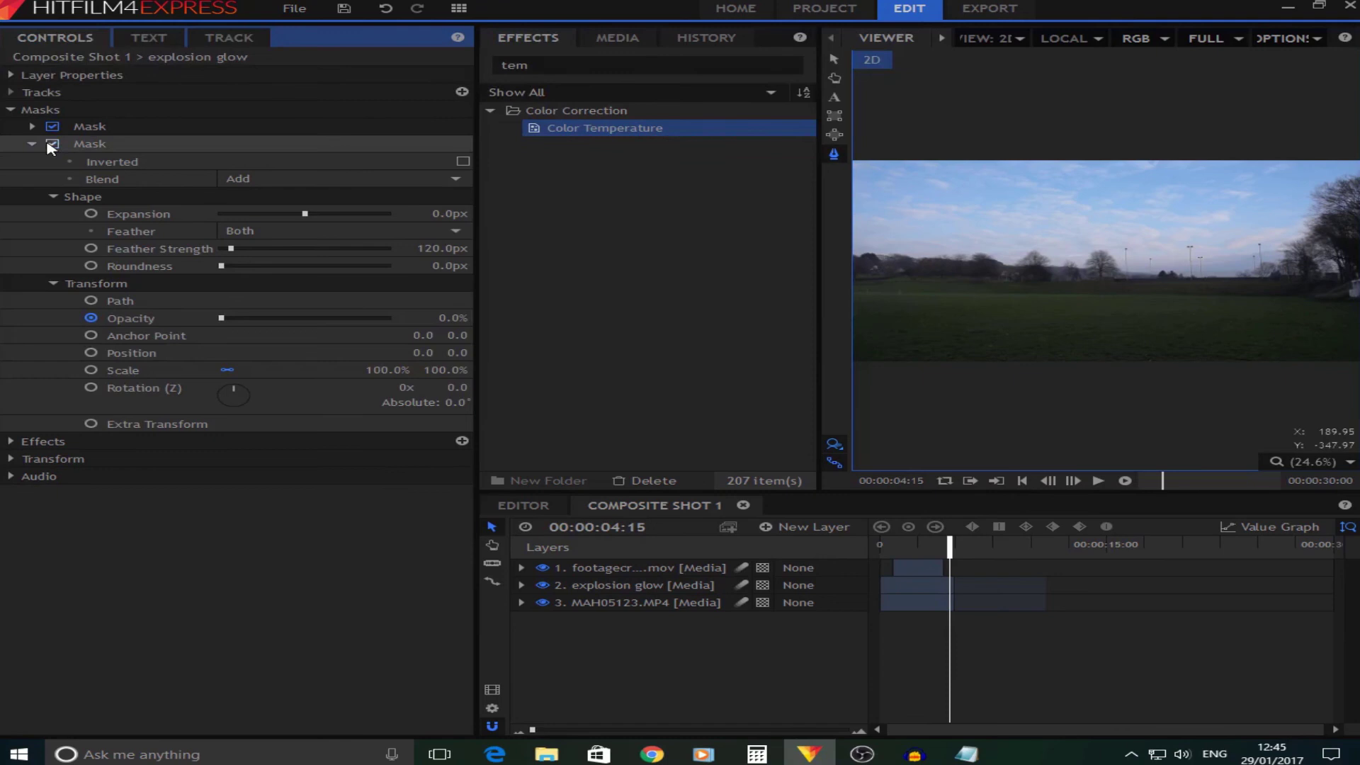
{"action": "left_click", "coordinate": [33, 144]}
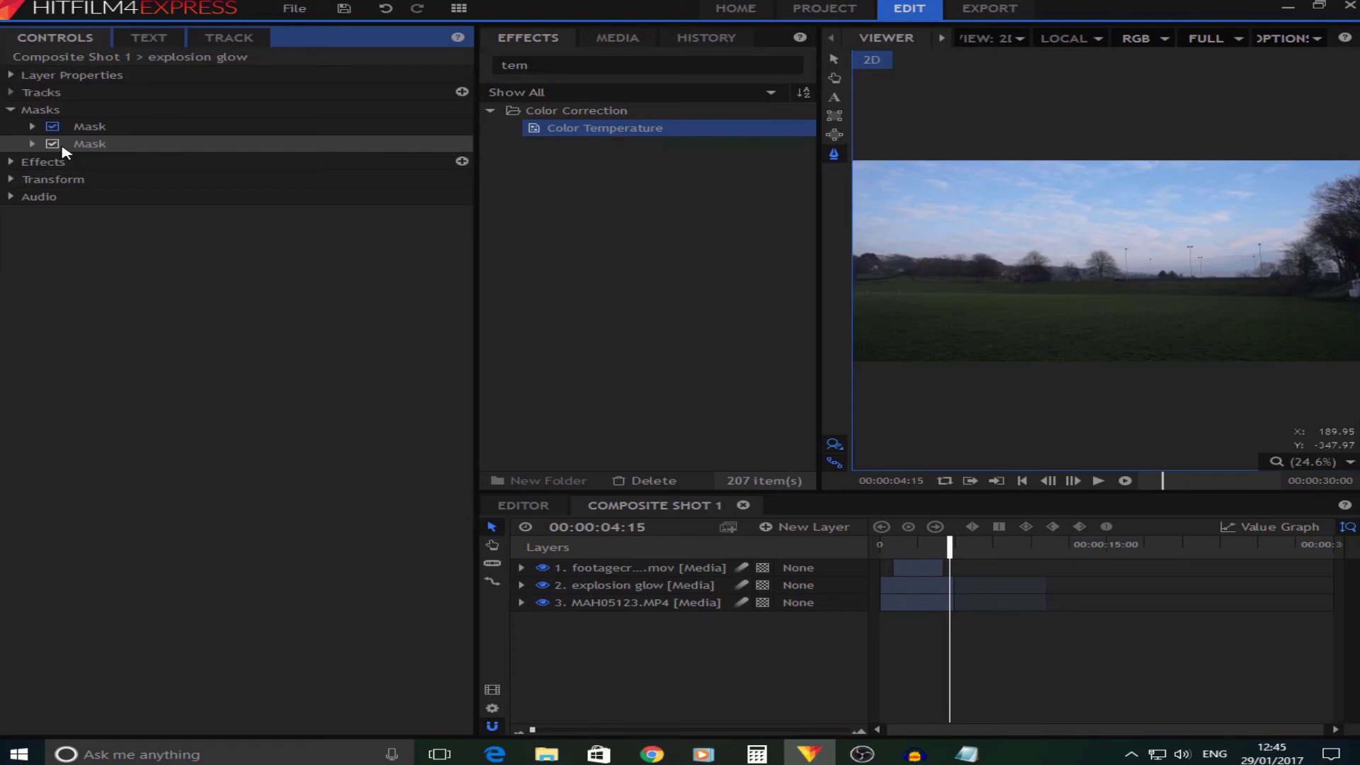
{"action": "left_click_drag", "start_coordinate": [949, 546], "coordinate": [919, 548]}
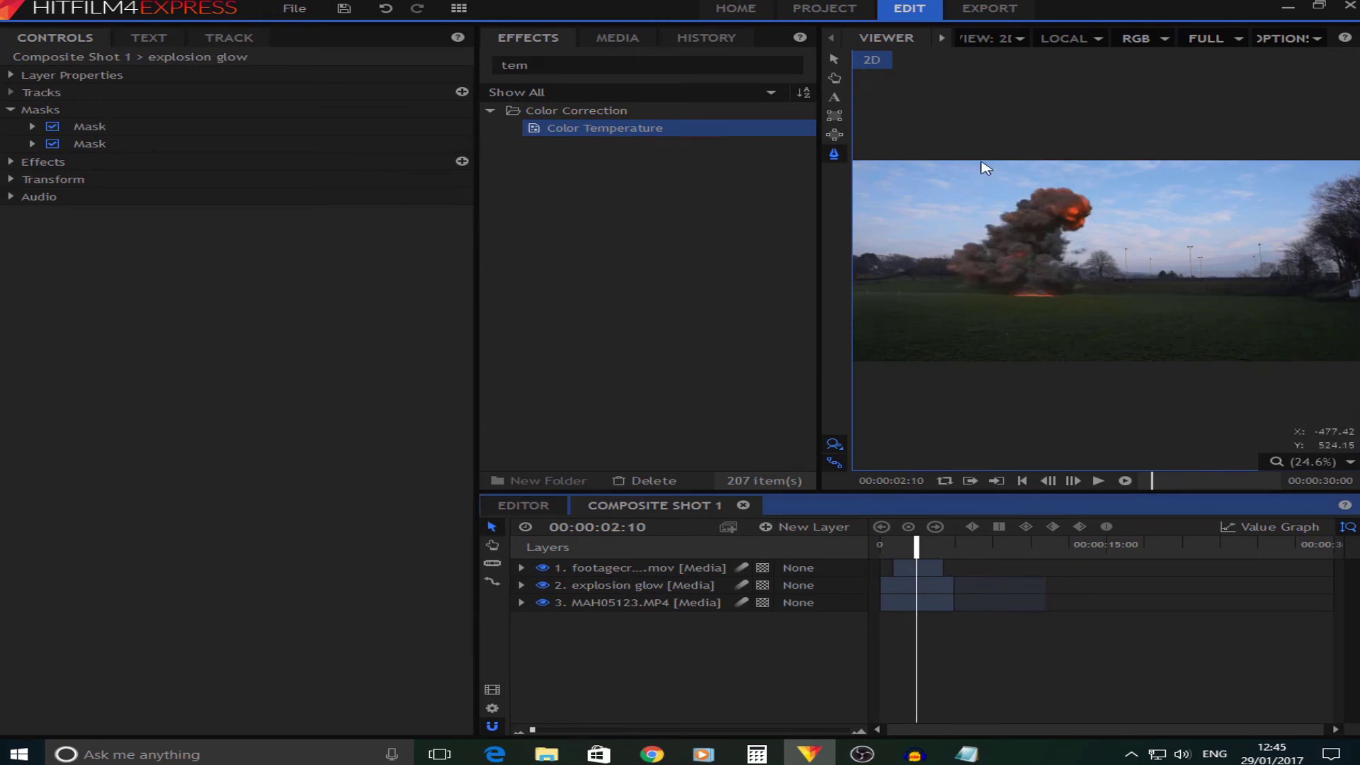
Choose MP4 export settings, then make a new composite shot from explosion no shake.mp4.
{"action": "left_click", "coordinate": [995, 9]}
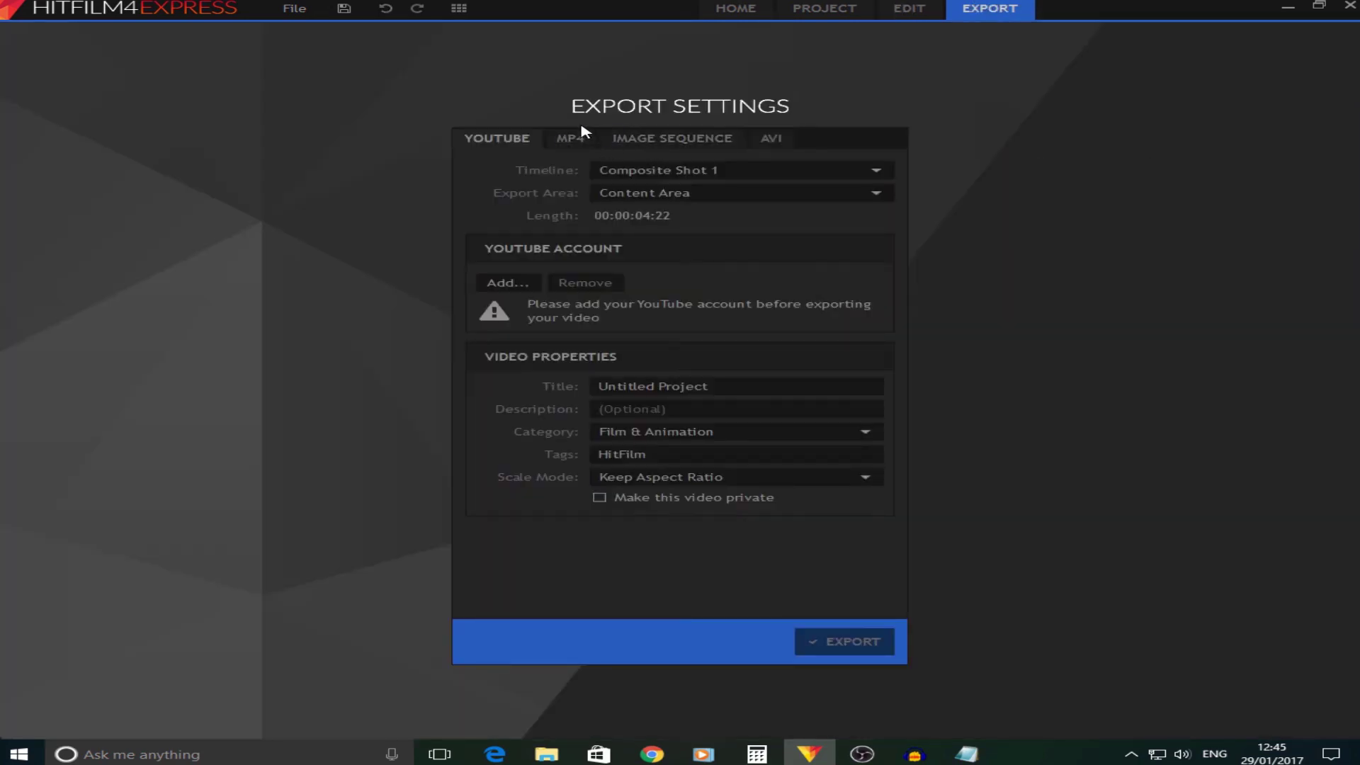
{"action": "left_click", "coordinate": [589, 142]}
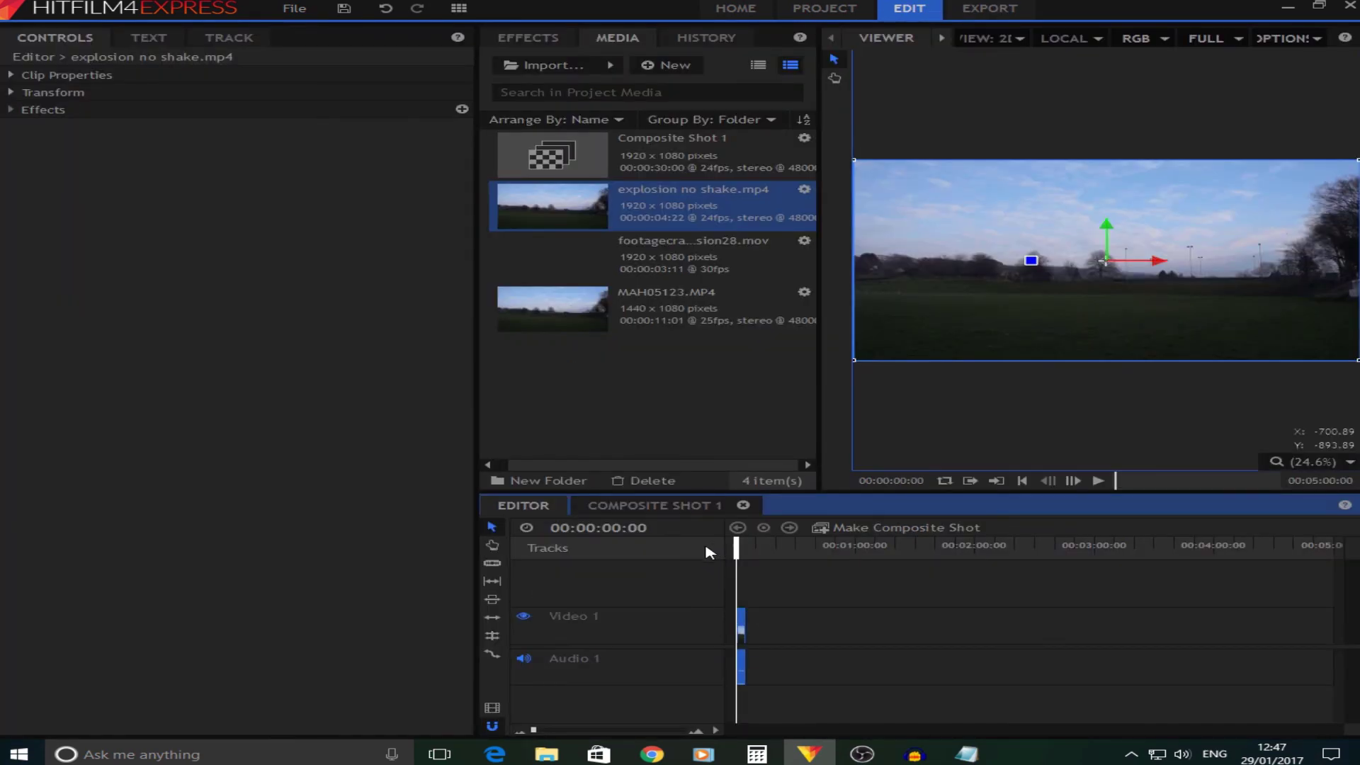
{"action": "left_click", "coordinate": [862, 534]}
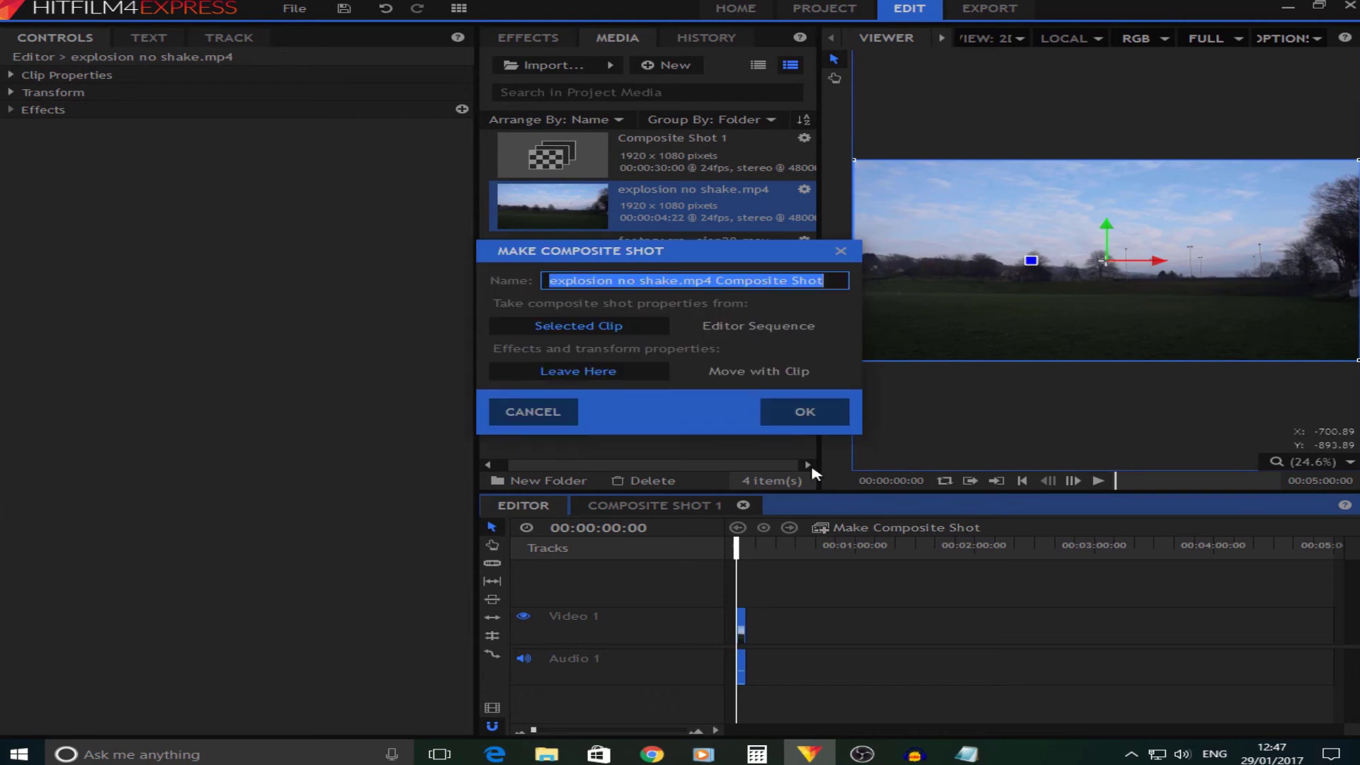
{"action": "left_click", "coordinate": [805, 412]}
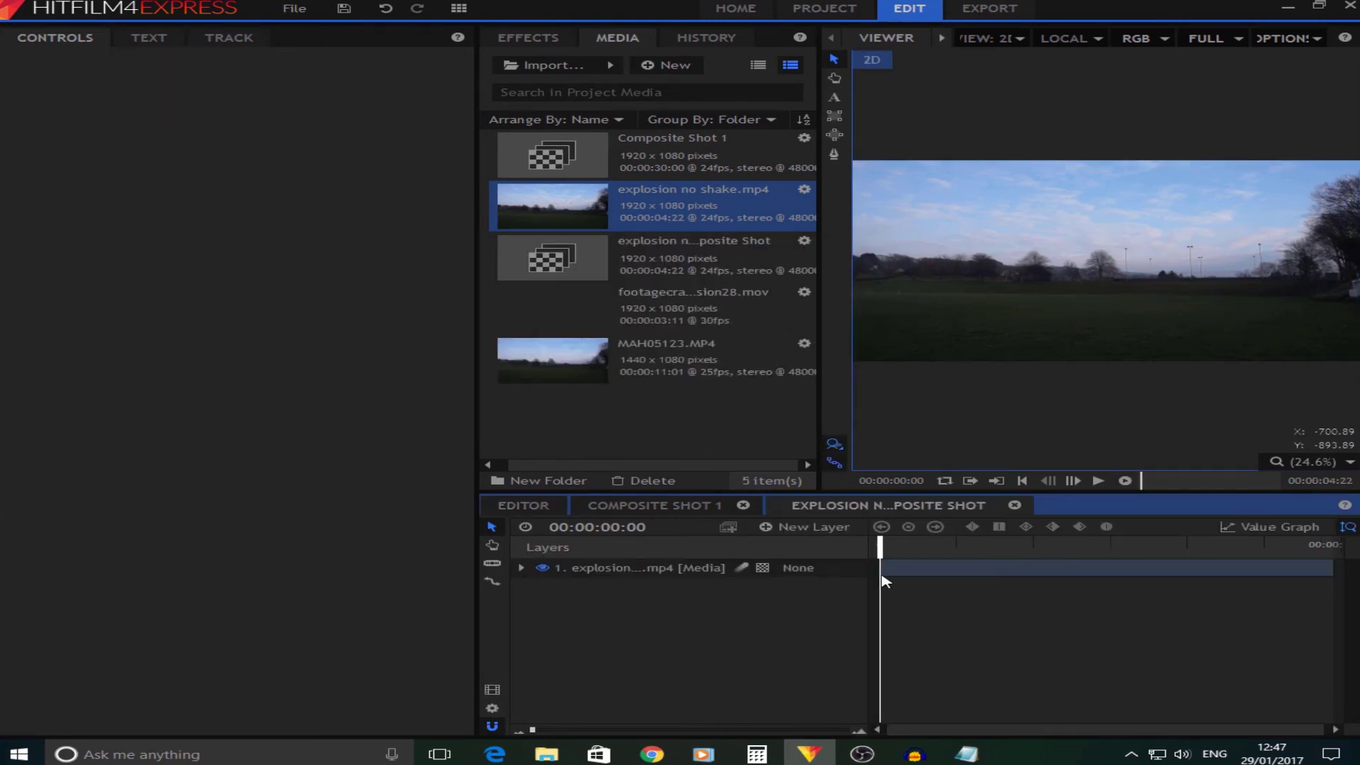
Search the effects for 'shake' and apply Shake to the explosion layer.
{"action": "left_click", "coordinate": [499, 37]}
{"action": "double_click", "coordinate": [511, 65]}
{"action": "key", "text": "BackSpace"}
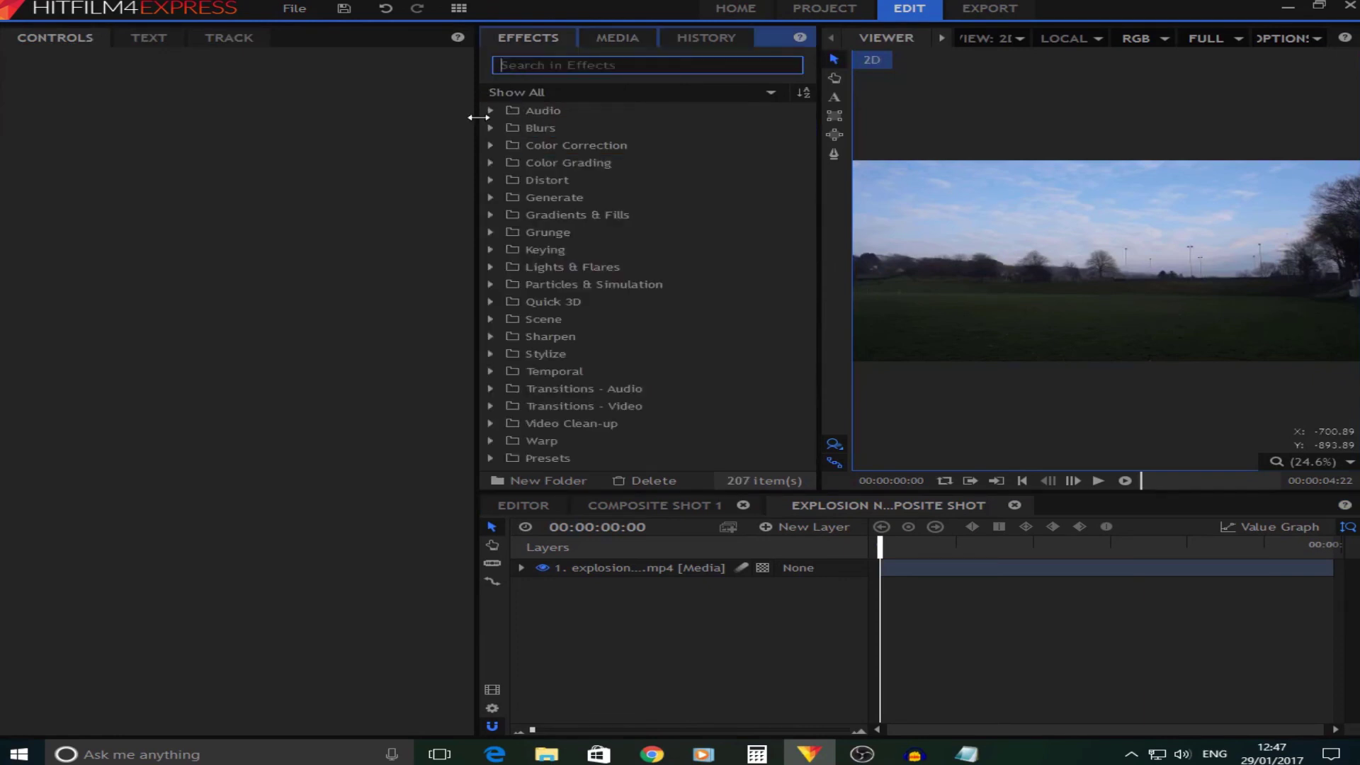
{"action": "type", "text": "shake"}
{"action": "left_click_drag", "start_coordinate": [571, 128], "coordinate": [920, 582]}
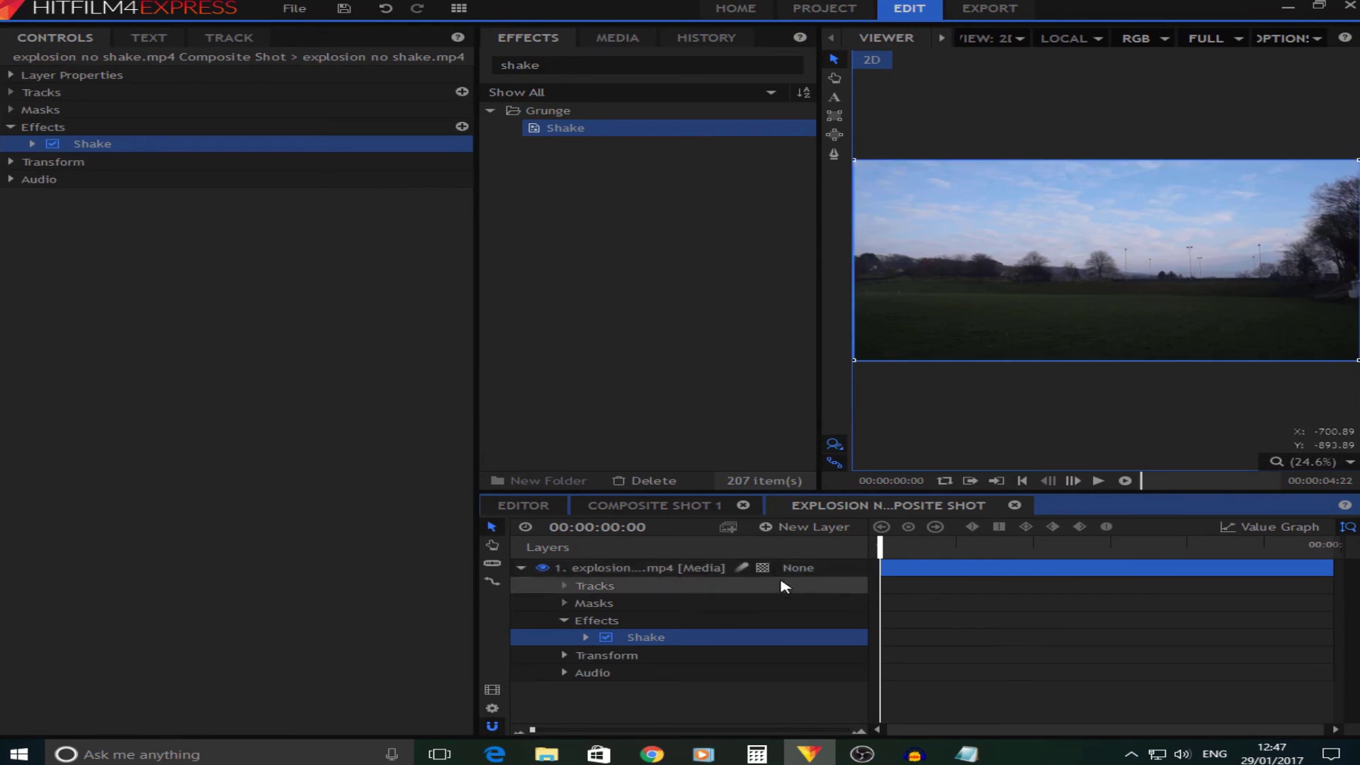
Set the Shake Amount to 0 and enable its keyframe stopwatch at the start.
{"action": "left_click", "coordinate": [31, 146]}
{"action": "left_click", "coordinate": [31, 144]}
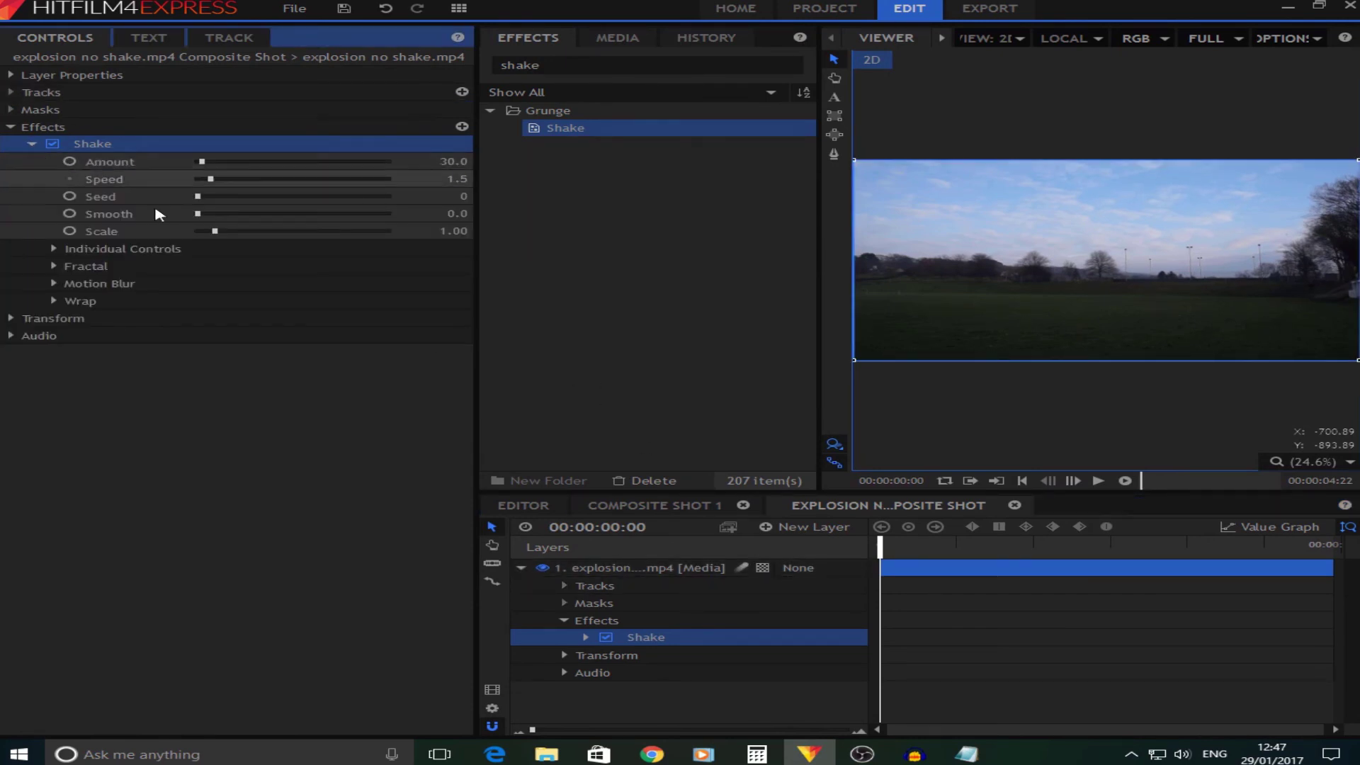
{"action": "left_click_drag", "start_coordinate": [202, 161], "coordinate": [80, 170]}
{"action": "left_click", "coordinate": [71, 163]}
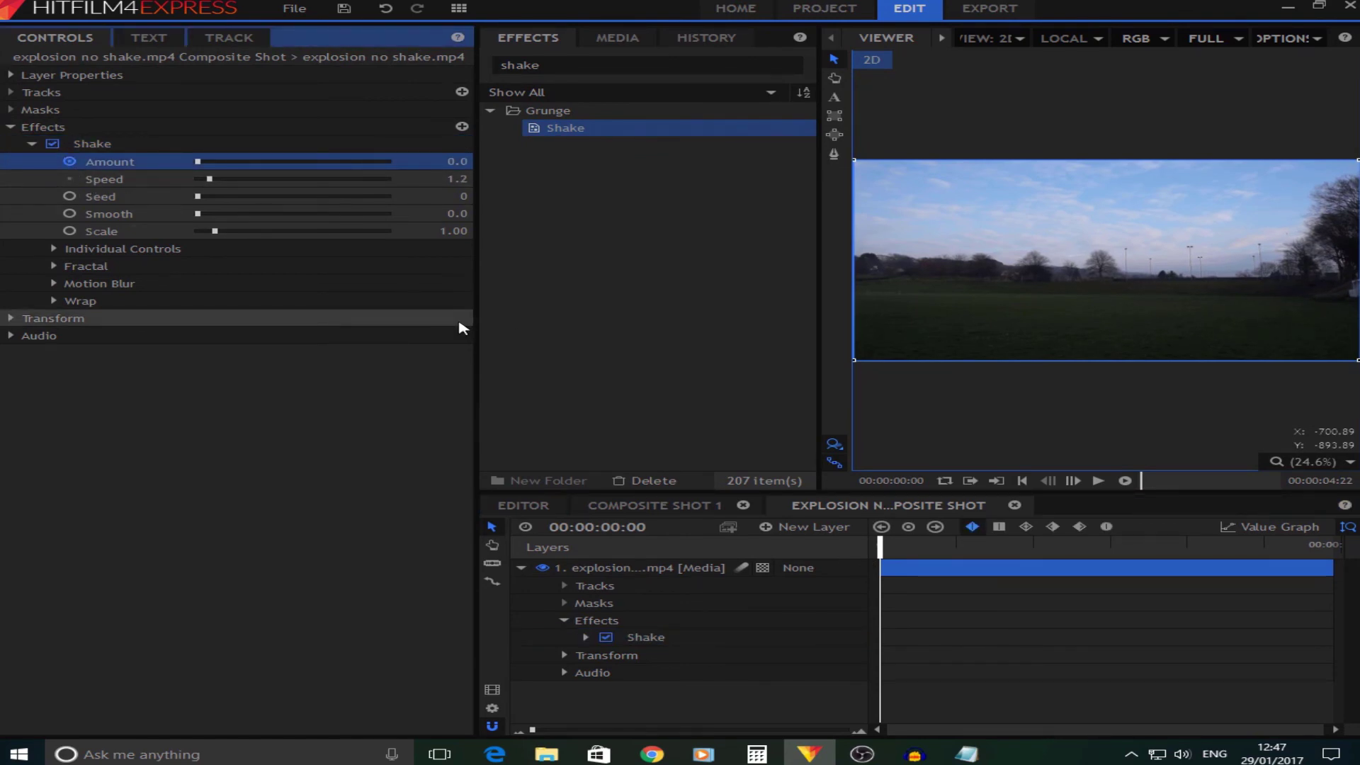
Key a small Shake Amount just before the blast and a sharp rise as the explosion hits.
{"action": "key", "text": "Right"}
{"action": "key", "text": "Right"}
{"action": "key", "text": "Right"}
{"action": "key", "text": "Right"}
{"action": "key", "text": "Right"}
{"action": "key", "text": "Right"}
{"action": "key", "text": "Right"}
{"action": "key", "text": "Right"}
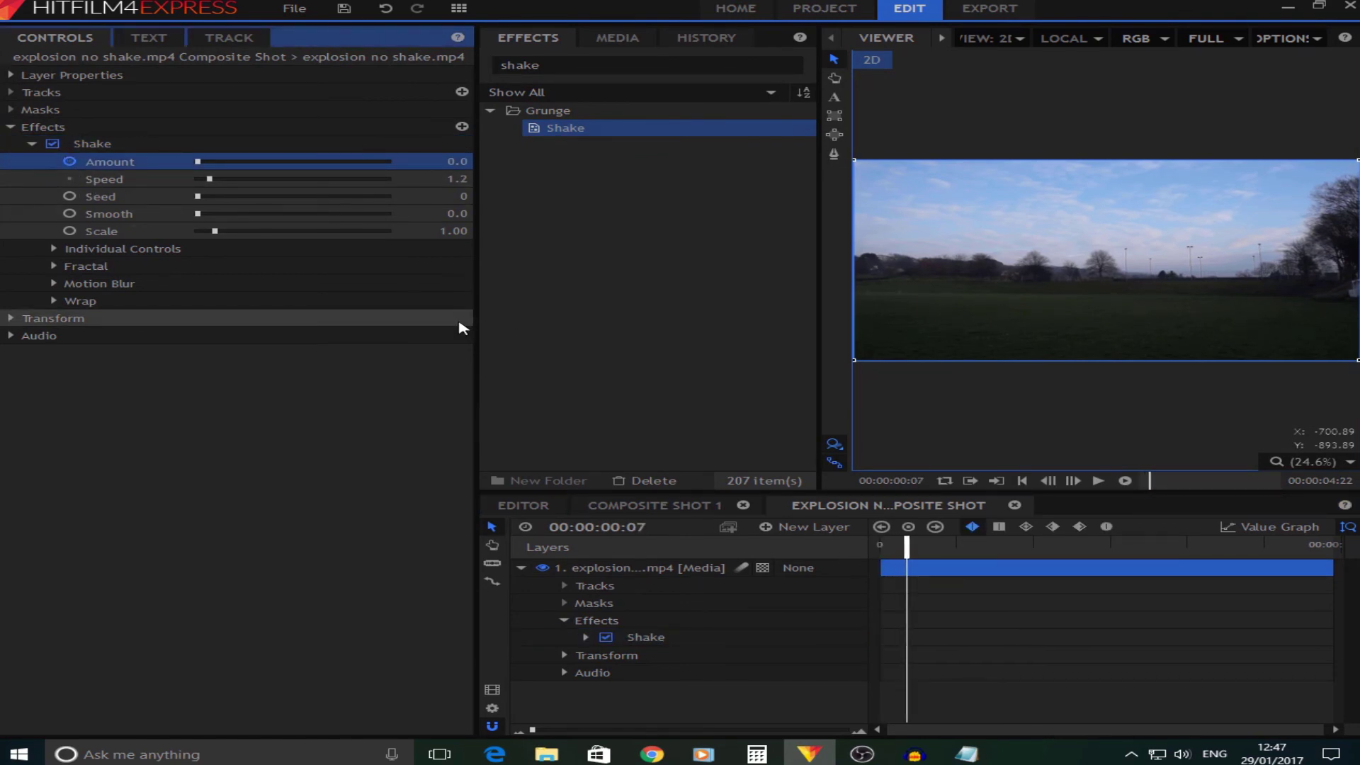
{"action": "key", "text": "Right"}
{"action": "key", "text": "Right"}
{"action": "key", "text": "Right"}
{"action": "key", "text": "Right"}
{"action": "key", "text": "Right"}
{"action": "key", "text": "Right"}
{"action": "key", "text": "Right"}
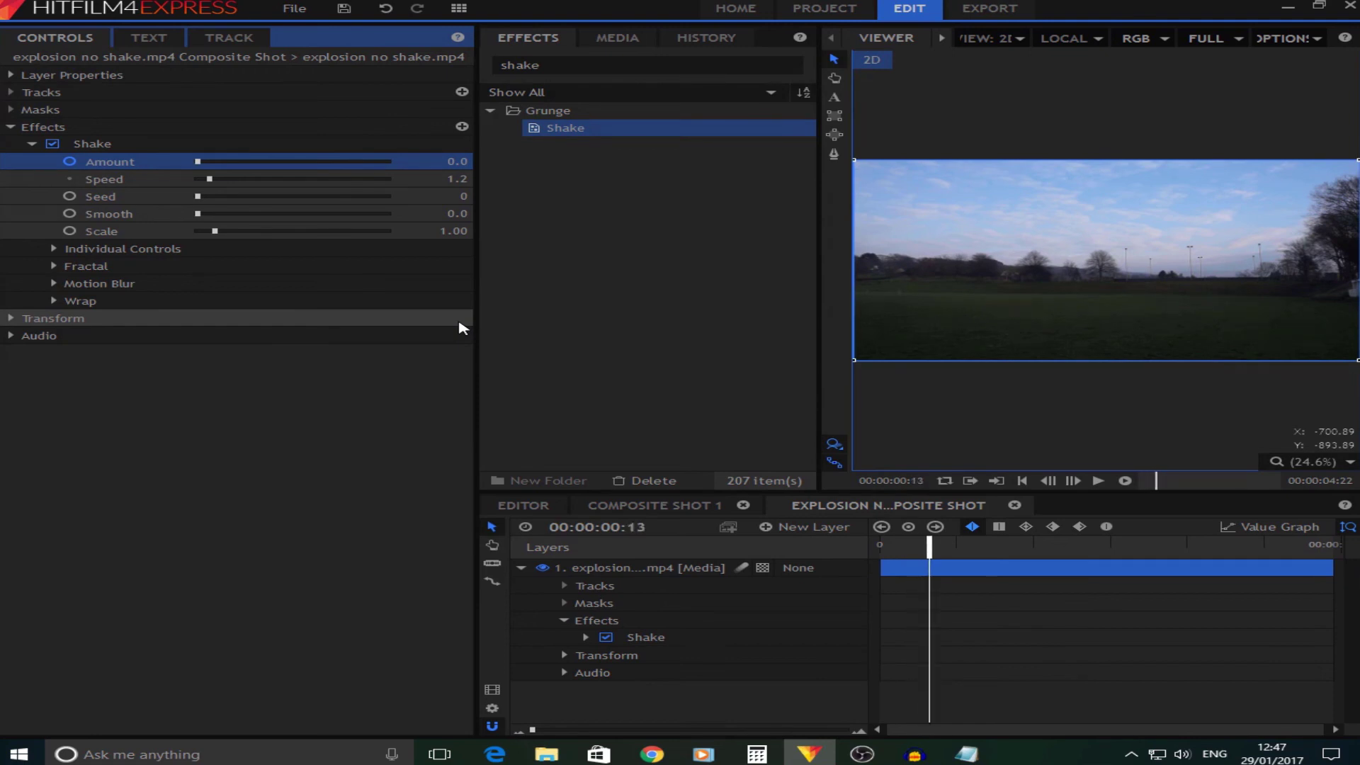
{"action": "key", "text": "Right"}
{"action": "key", "text": "Right"}
{"action": "key", "text": "Right"}
{"action": "key", "text": "Right"}
{"action": "key", "text": "Right"}
{"action": "key", "text": "Right"}
{"action": "key", "text": "Right"}
{"action": "key", "text": "Right"}
{"action": "key", "text": "Right"}
{"action": "key", "text": "Right"}
{"action": "key", "text": "Right"}
{"action": "key", "text": "Right"}
{"action": "key", "text": "Right"}
{"action": "key", "text": "Right"}
{"action": "key", "text": "Right"}
{"action": "key", "text": "Right"}
{"action": "key", "text": "Right"}
{"action": "key", "text": "Right"}
{"action": "key", "text": "Right"}
{"action": "key", "text": "Right"}
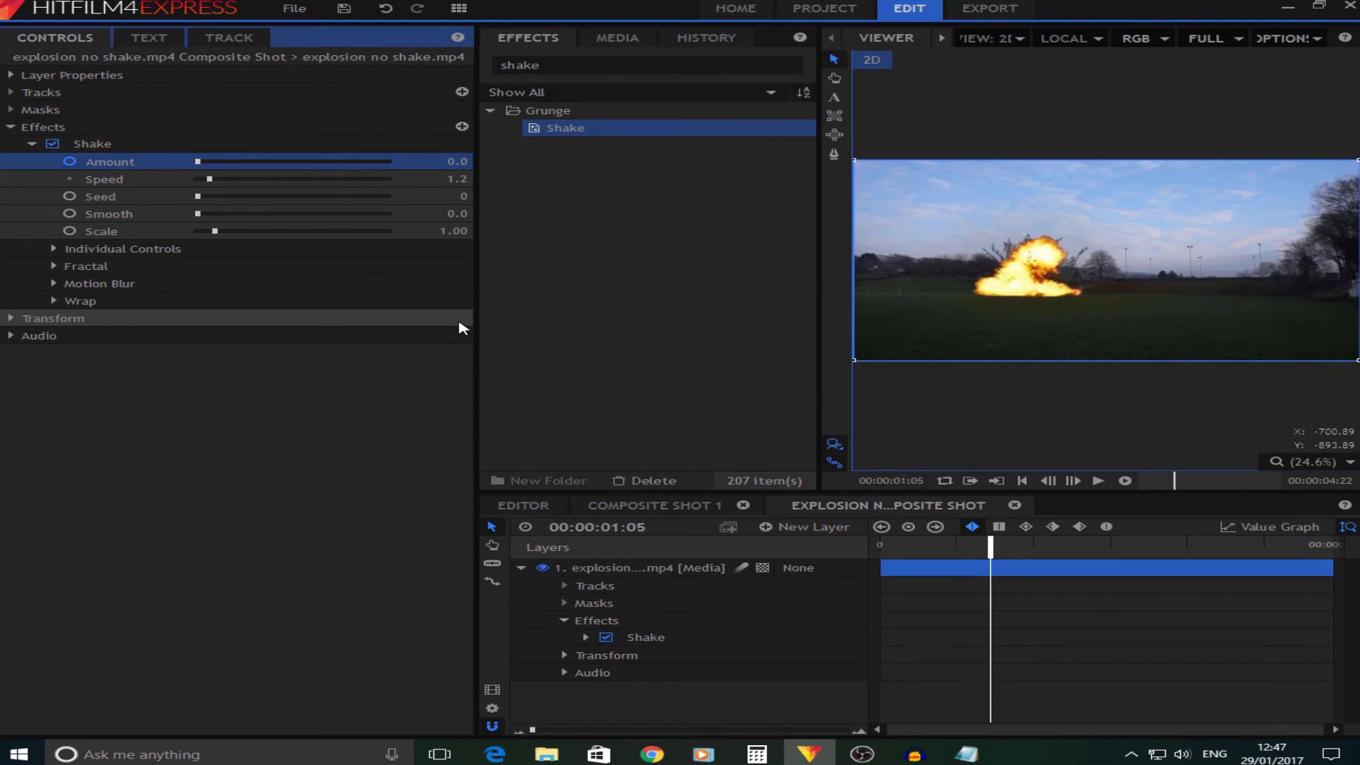
{"action": "key", "text": "Left"}
{"action": "key", "text": "Left"}
{"action": "key", "text": "Left"}
{"action": "key", "text": "Left"}
{"action": "key", "text": "Left"}
{"action": "key", "text": "Left"}
{"action": "key", "text": "Left"}
{"action": "key", "text": "Left"}
{"action": "key", "text": "Left"}
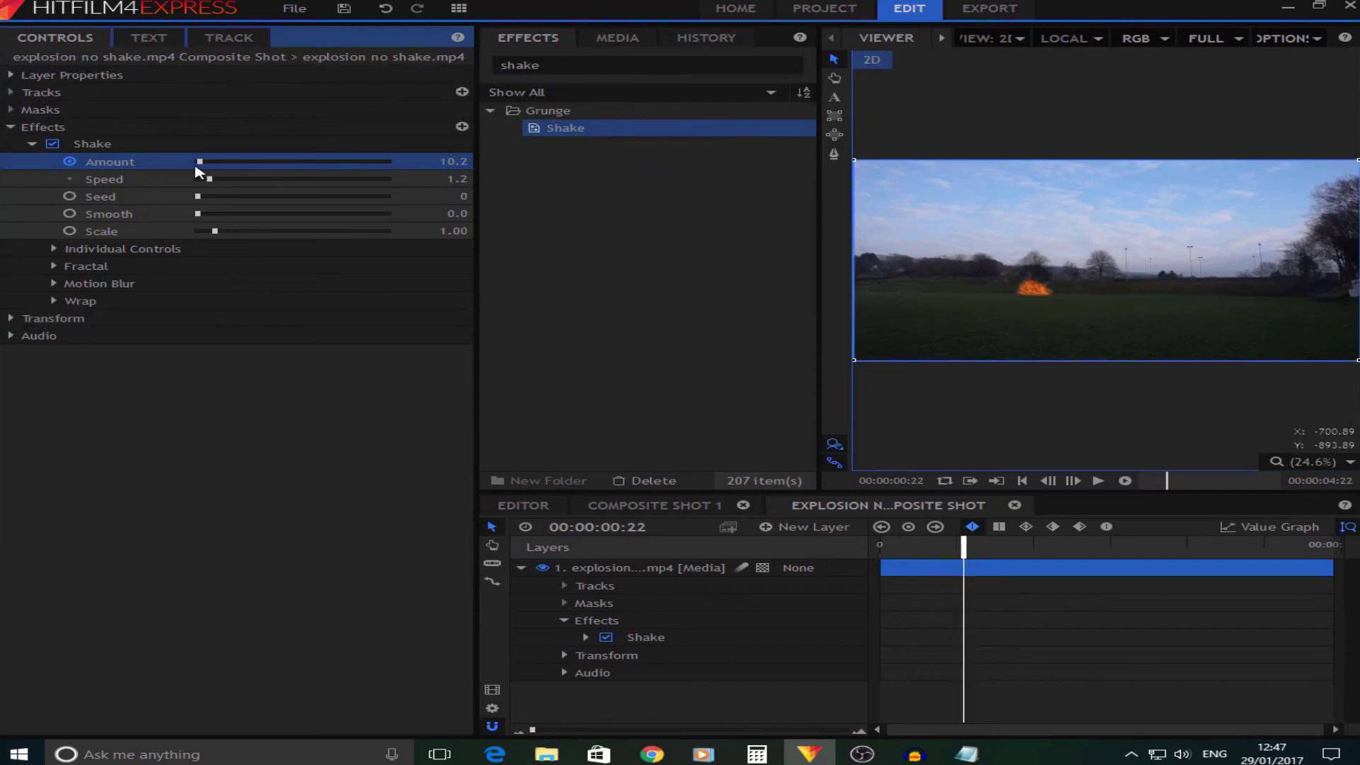
{"action": "left_click", "coordinate": [200, 161]}
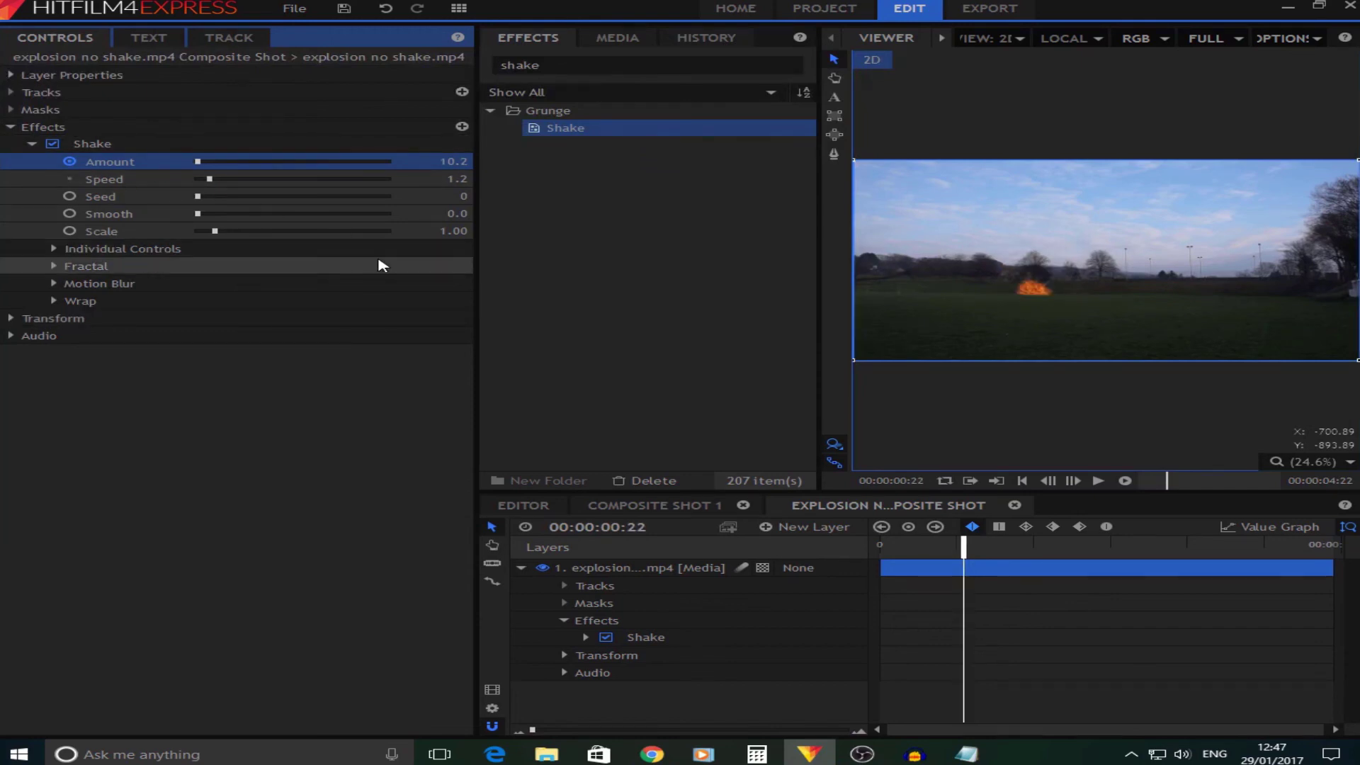
{"action": "key", "text": "Right"}
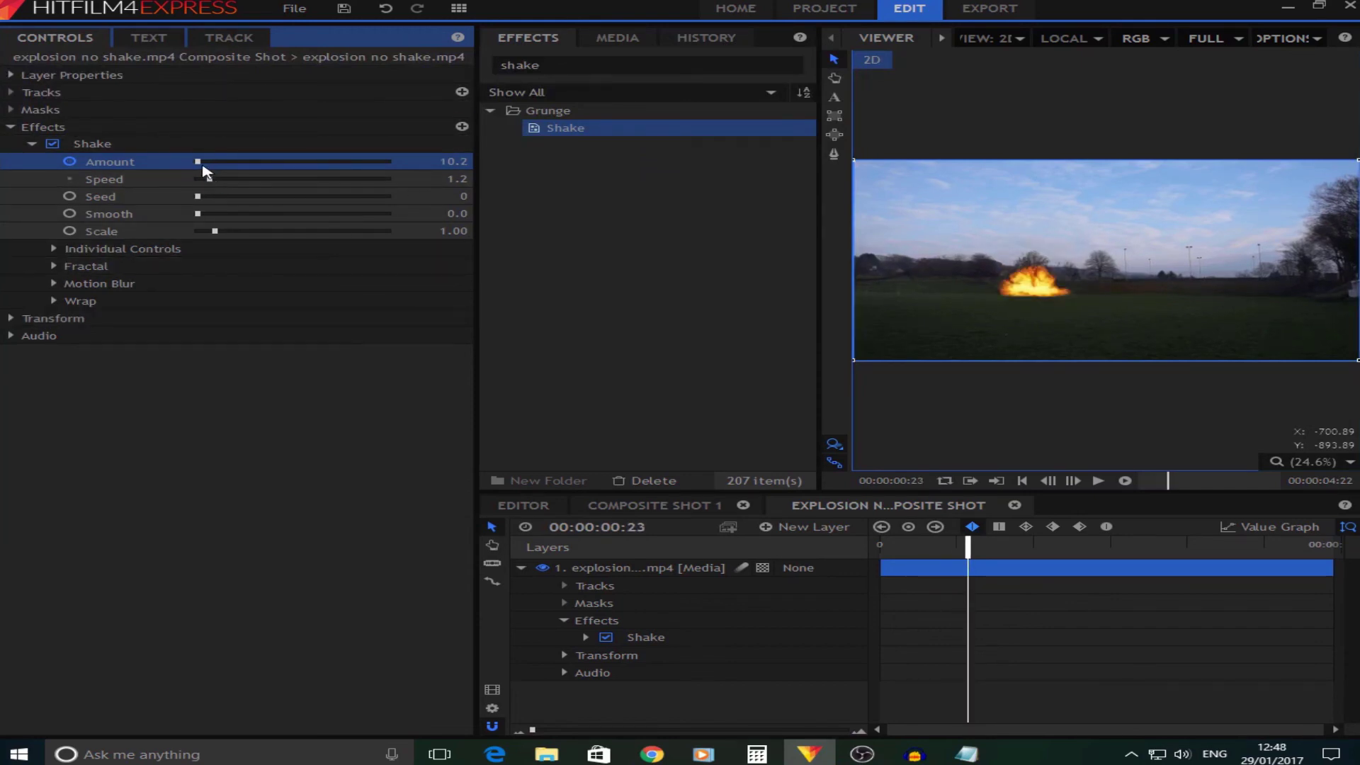
{"action": "mouse_move", "coordinate": [200, 170]}
{"action": "left_mouse_down"}
{"action": "mouse_move", "coordinate": [221, 170]}
{"action": "mouse_move", "coordinate": [204, 182]}
{"action": "left_mouse_up"}
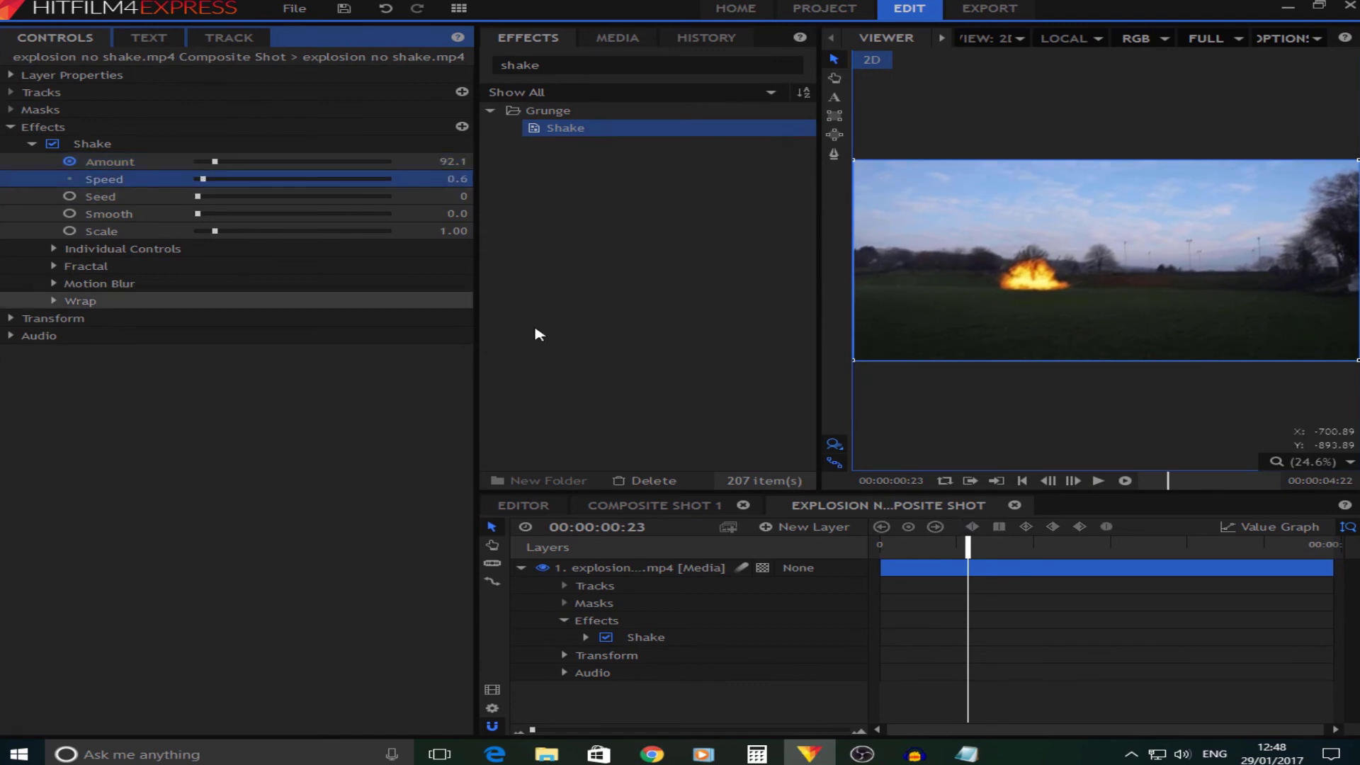
Preview the shake and lower the explosion keyframe's Amount to 71.6.
{"action": "left_click", "coordinate": [1098, 480]}
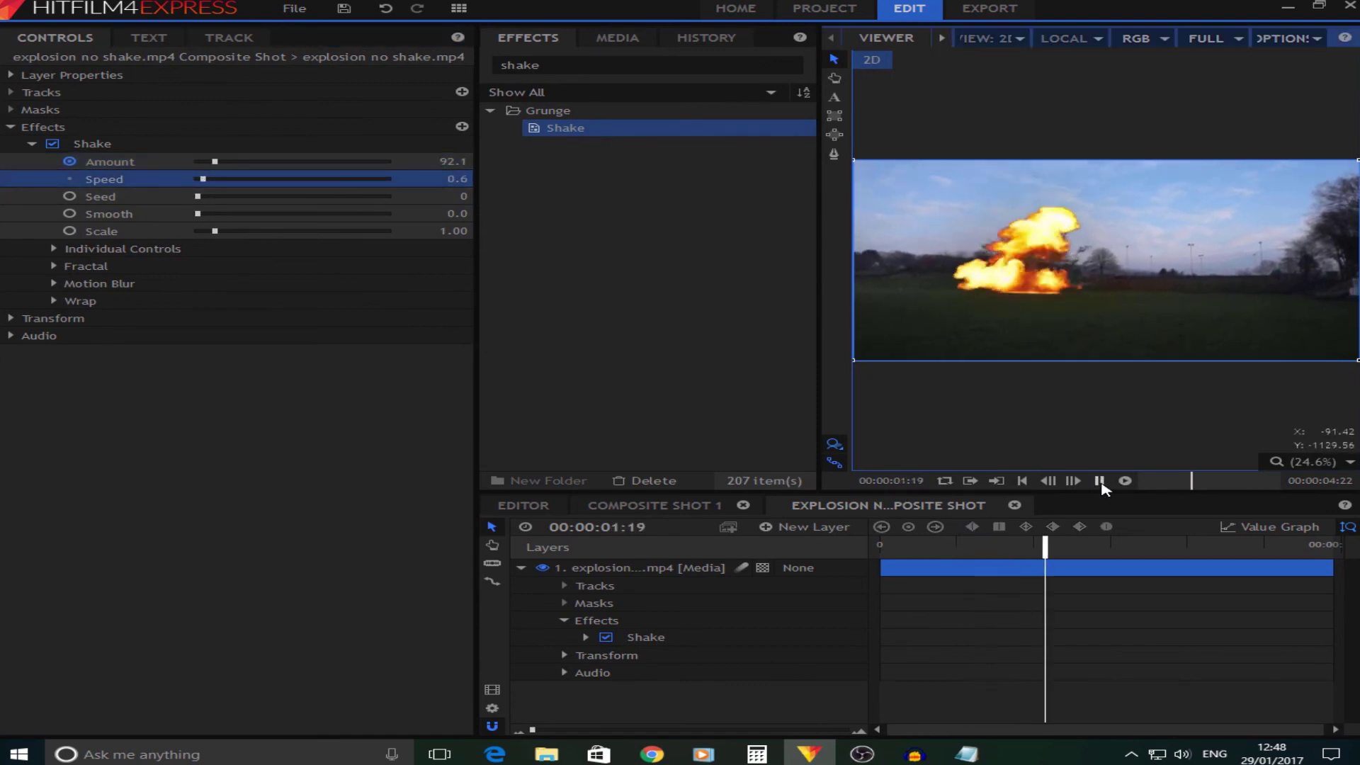
{"action": "left_click", "coordinate": [1098, 480]}
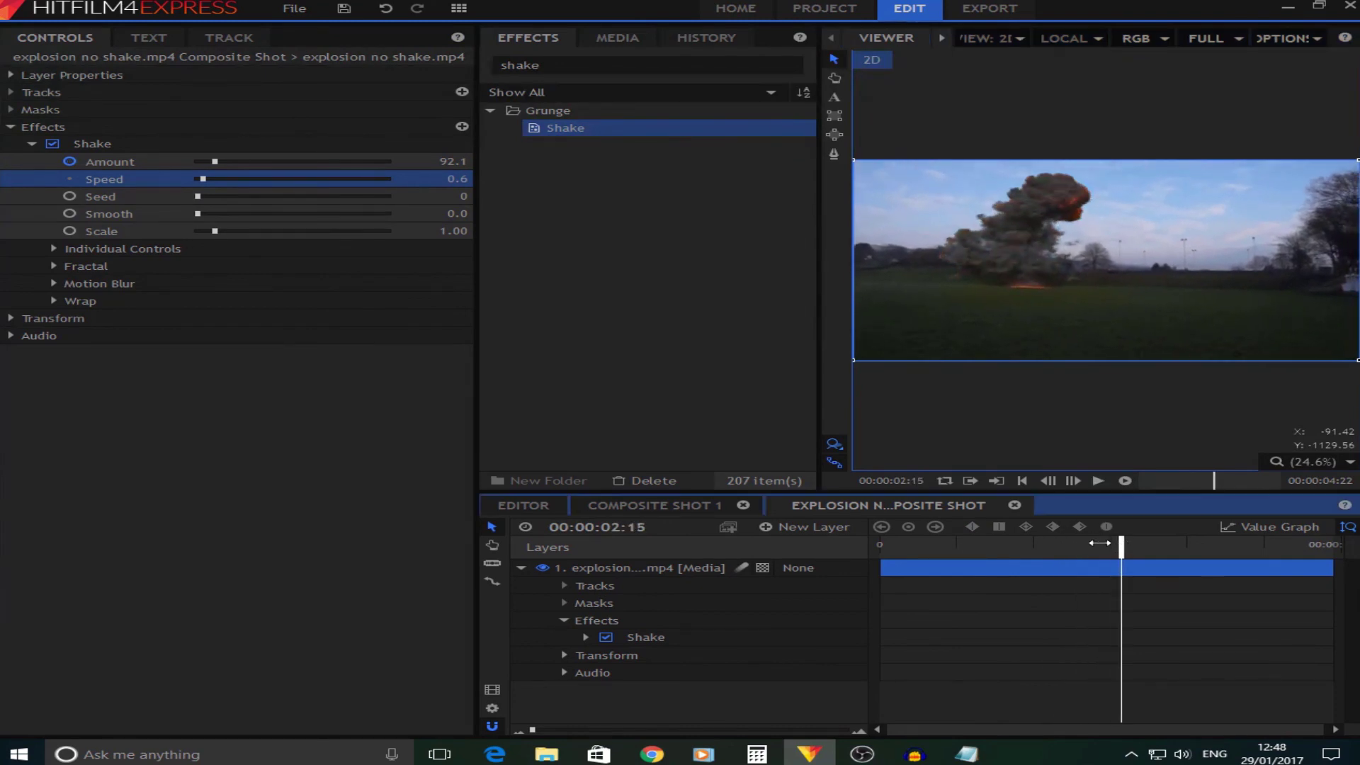
{"action": "left_click_drag", "start_coordinate": [1088, 543], "coordinate": [1006, 545]}
{"action": "left_click_drag", "start_coordinate": [214, 163], "coordinate": [211, 163]}
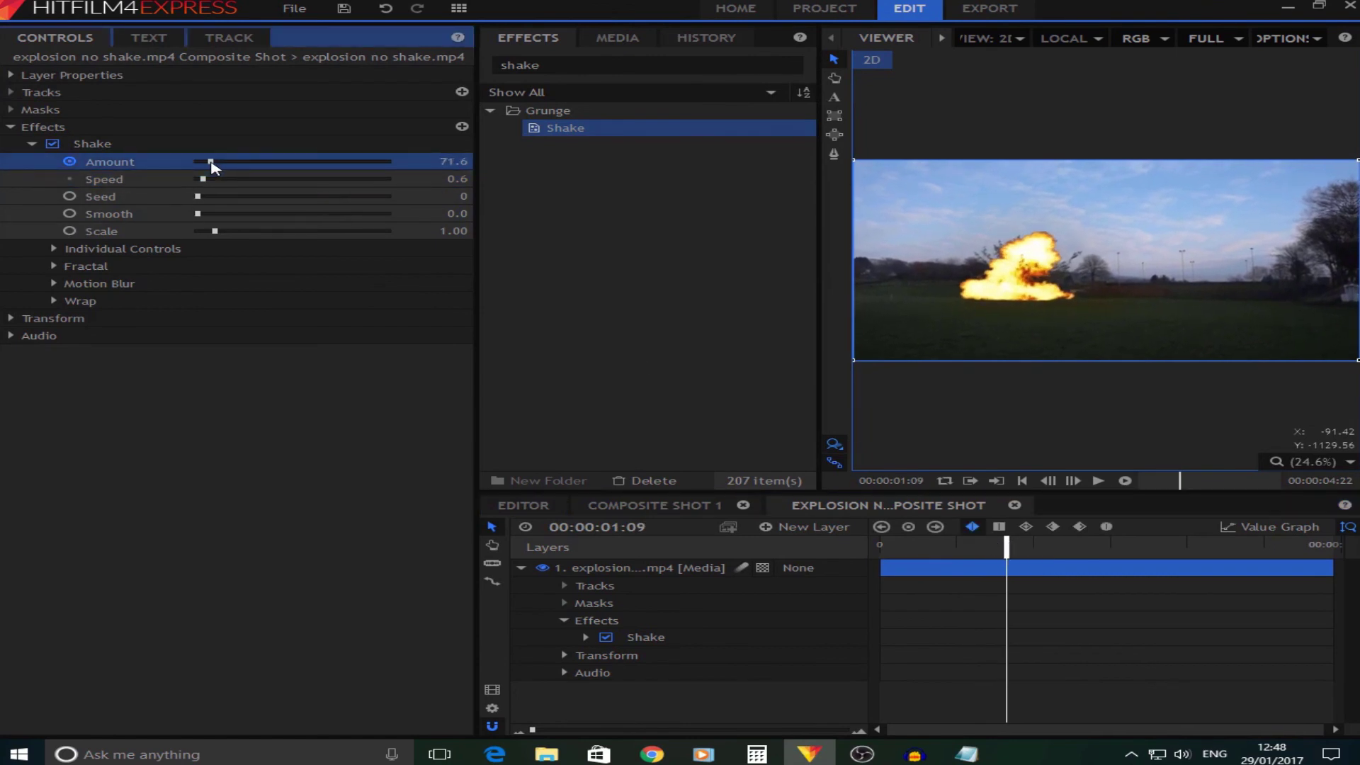
Once the smoke rises, key Shake Amount and Speed back to 0 and preview the result.
{"action": "left_click_drag", "start_coordinate": [1006, 545], "coordinate": [950, 546]}
{"action": "left_click", "coordinate": [1098, 481]}
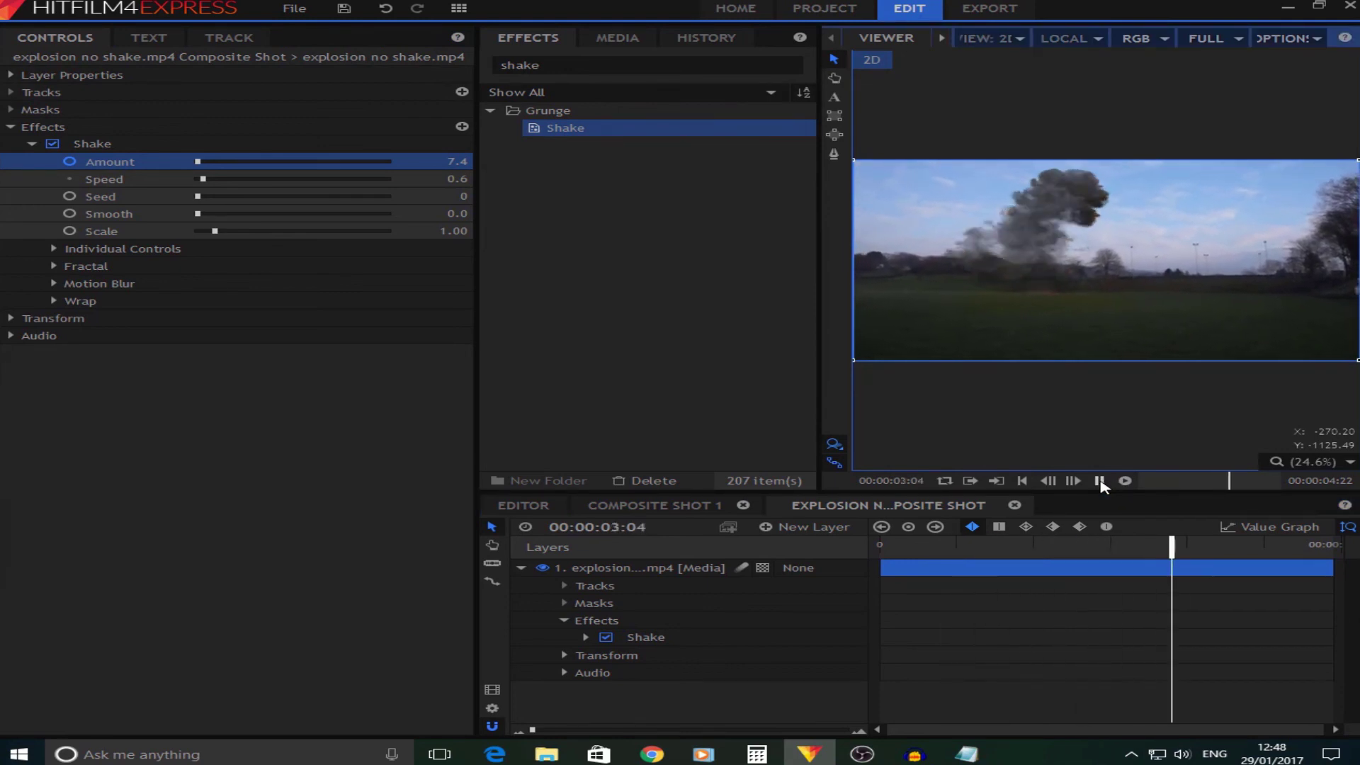
{"action": "left_click", "coordinate": [1098, 481]}
{"action": "mouse_move", "coordinate": [213, 163]}
{"action": "left_mouse_down"}
{"action": "mouse_move", "coordinate": [198, 161]}
{"action": "mouse_move", "coordinate": [198, 182]}
{"action": "left_mouse_up"}
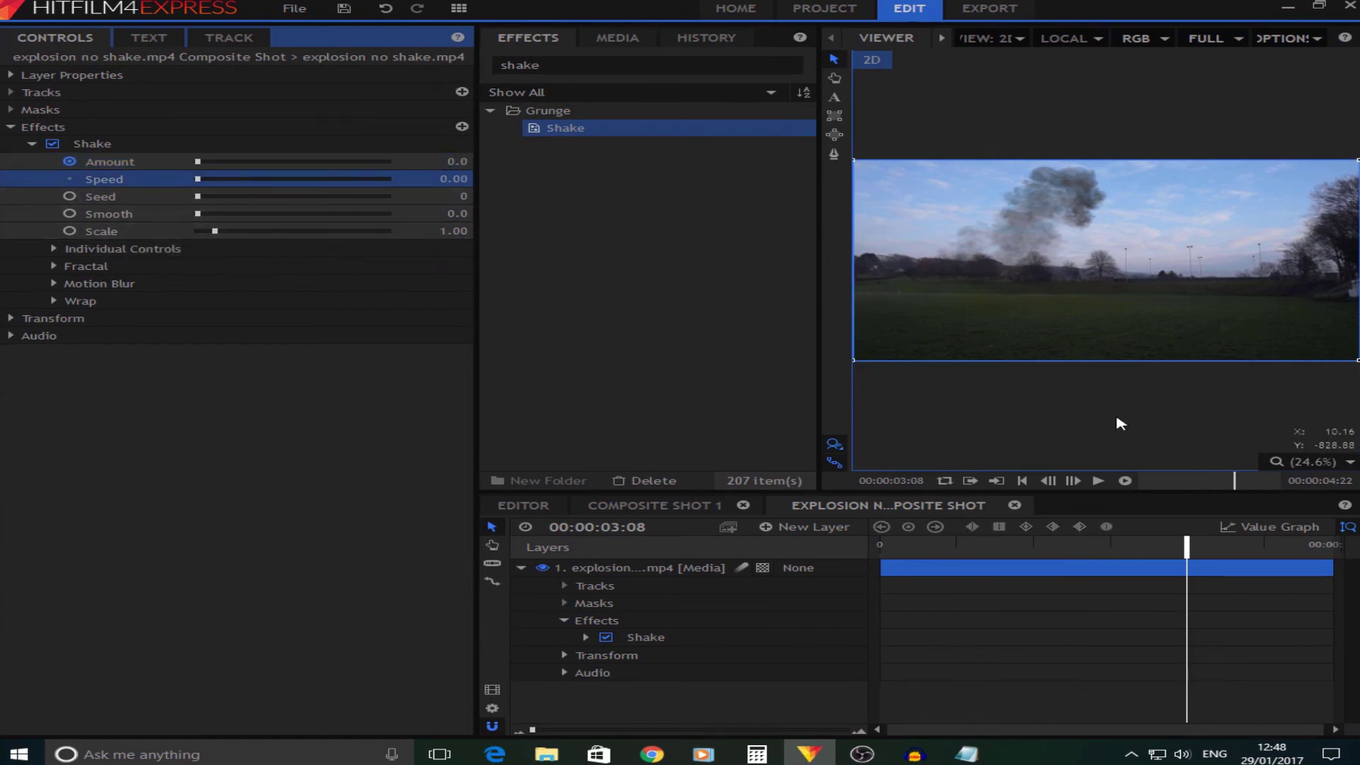
{"action": "left_click", "coordinate": [1099, 481]}
{"action": "left_click", "coordinate": [1099, 481]}
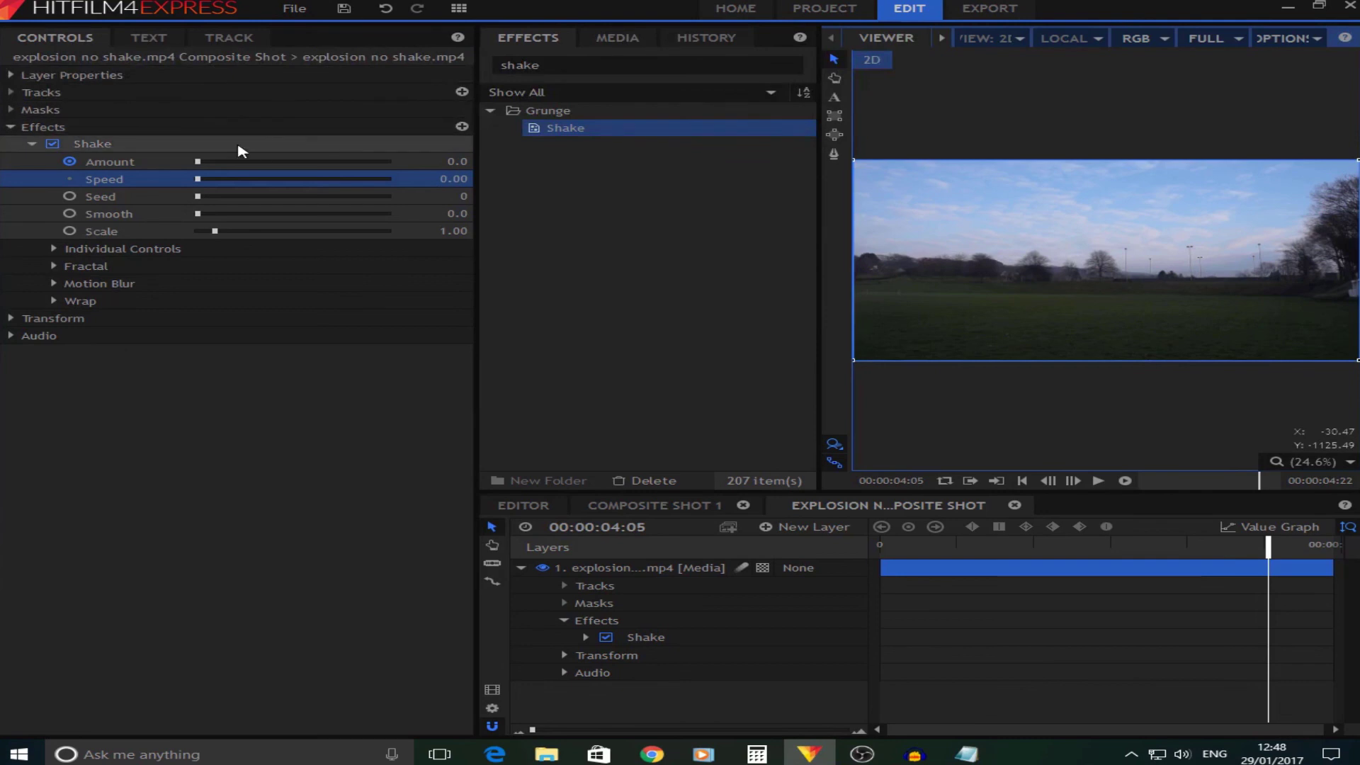
{"action": "left_click", "coordinate": [37, 146]}
Drag the Cold action preset from Presets > Colour Grading onto the field shot layer.
{"action": "left_click", "coordinate": [11, 127]}
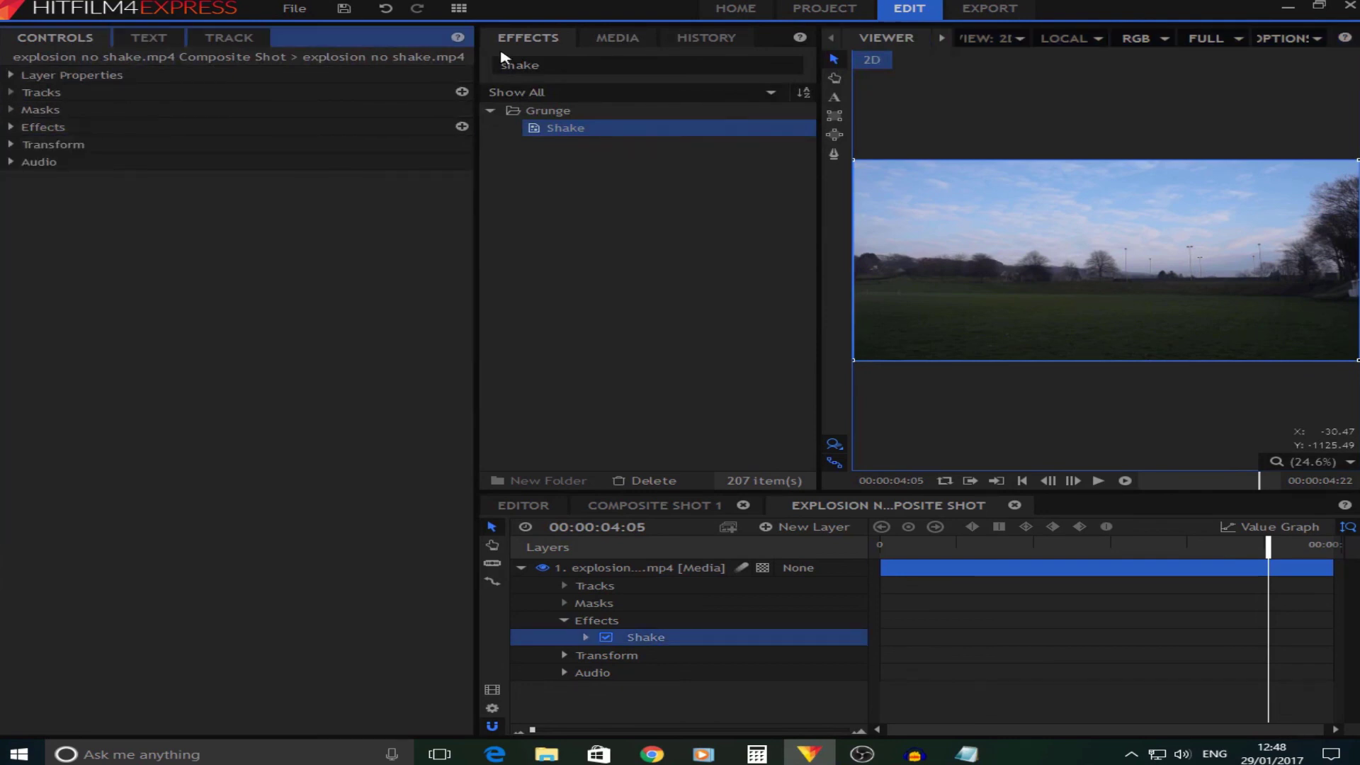
{"action": "left_click", "coordinate": [563, 66]}
{"action": "key", "text": "BackSpace"}
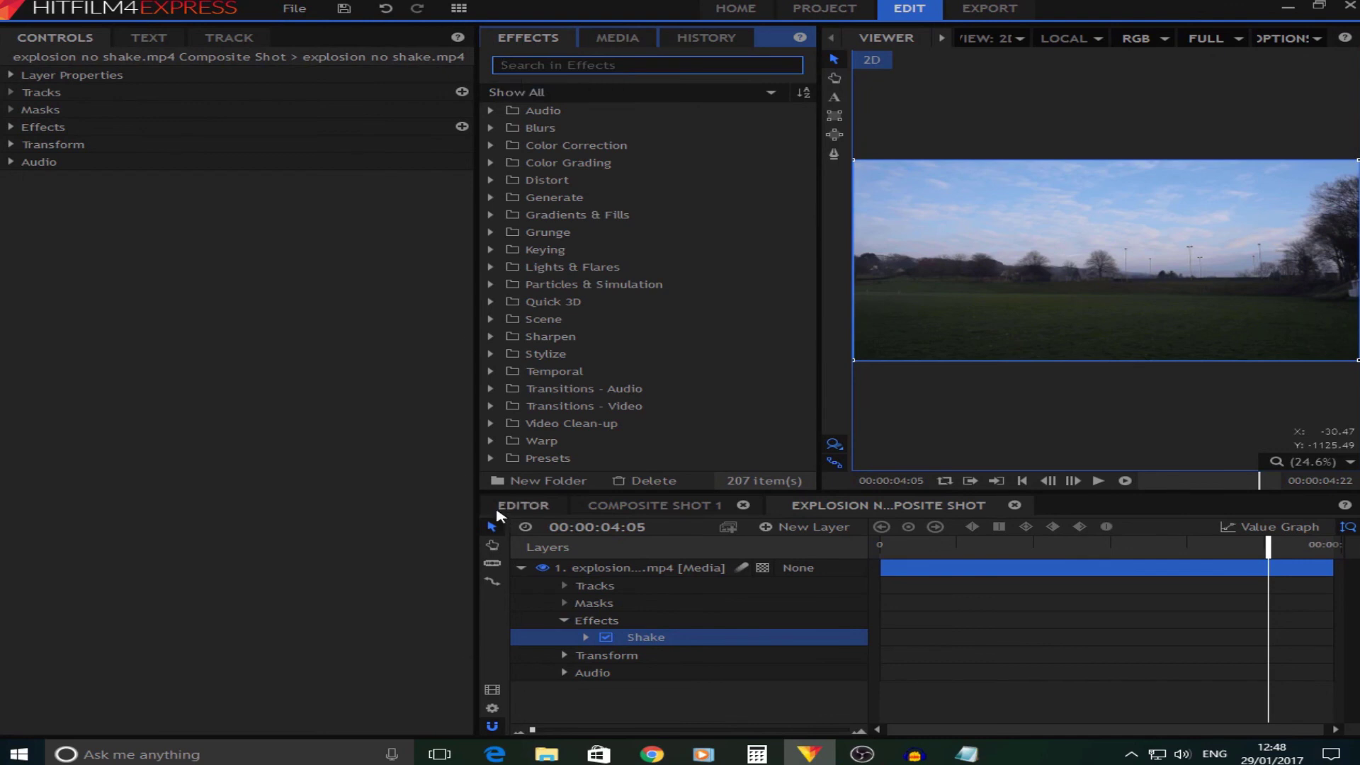
{"action": "left_click", "coordinate": [490, 458]}
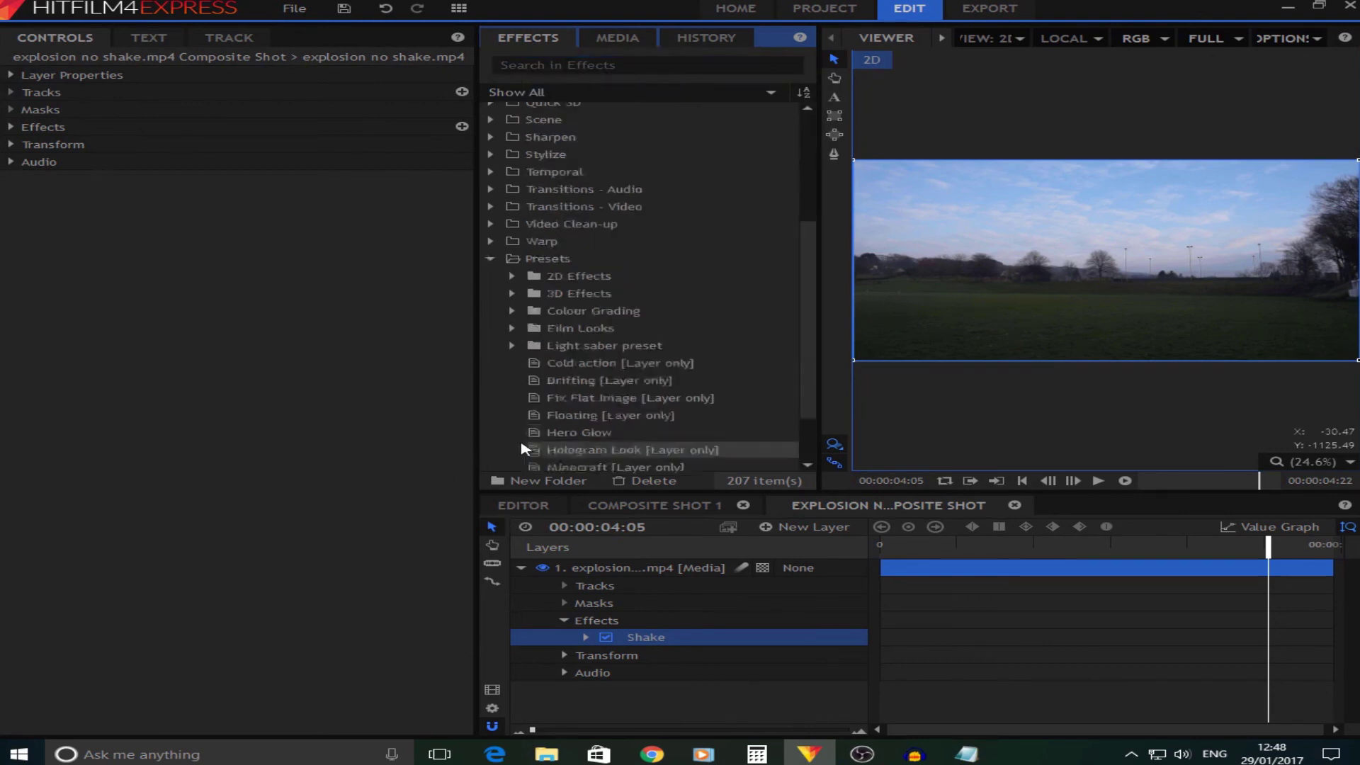
{"action": "scroll", "coordinate": [531, 355], "scroll_direction": "down", "scroll_amount": 5}
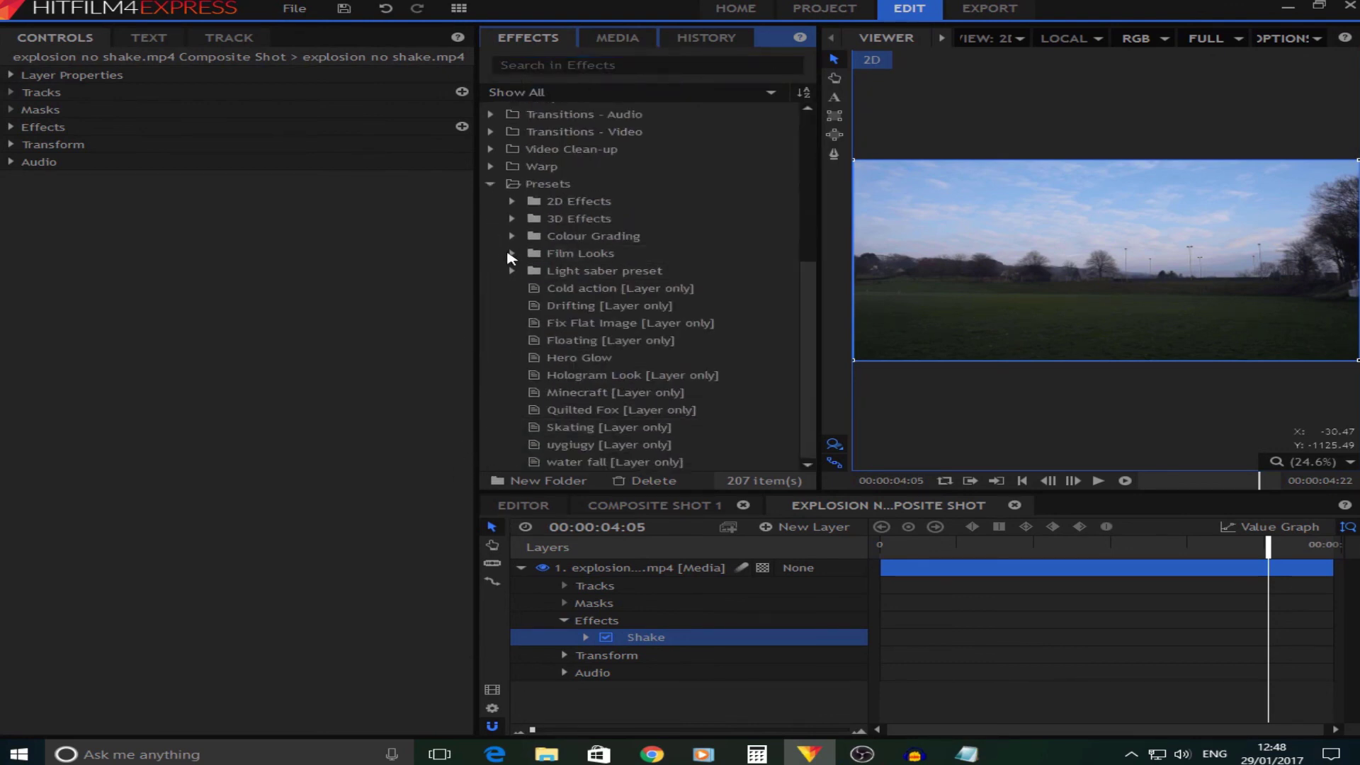
{"action": "left_click", "coordinate": [511, 254]}
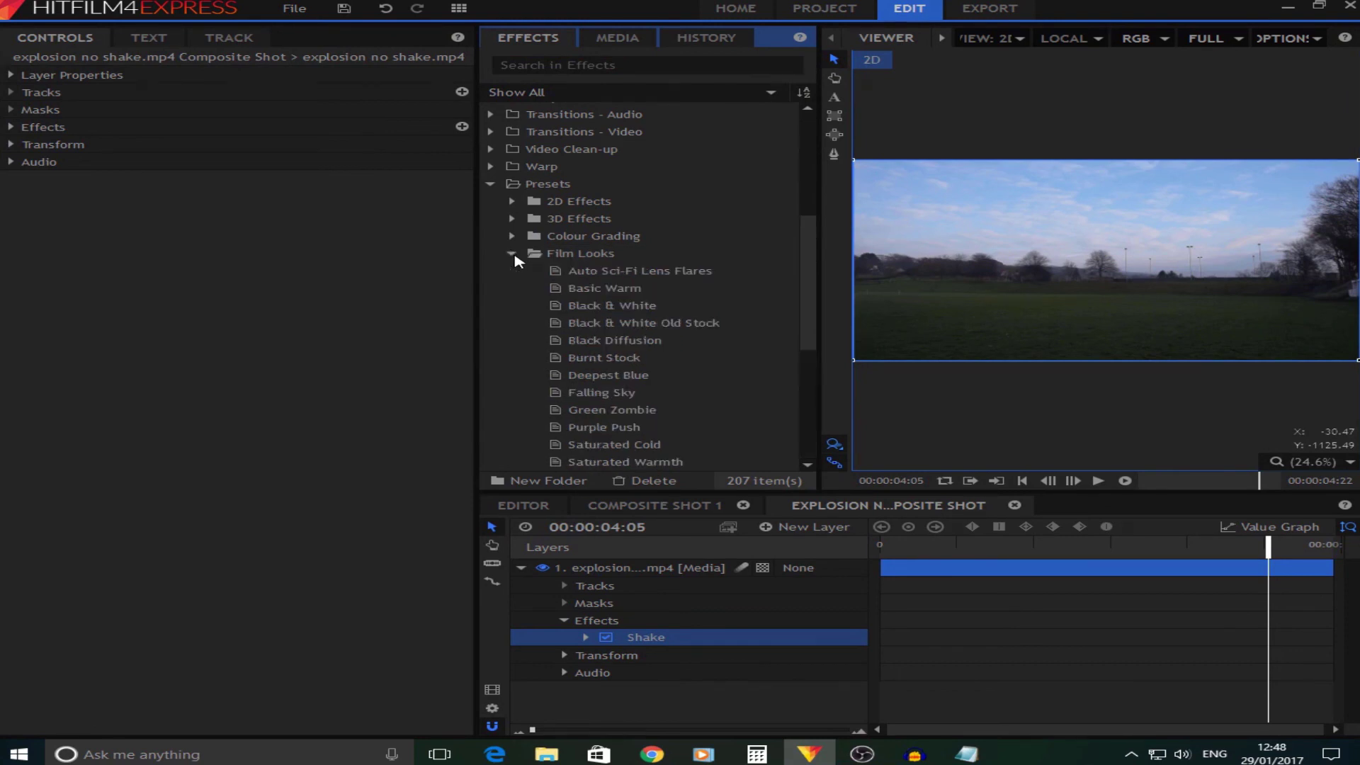
{"action": "left_click", "coordinate": [512, 254]}
{"action": "left_click", "coordinate": [512, 236]}
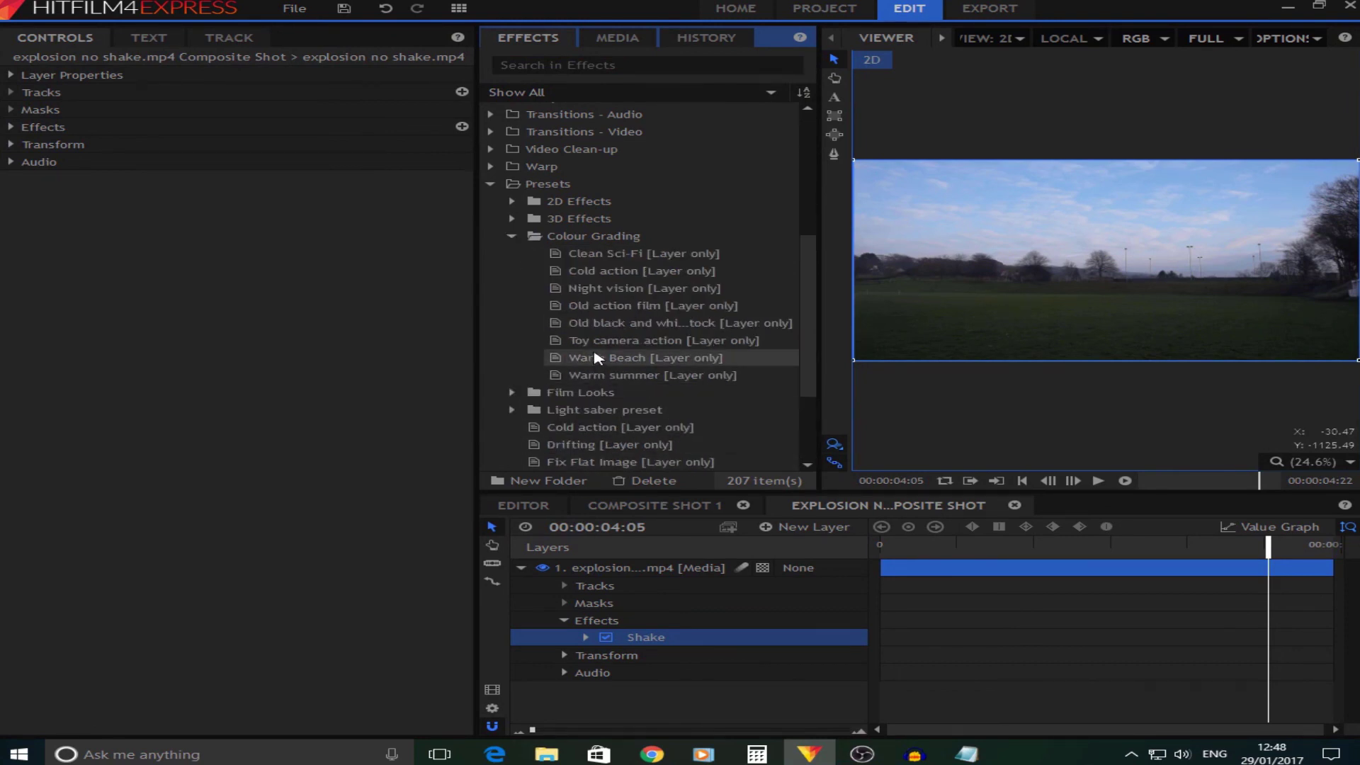
{"action": "left_click_drag", "start_coordinate": [627, 276], "coordinate": [919, 577]}
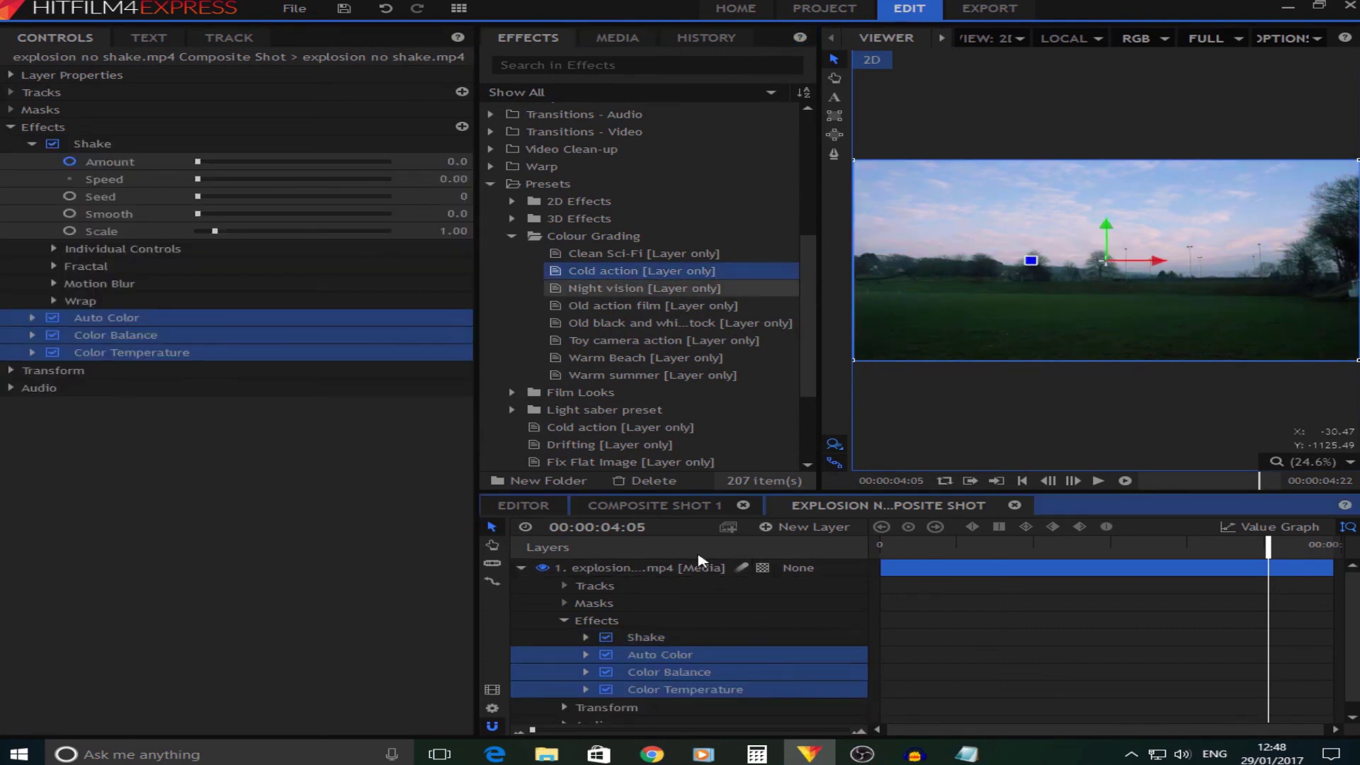
Search effects for 'letter' and drop Letterbox onto the shot.
{"action": "left_click", "coordinate": [521, 567]}
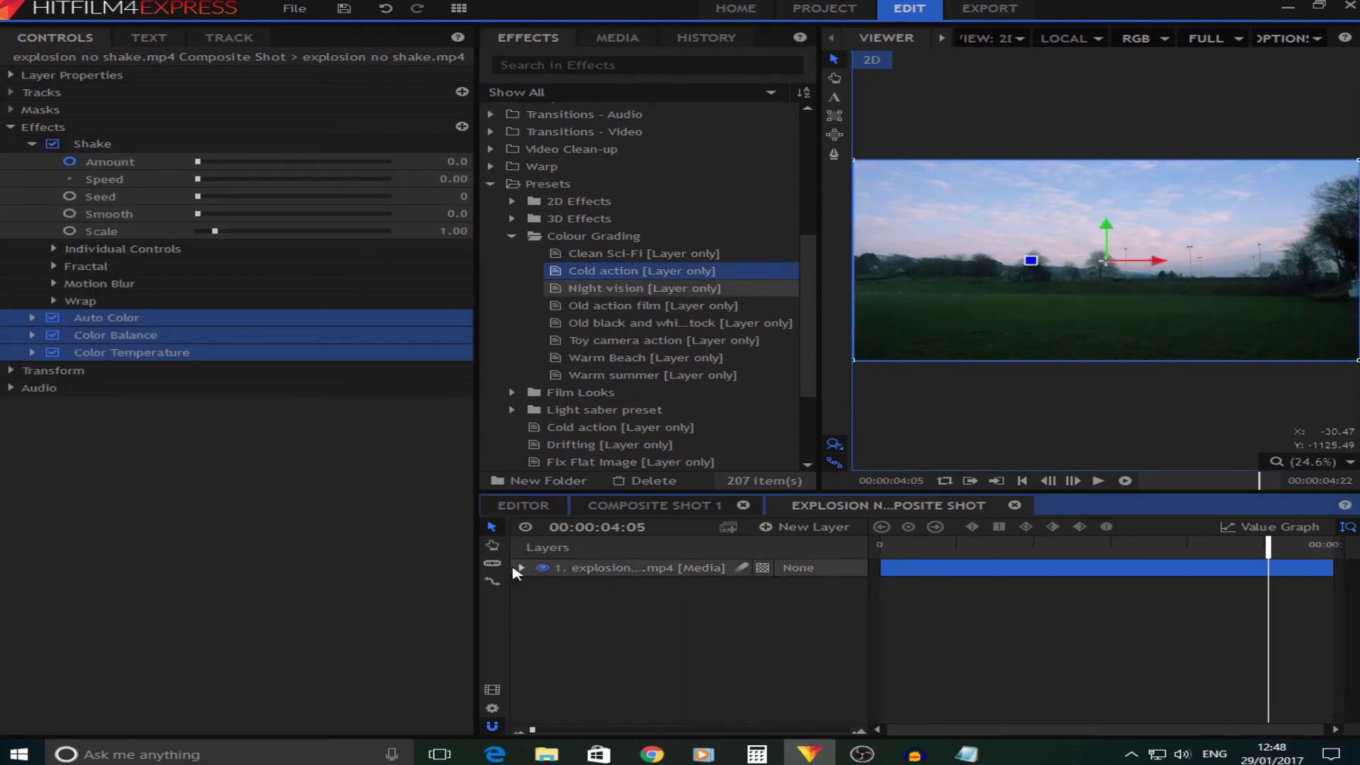
{"action": "left_click", "coordinate": [528, 62]}
{"action": "type", "text": "letter"}
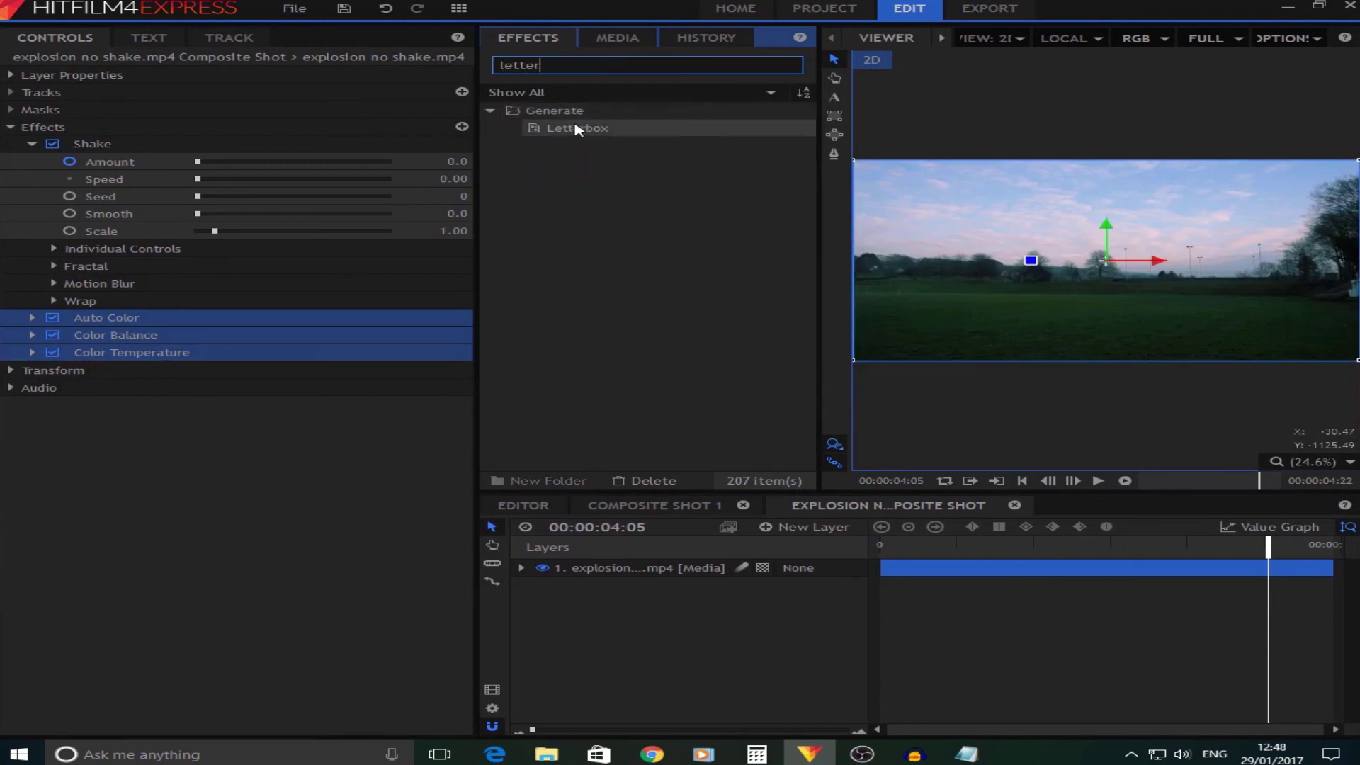
{"action": "left_click_drag", "start_coordinate": [577, 128], "coordinate": [1025, 575]}
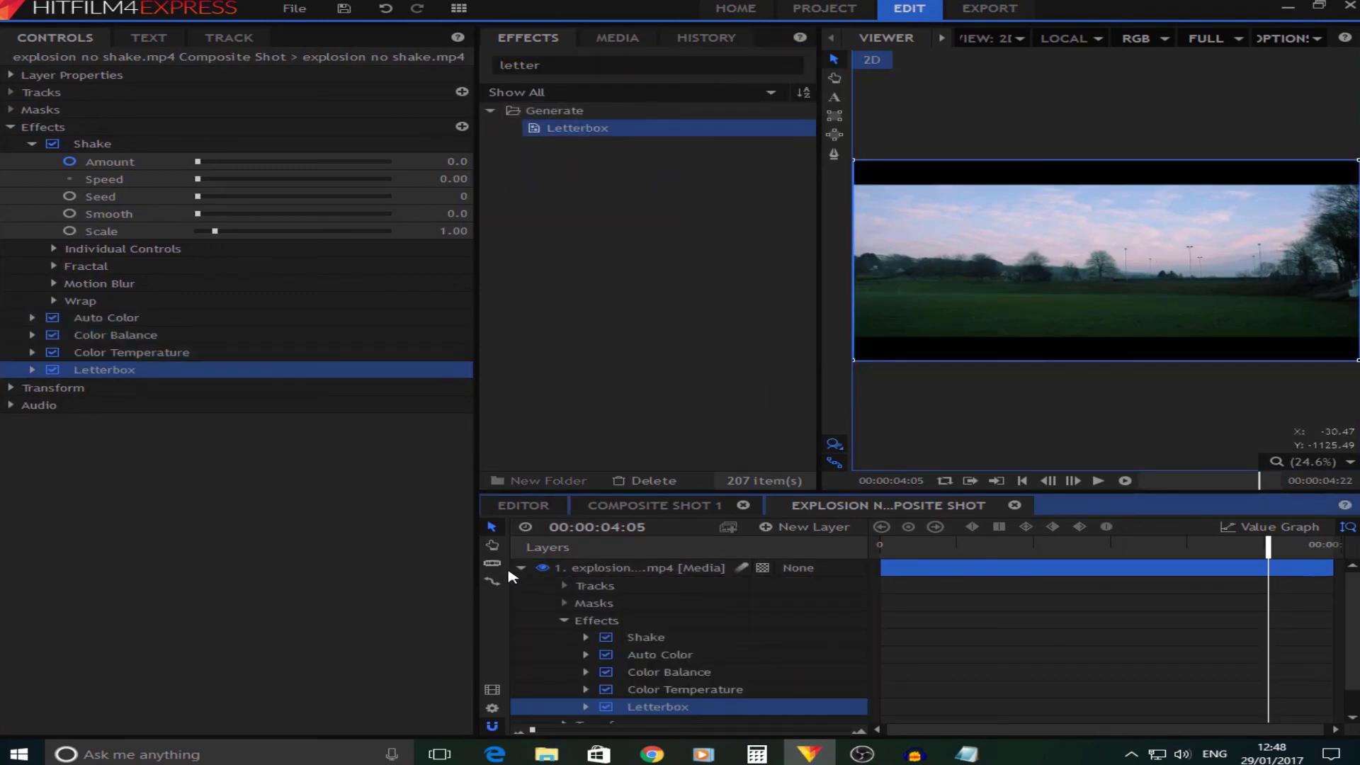
Try a custom Letterbox aspect ratio, then undo it to keep 2.35:1.
{"action": "left_click", "coordinate": [521, 567]}
{"action": "left_click", "coordinate": [31, 370]}
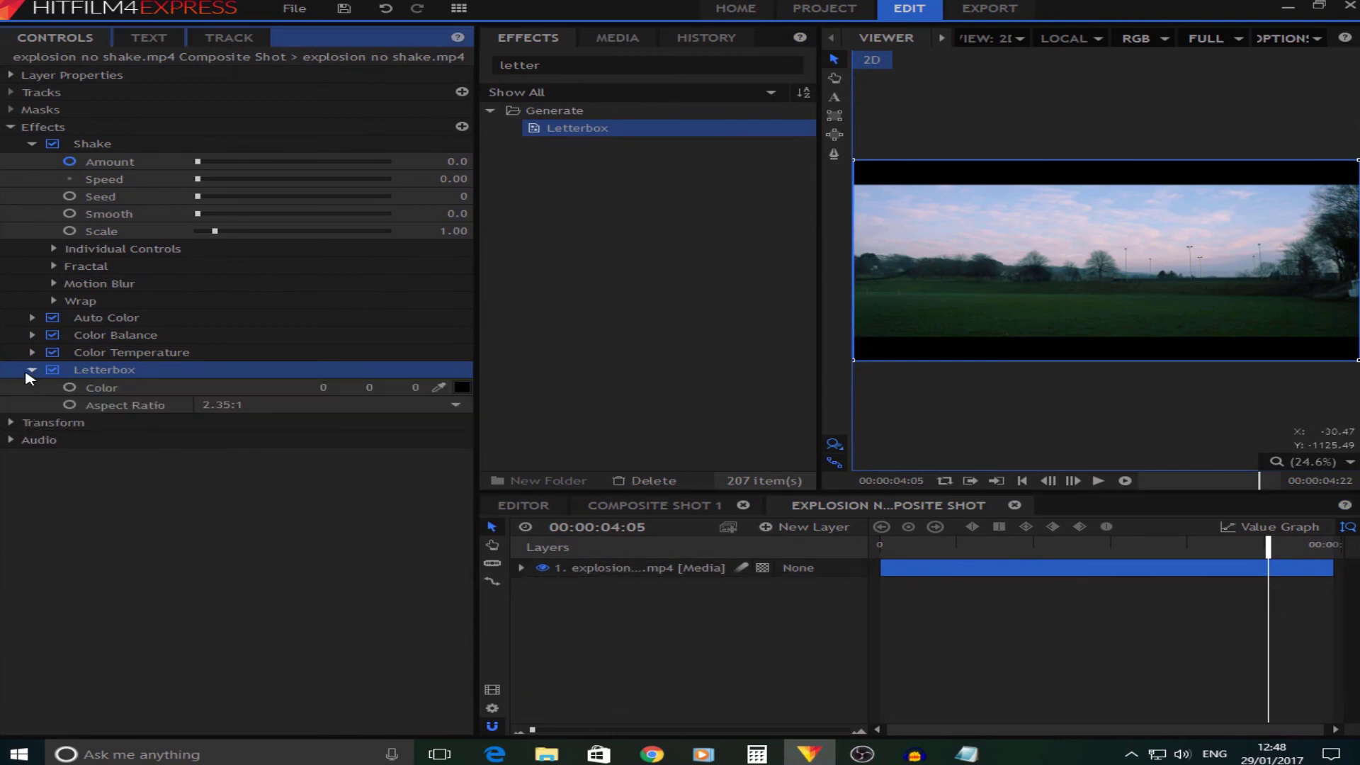
{"action": "left_click", "coordinate": [303, 390]}
{"action": "left_click", "coordinate": [295, 404]}
{"action": "left_click", "coordinate": [289, 423]}
{"action": "left_click", "coordinate": [225, 405]}
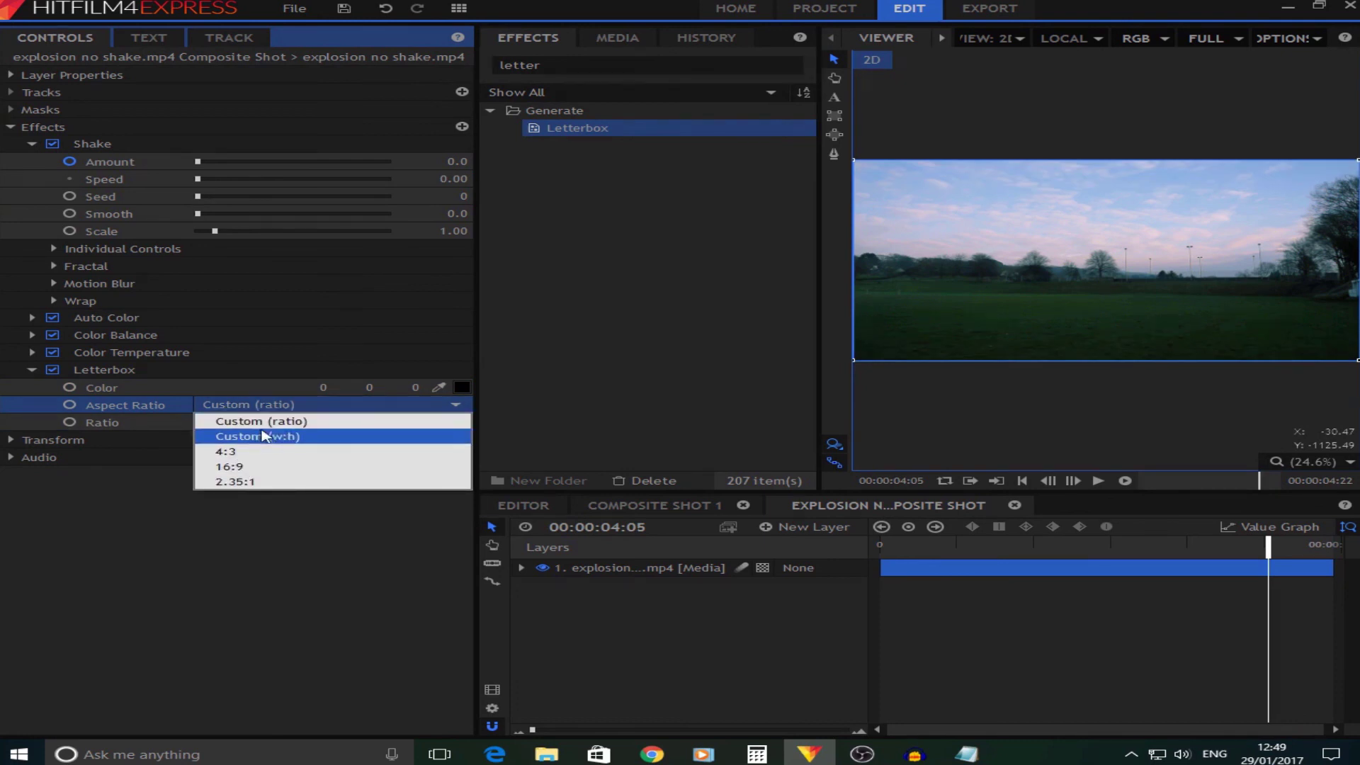
{"action": "left_click", "coordinate": [239, 482]}
{"action": "key", "text": "ctrl+z"}
{"action": "left_click", "coordinate": [203, 541]}
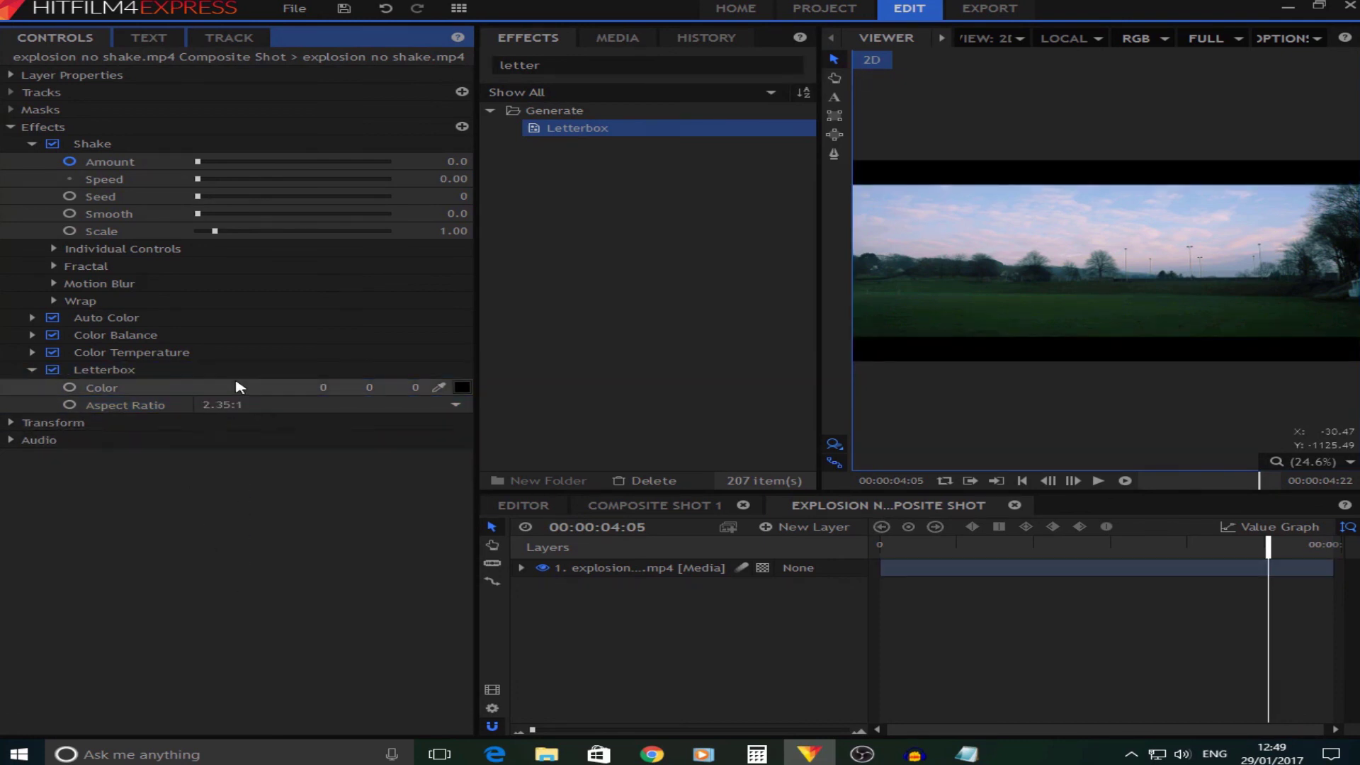
{"action": "left_click_drag", "start_coordinate": [1263, 546], "coordinate": [996, 556]}
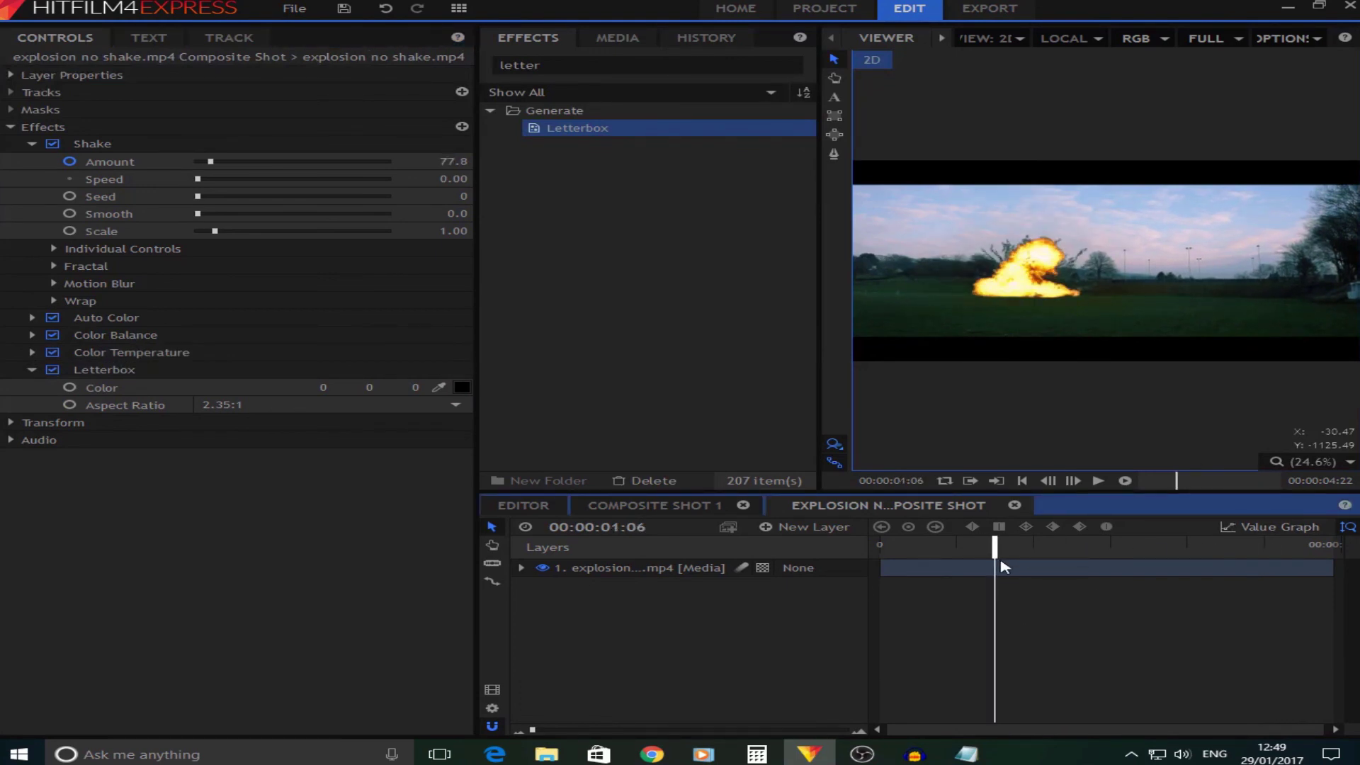